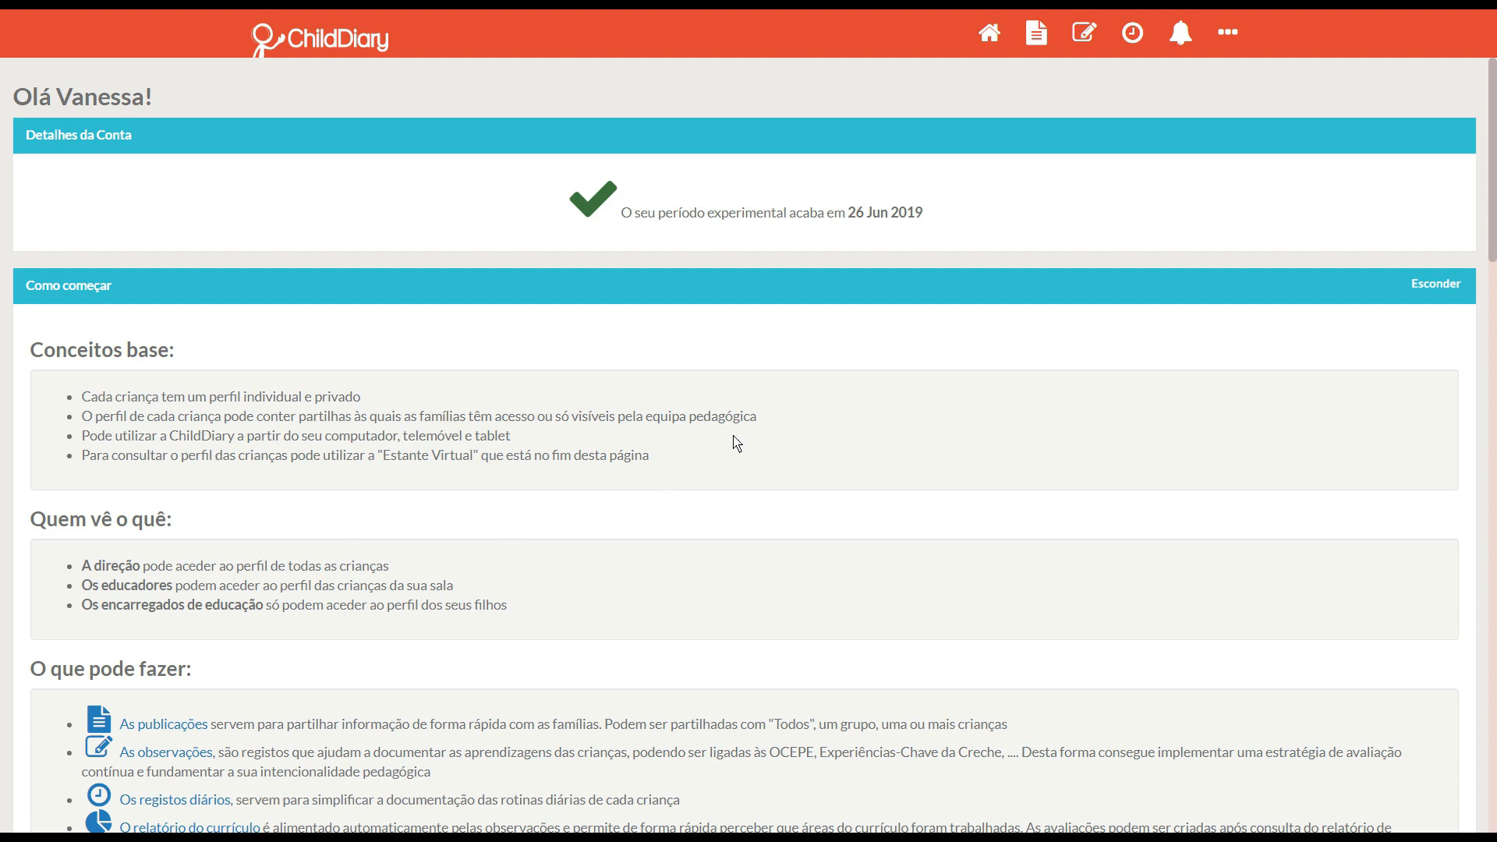
Review the "Como começar" guide on the home page and collapse it.
scroll(568, 535, "down", 9)
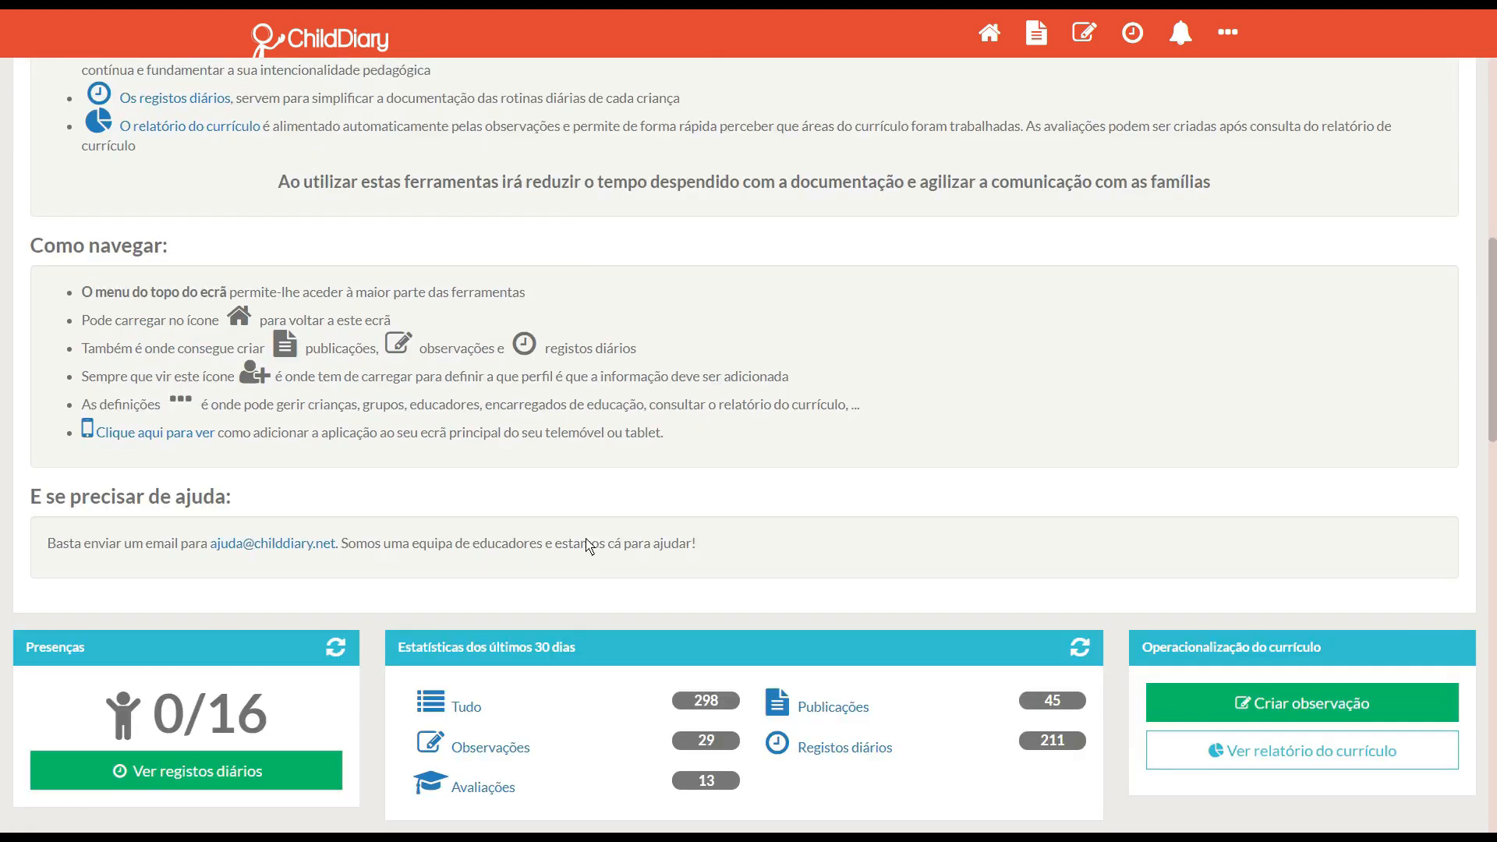
scroll(483, 507, "down", 5)
scroll(912, 575, "up", 14)
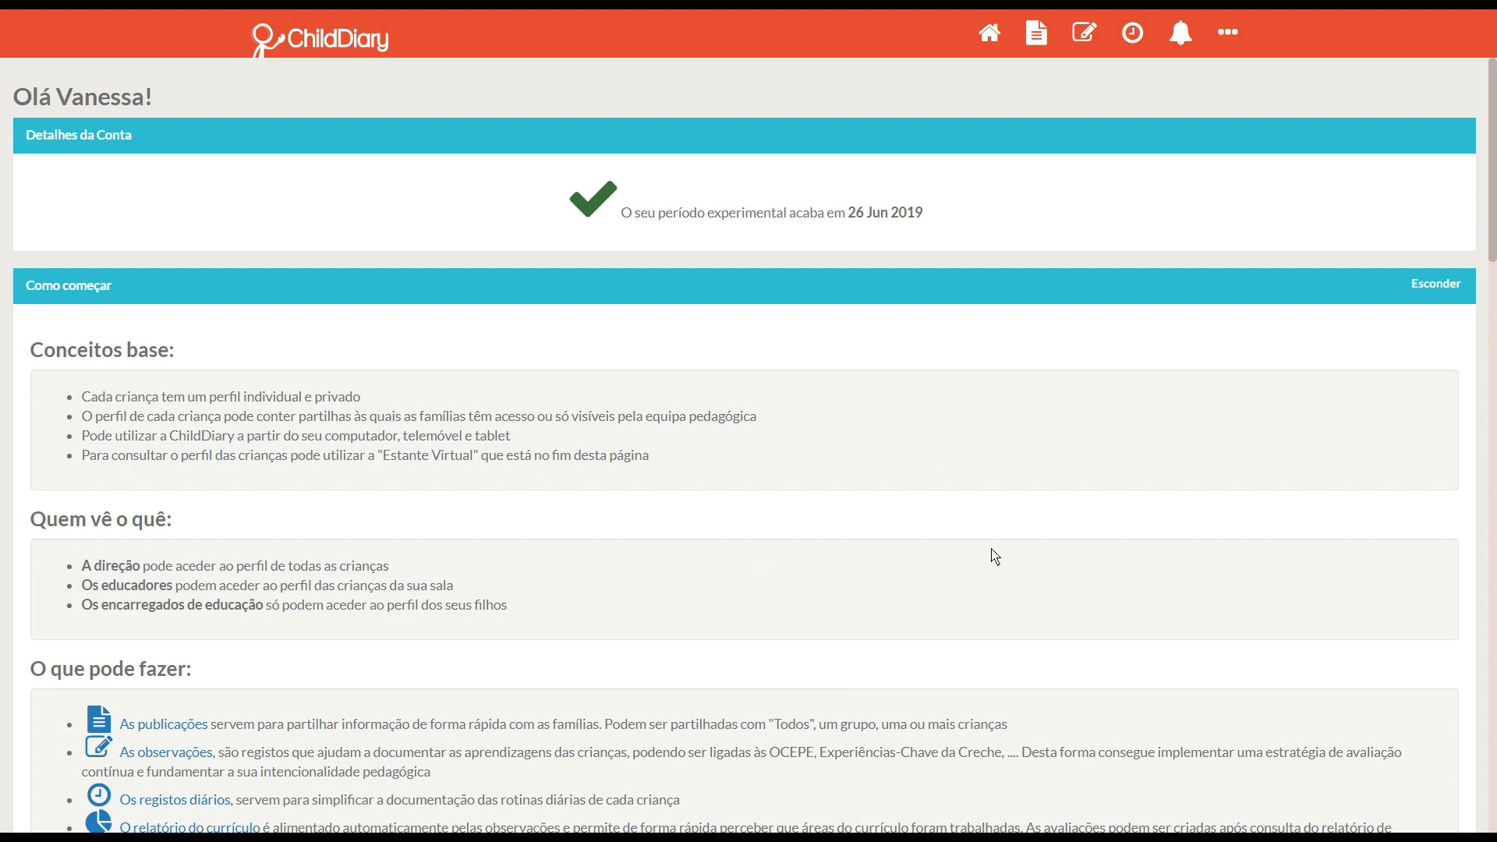
left_click(1442, 286)
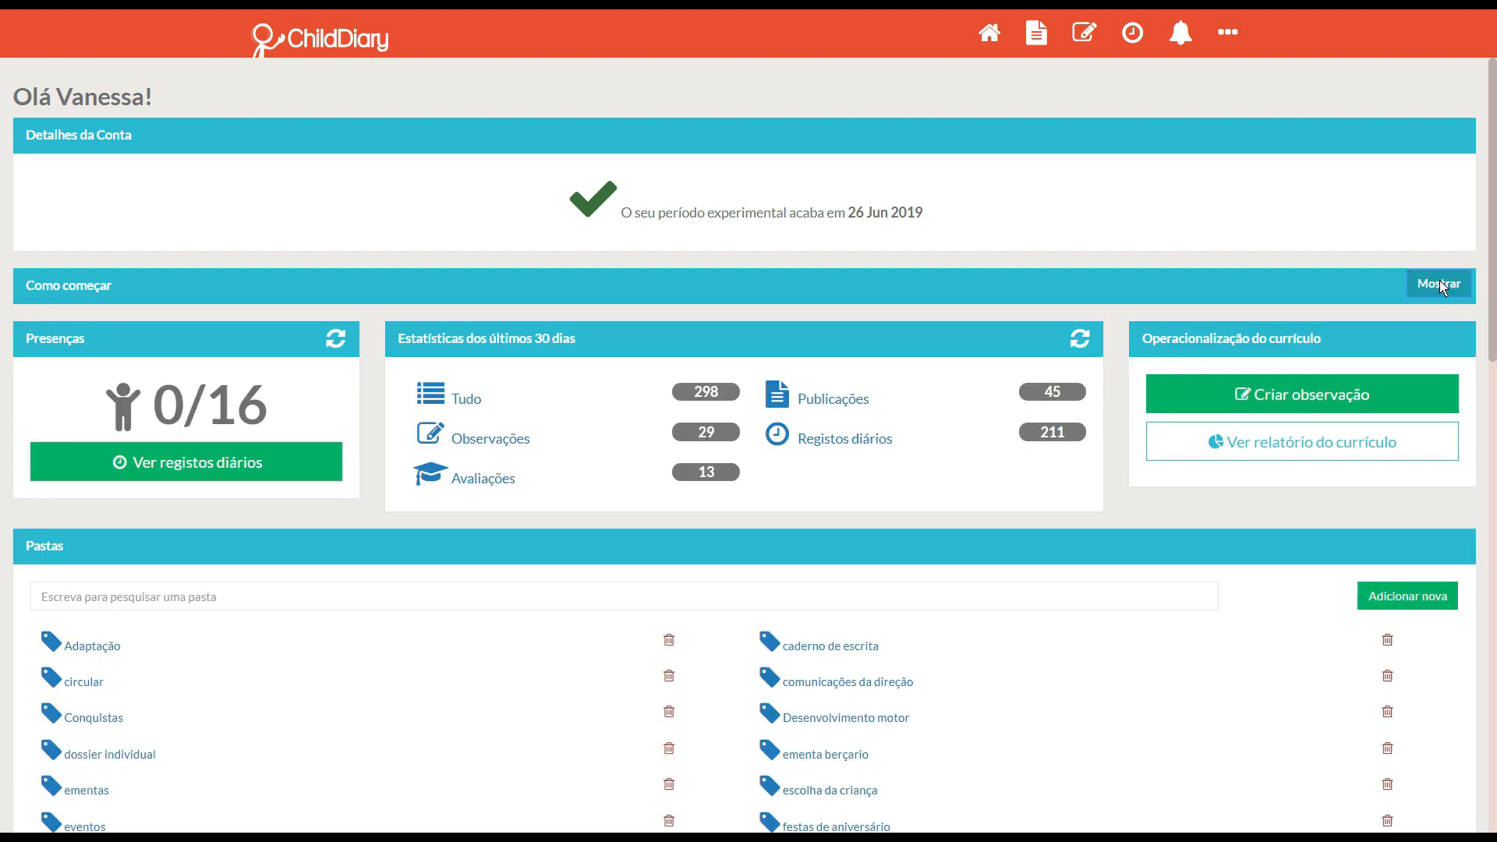
left_click(1441, 286)
left_click(1441, 286)
Look through the home page's attendance, 30-day statistics, folders and virtual shelf with its children, groups and team.
scroll(1203, 437, "down", 1)
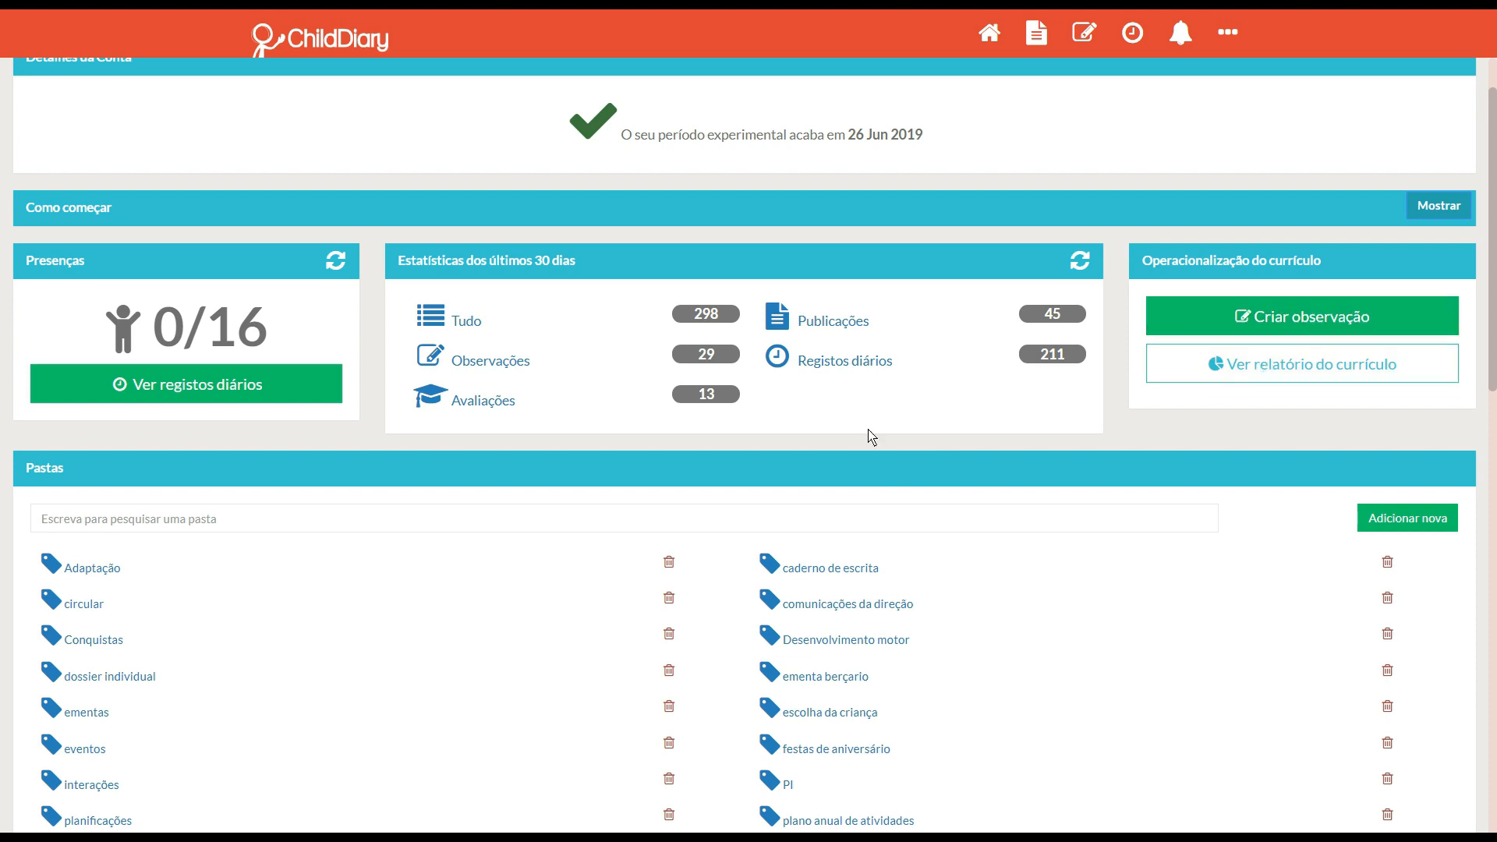
scroll(852, 460, "down", 1)
scroll(852, 460, "down", 5)
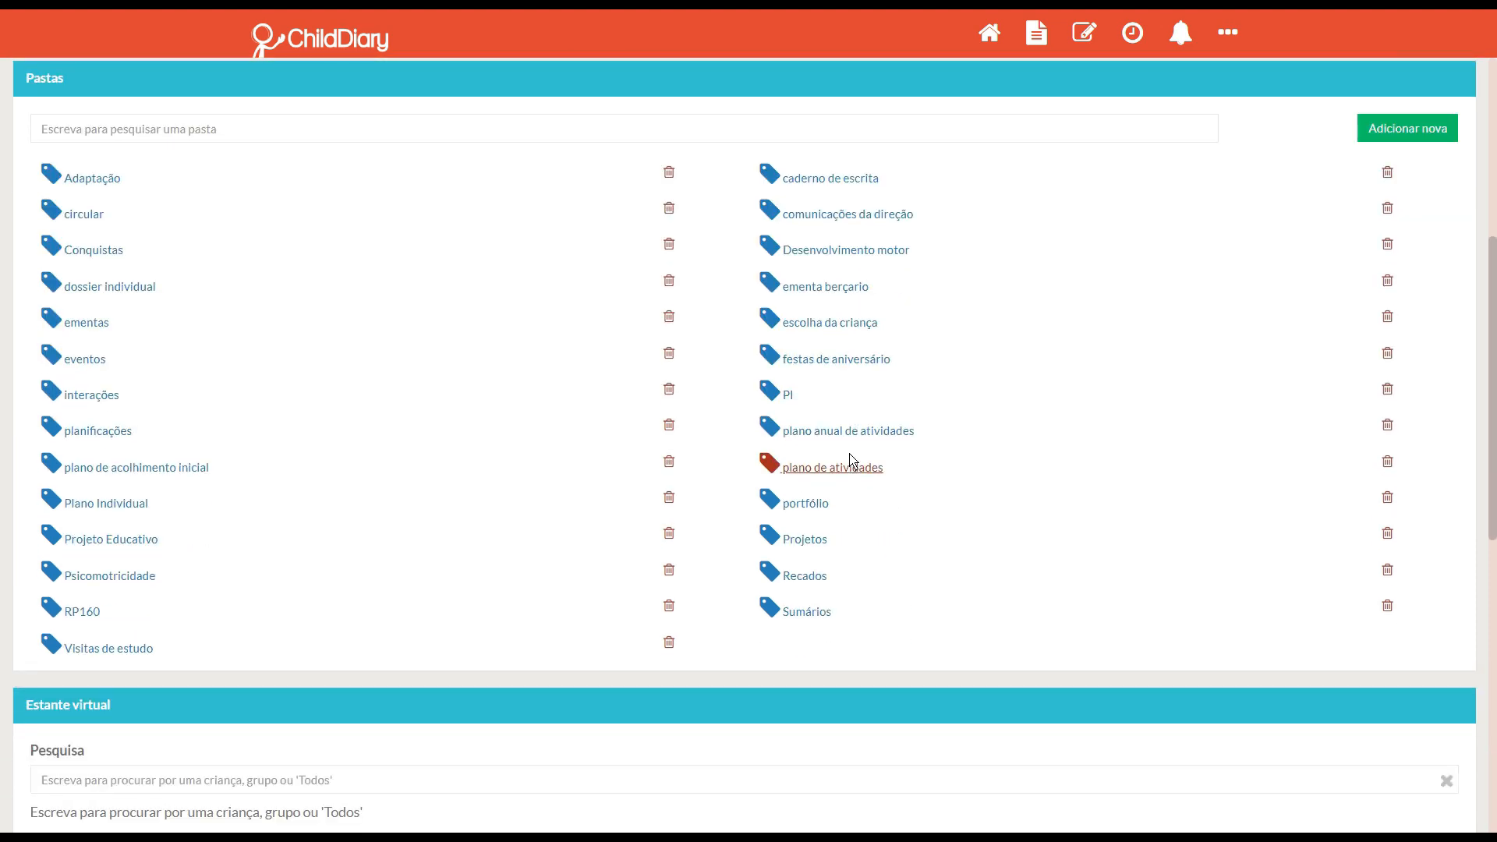
scroll(327, 779, "down", 3)
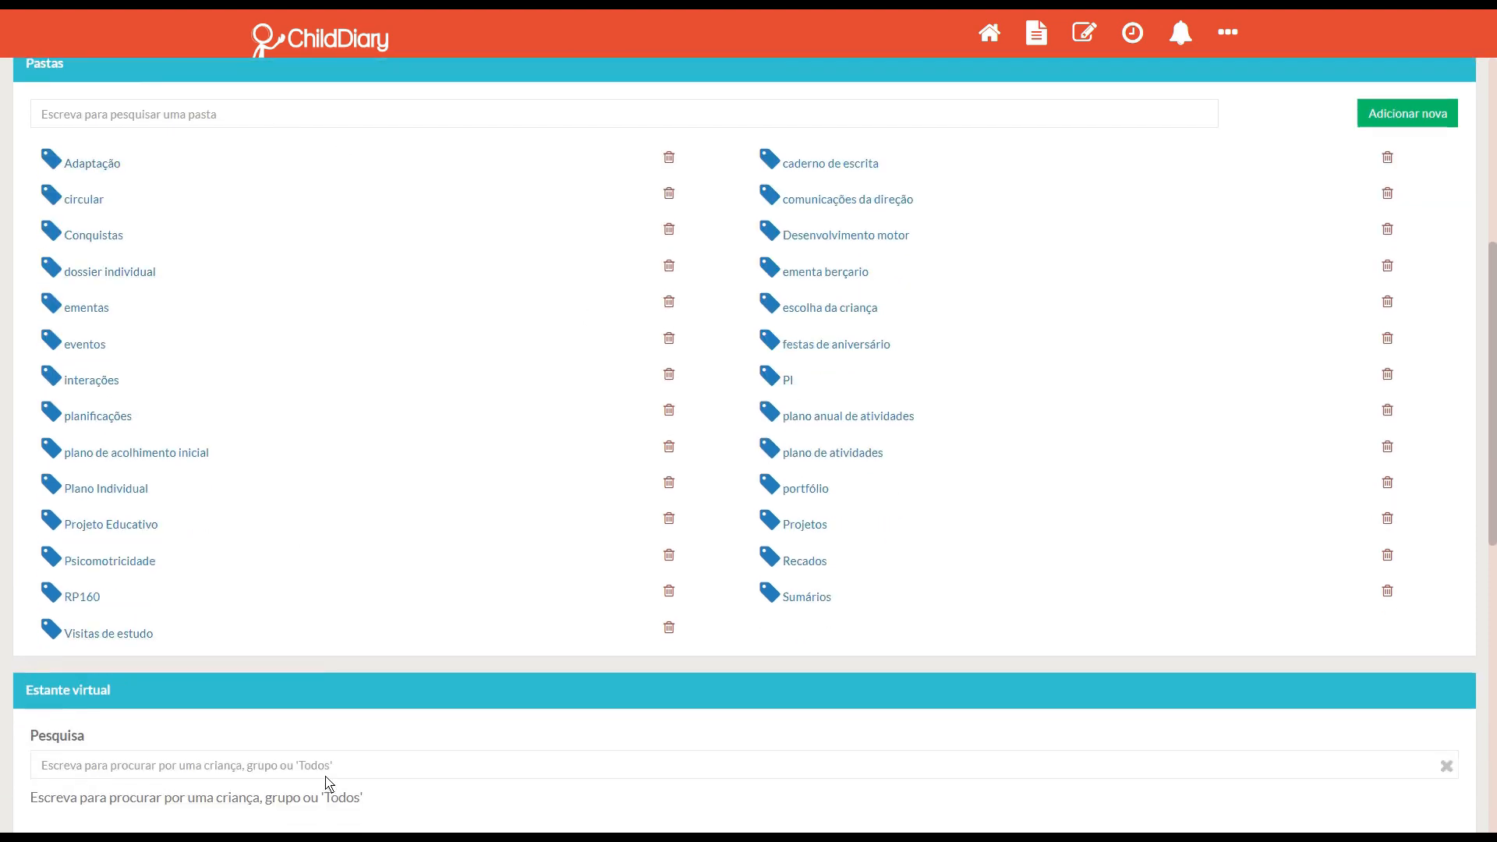
scroll(505, 757, "down", 6)
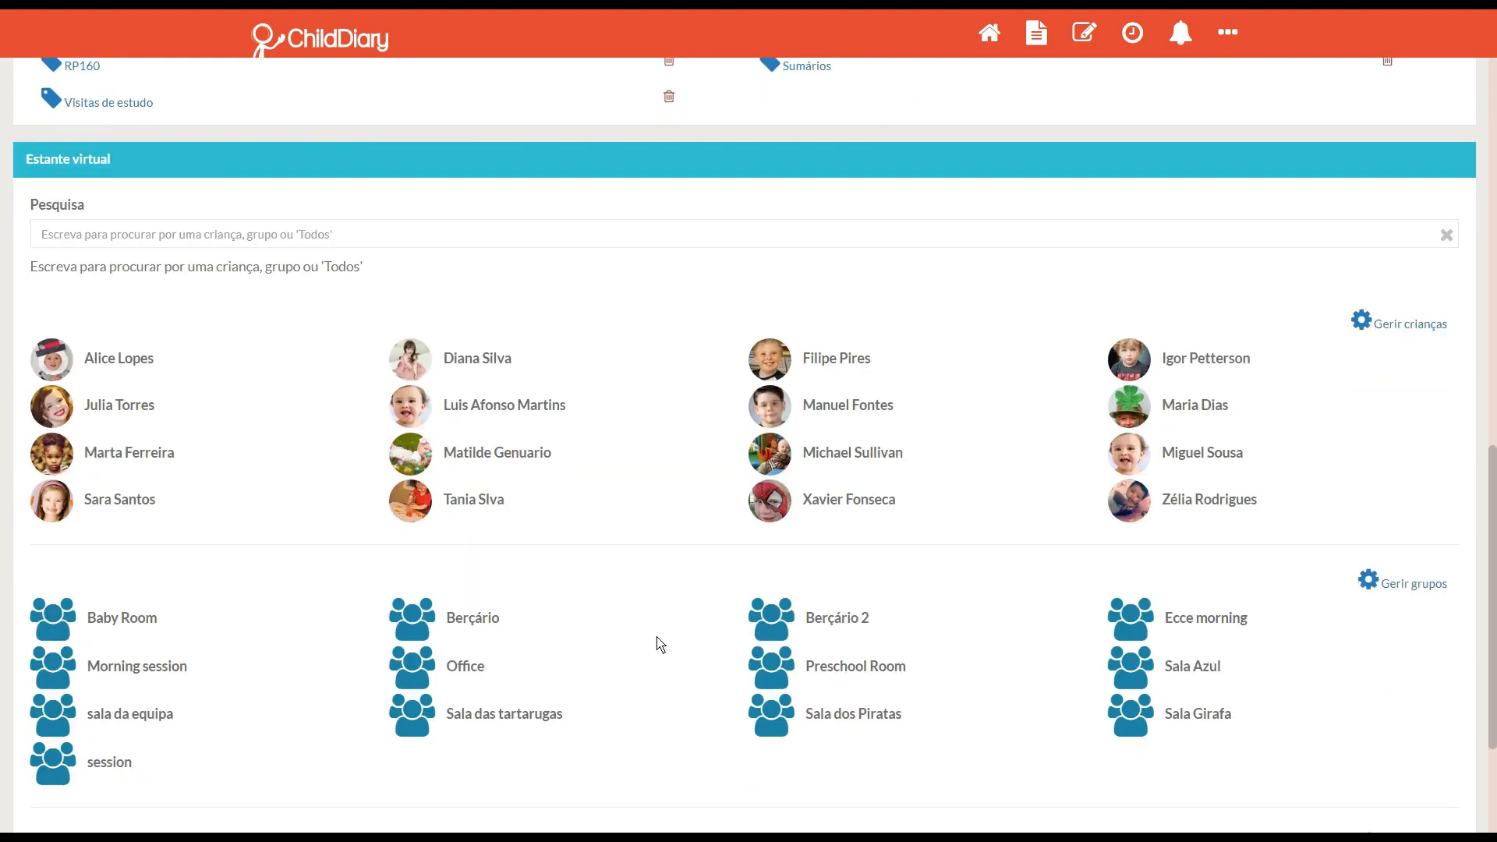
scroll(655, 644, "down", 3)
scroll(601, 638, "up", 5)
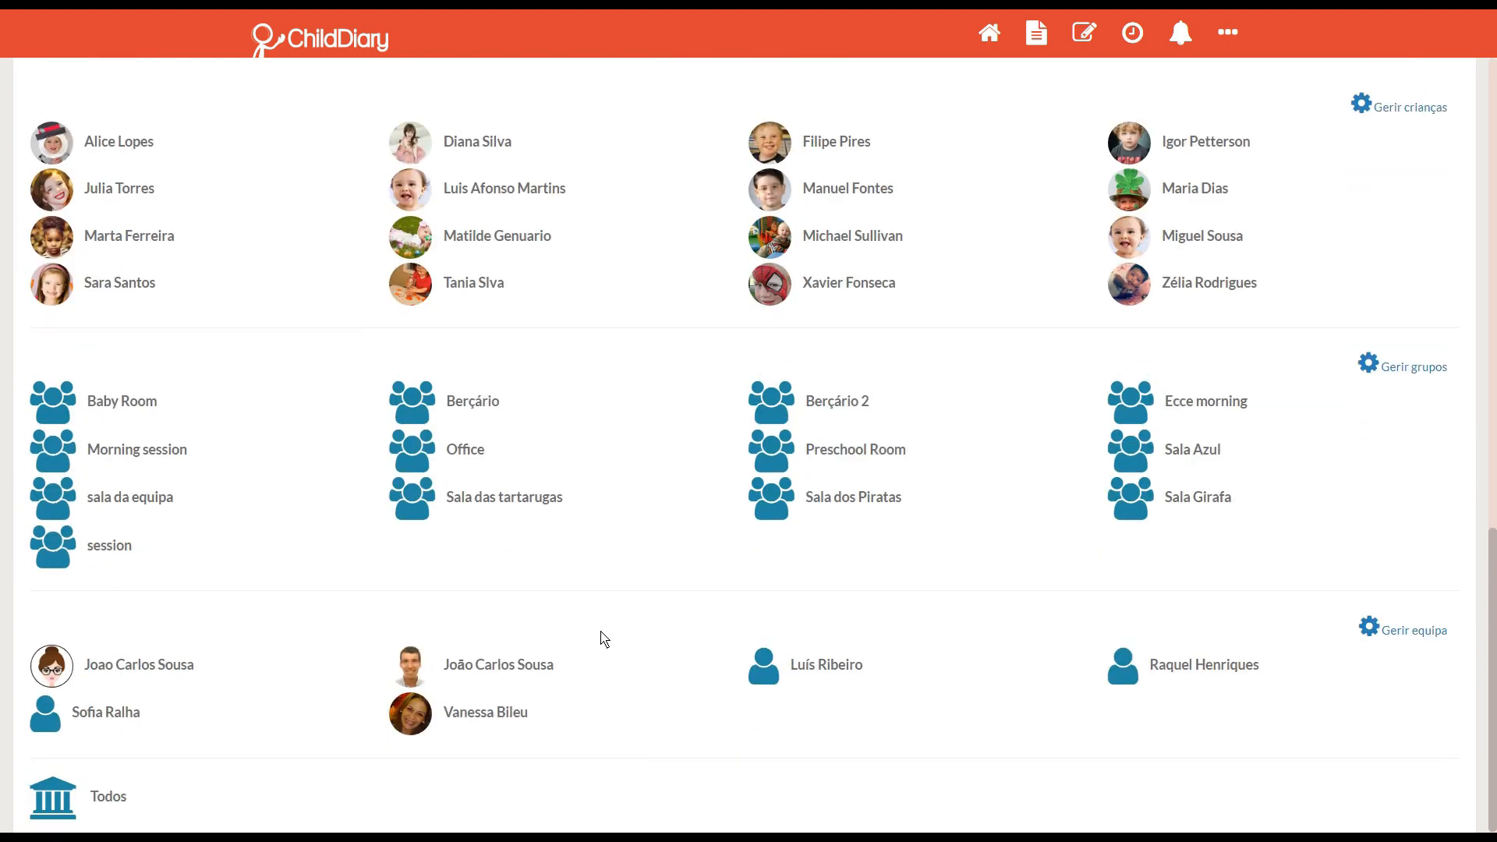
scroll(606, 635, "up", 10)
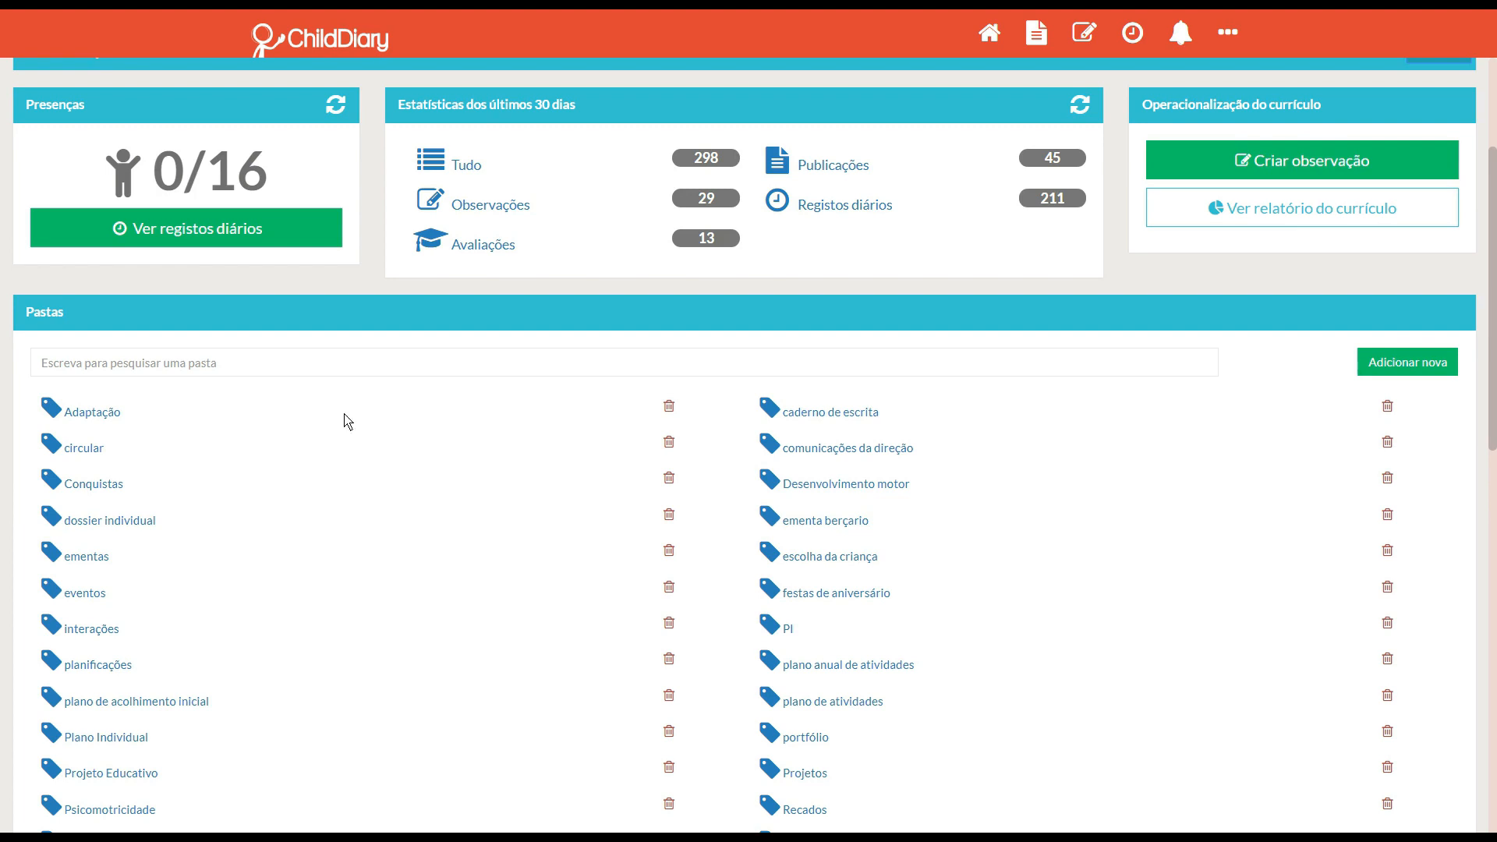
scroll(632, 715, "up", 3)
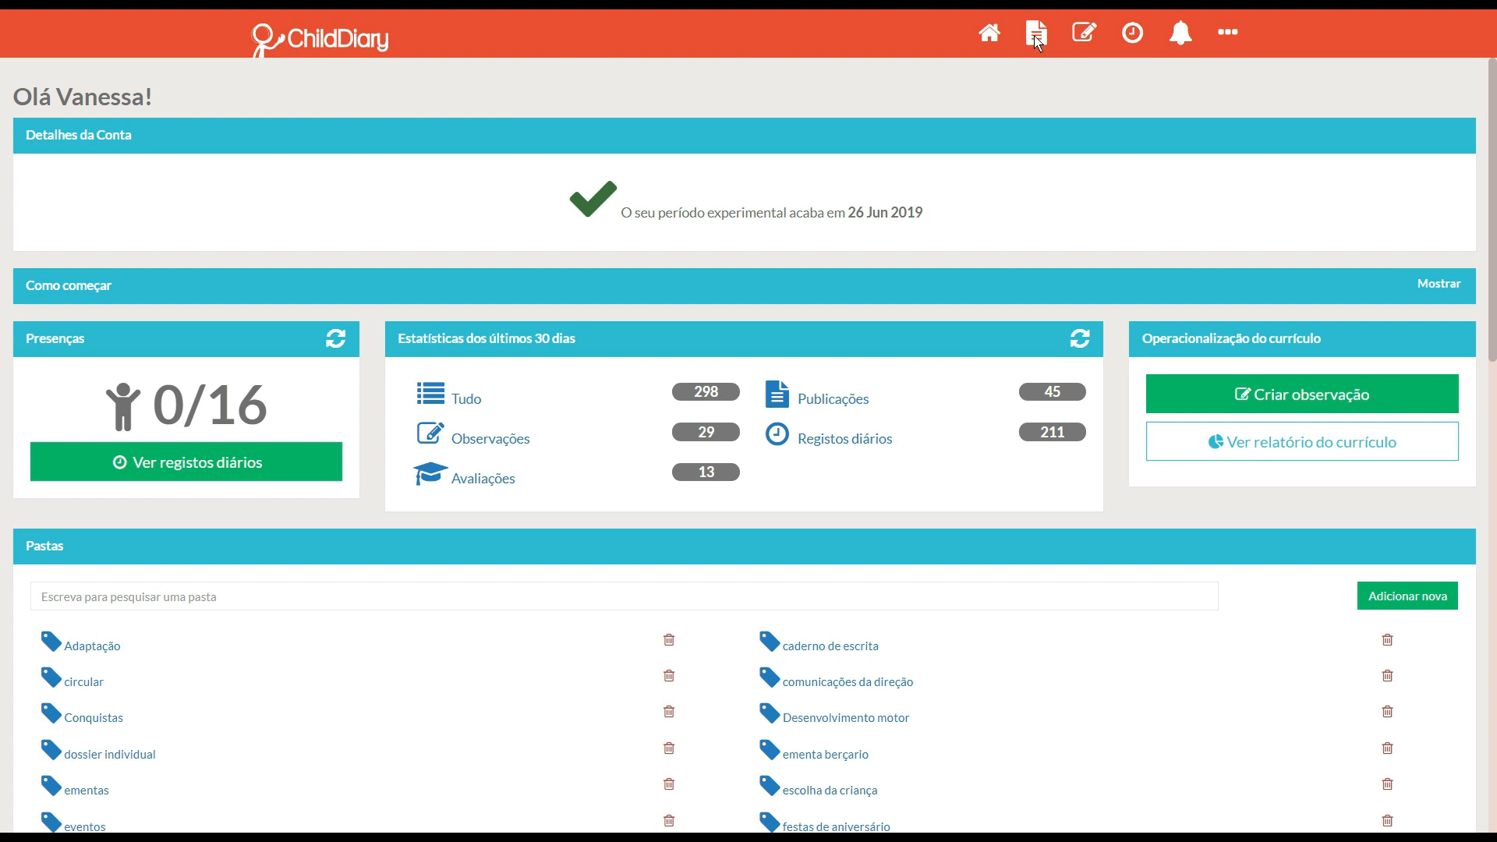
Start a new publication and address it to the group "Sala dos Piratas".
left_click(1037, 43)
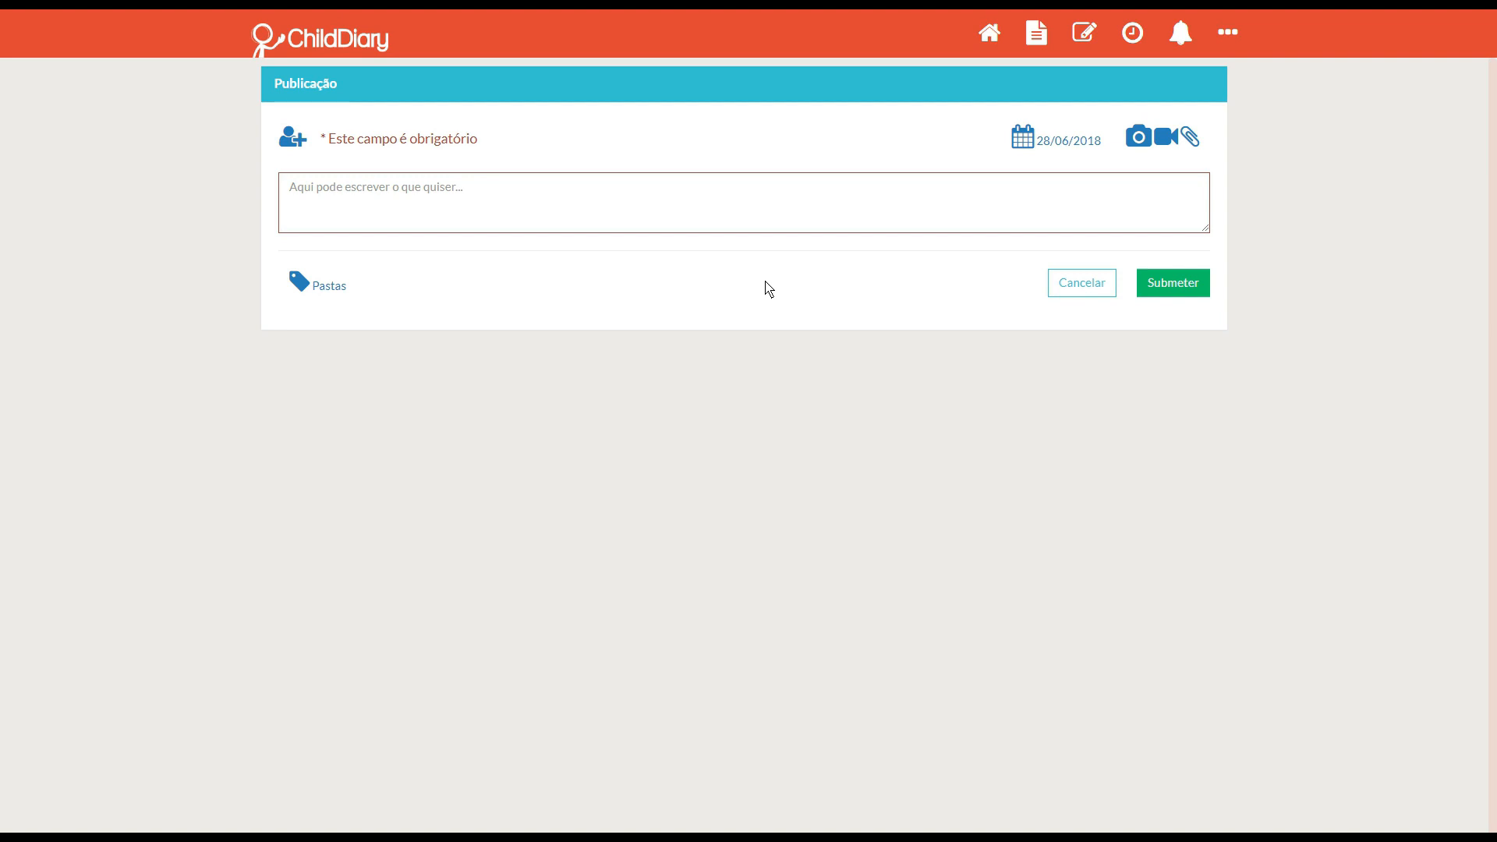
left_click(293, 138)
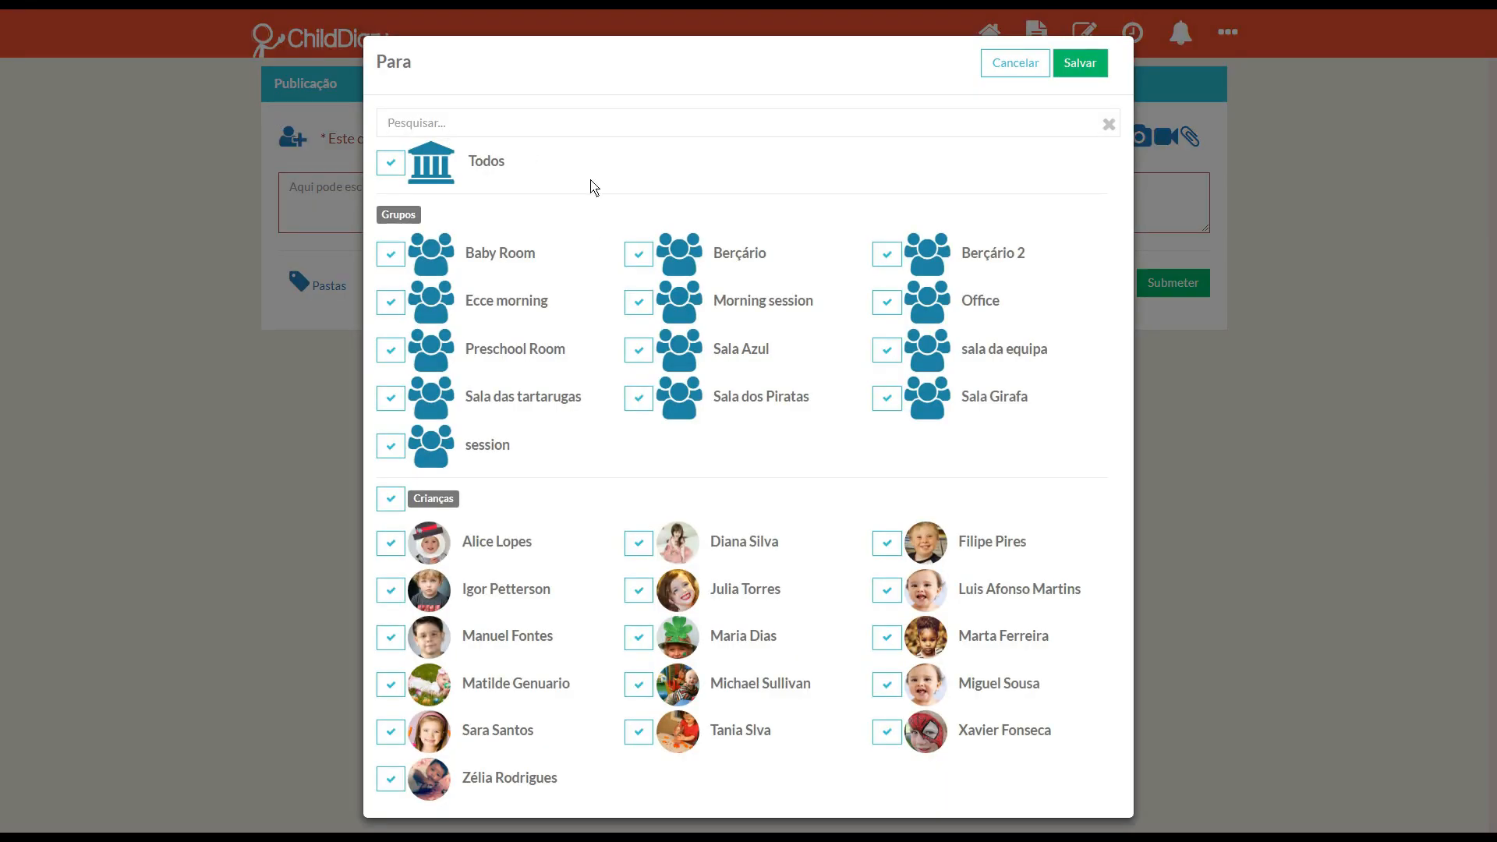
left_click(640, 398)
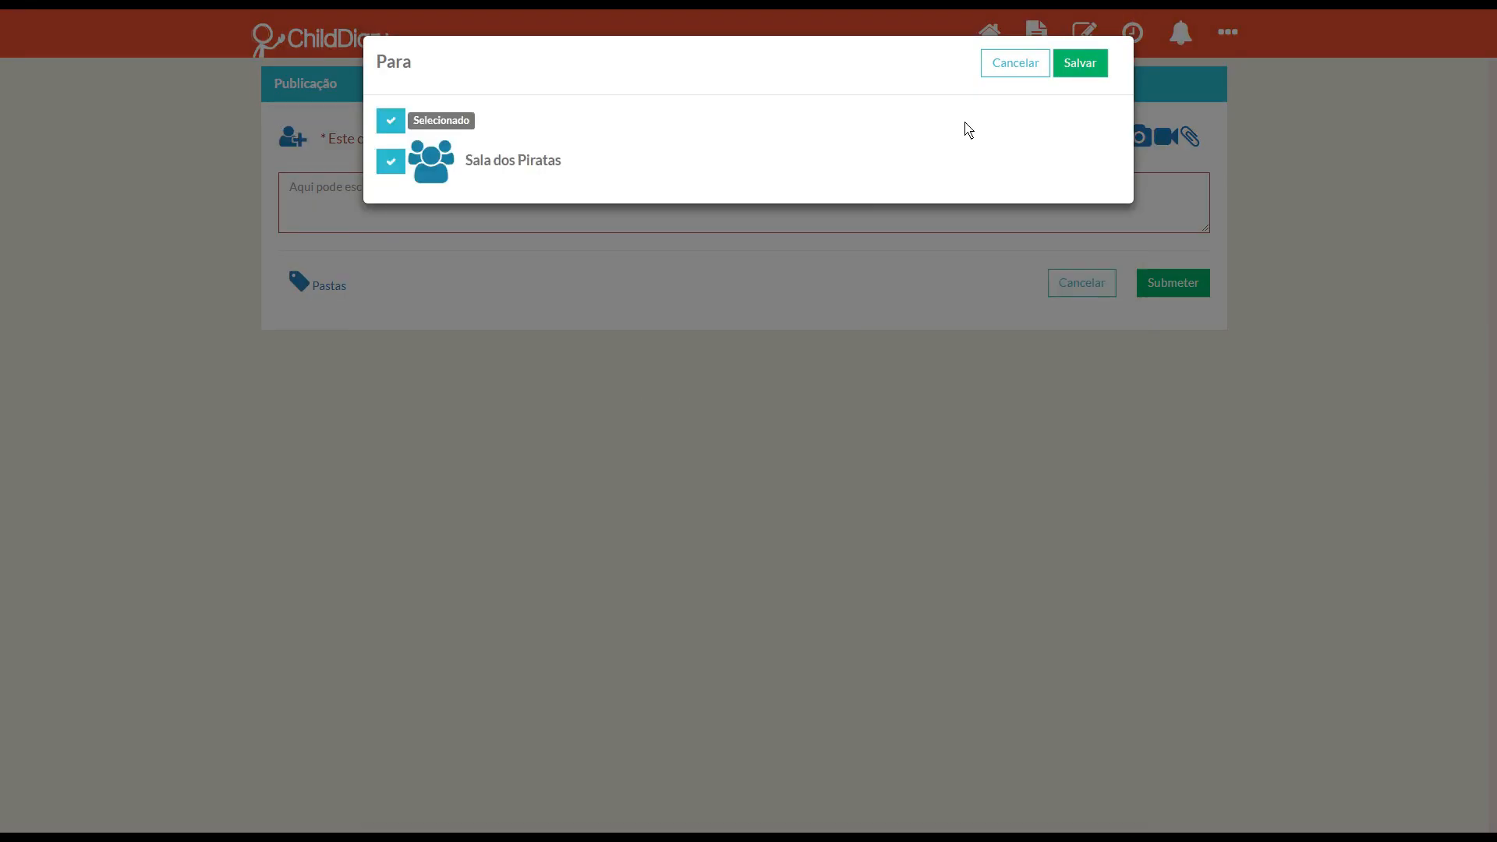
left_click(1098, 65)
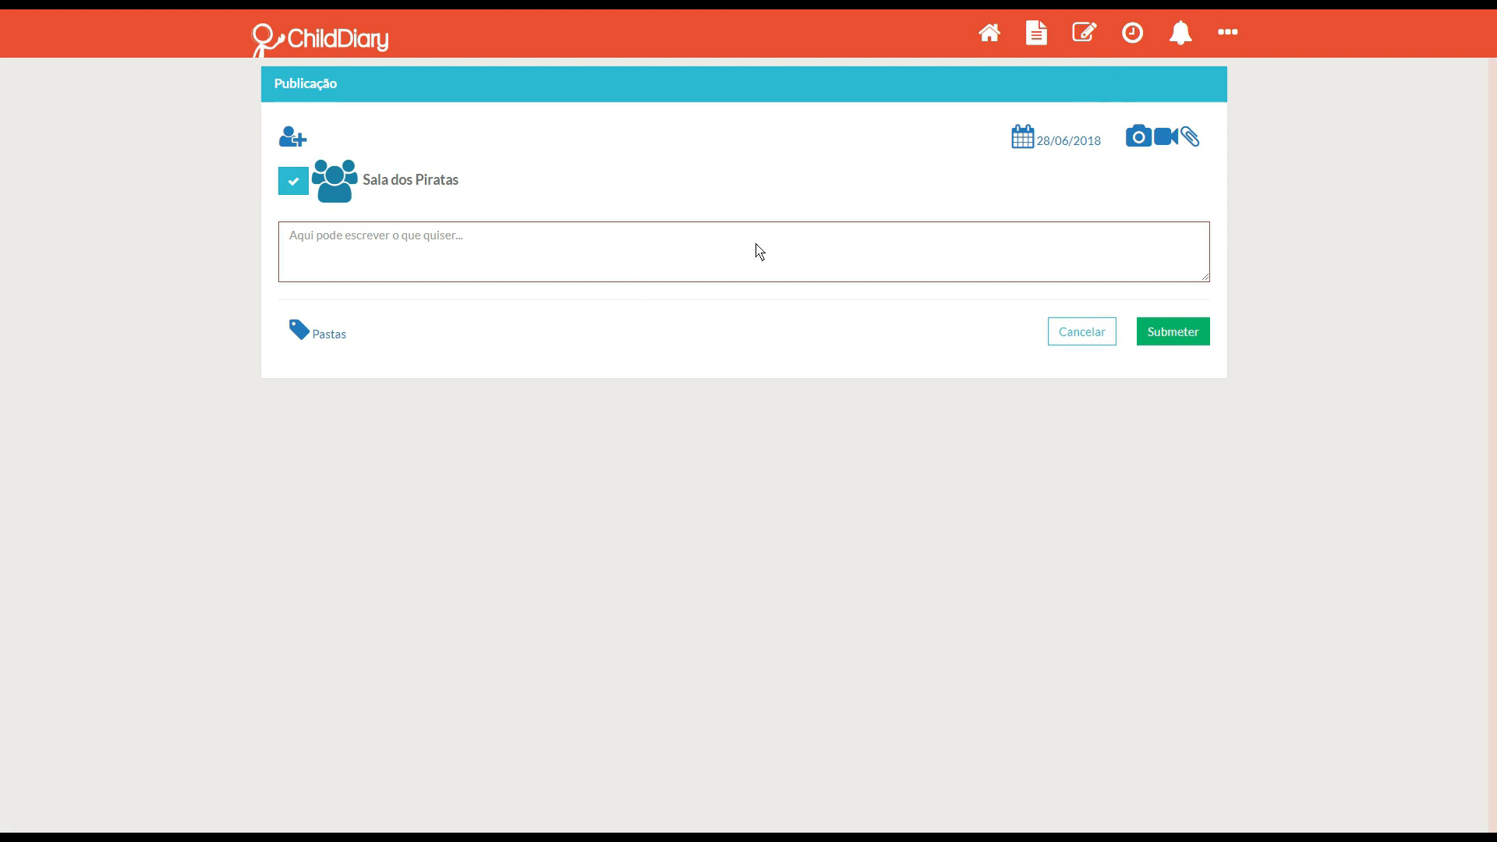
Attach the images easter1, Easter2 and Easter3 from the "pictures demo" folder to the publication.
left_click(1154, 147)
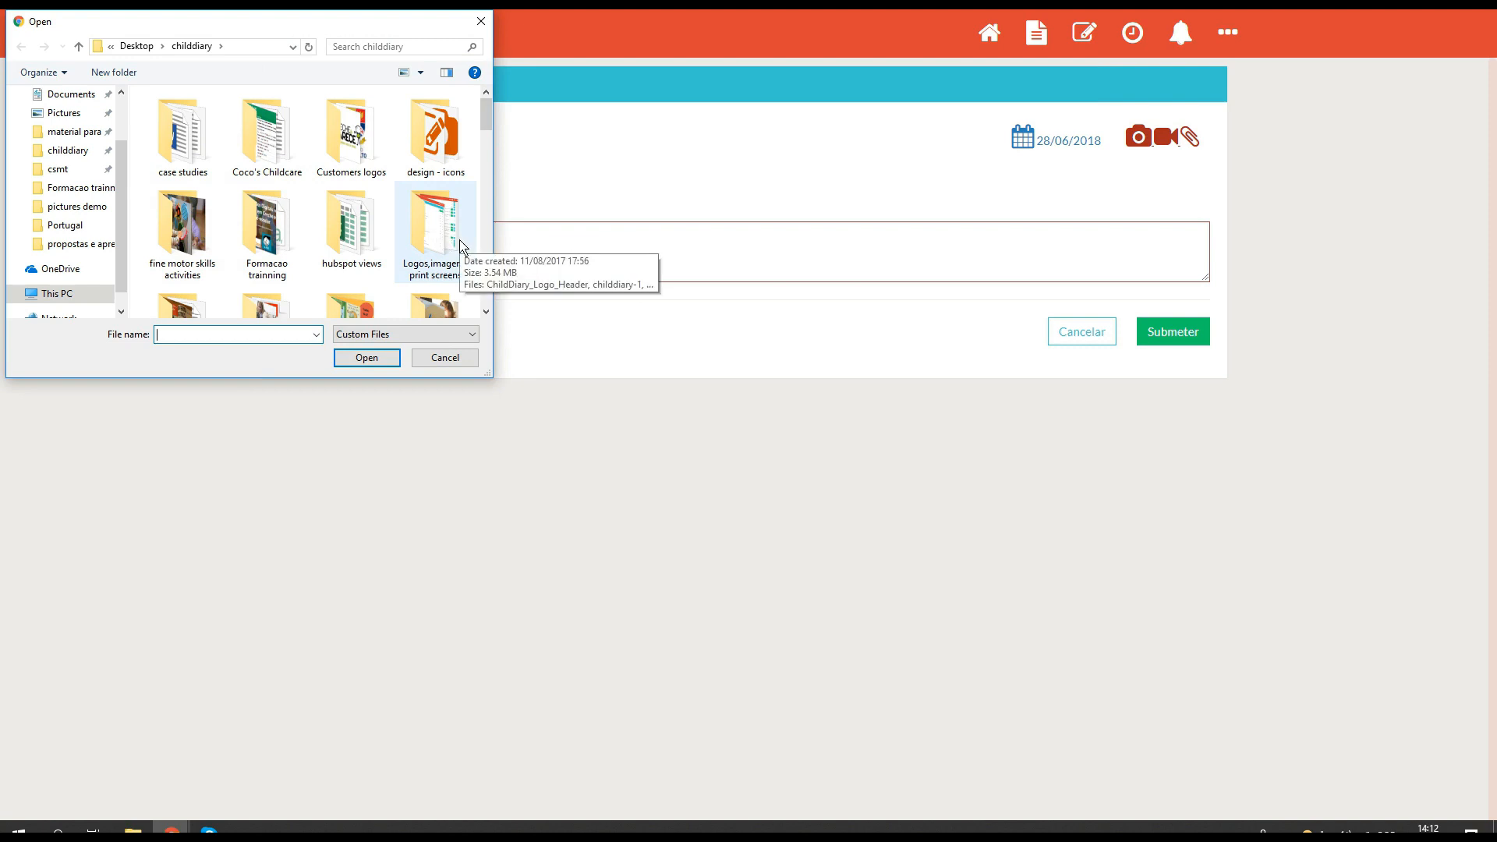
scroll(459, 247, "down", 3)
double_click(434, 194)
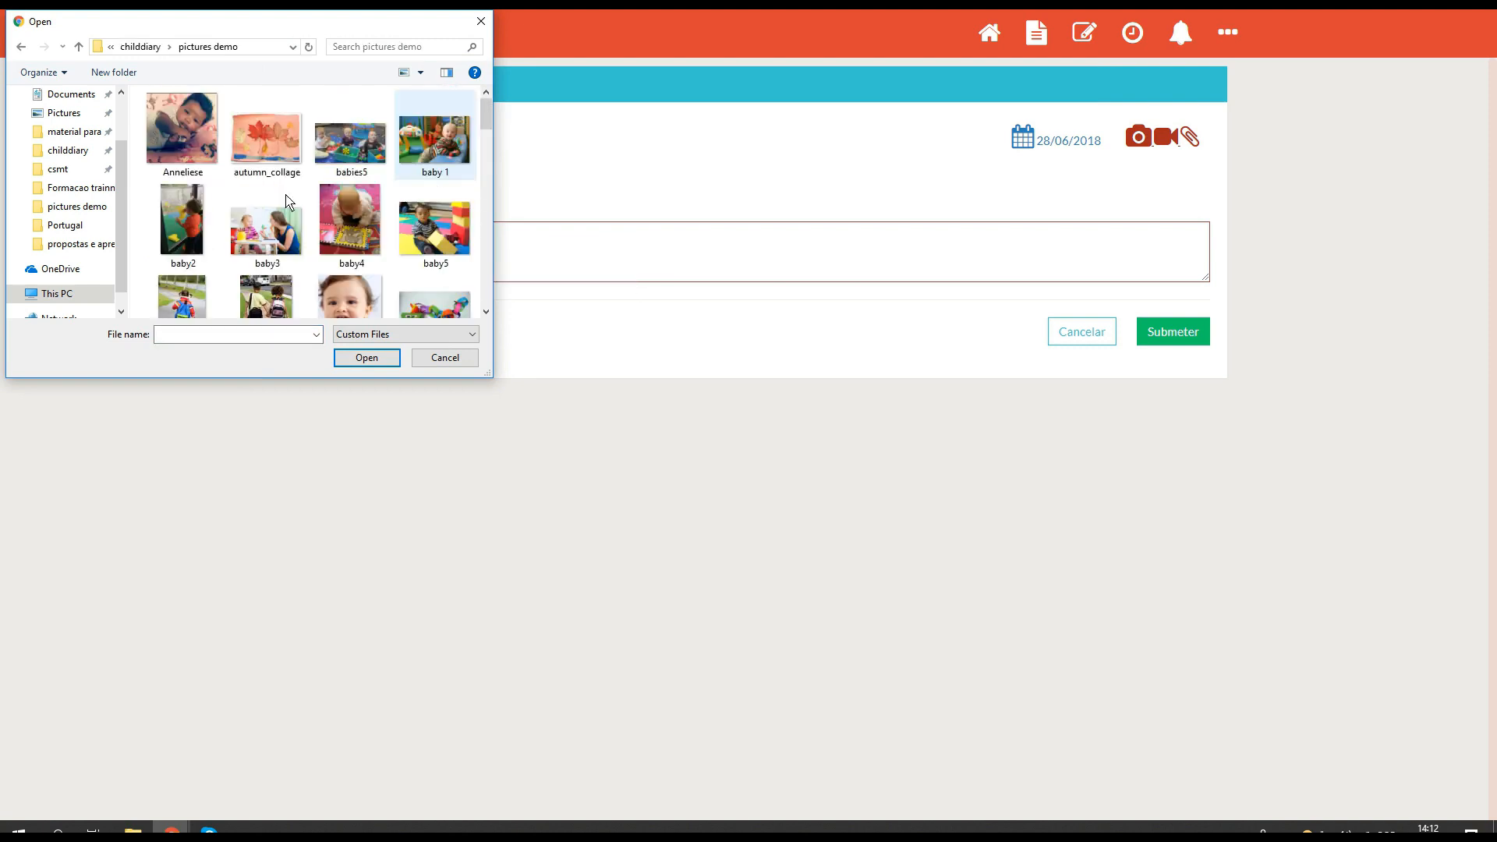
scroll(284, 234, "down", 4)
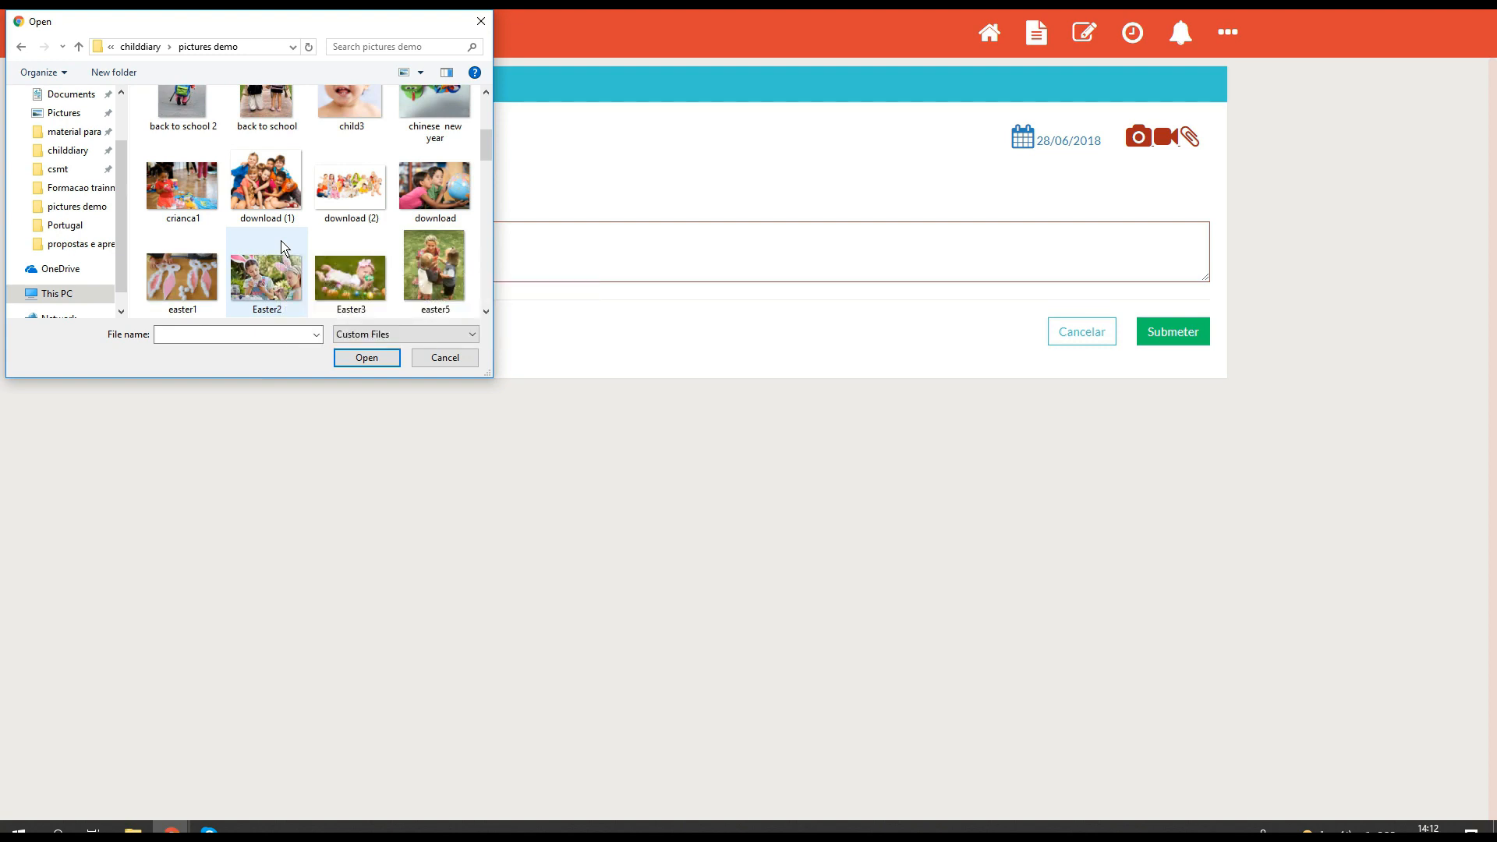
left_click_drag(141, 229, 374, 301)
left_click(396, 358)
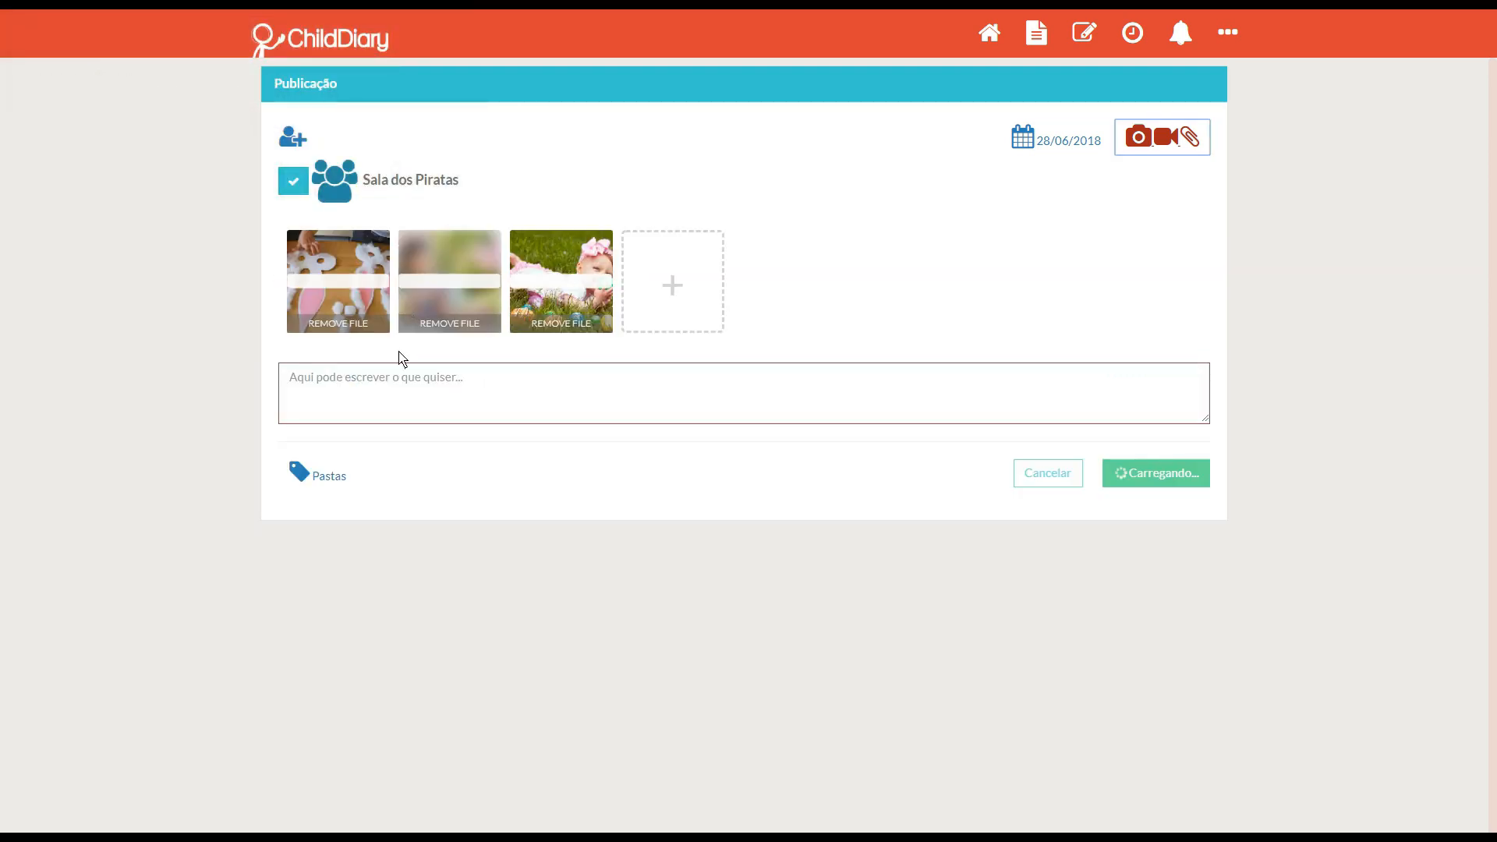
Write "Adorámos a nossa Caça aos ovos!" as the publication's text.
left_click(394, 389)
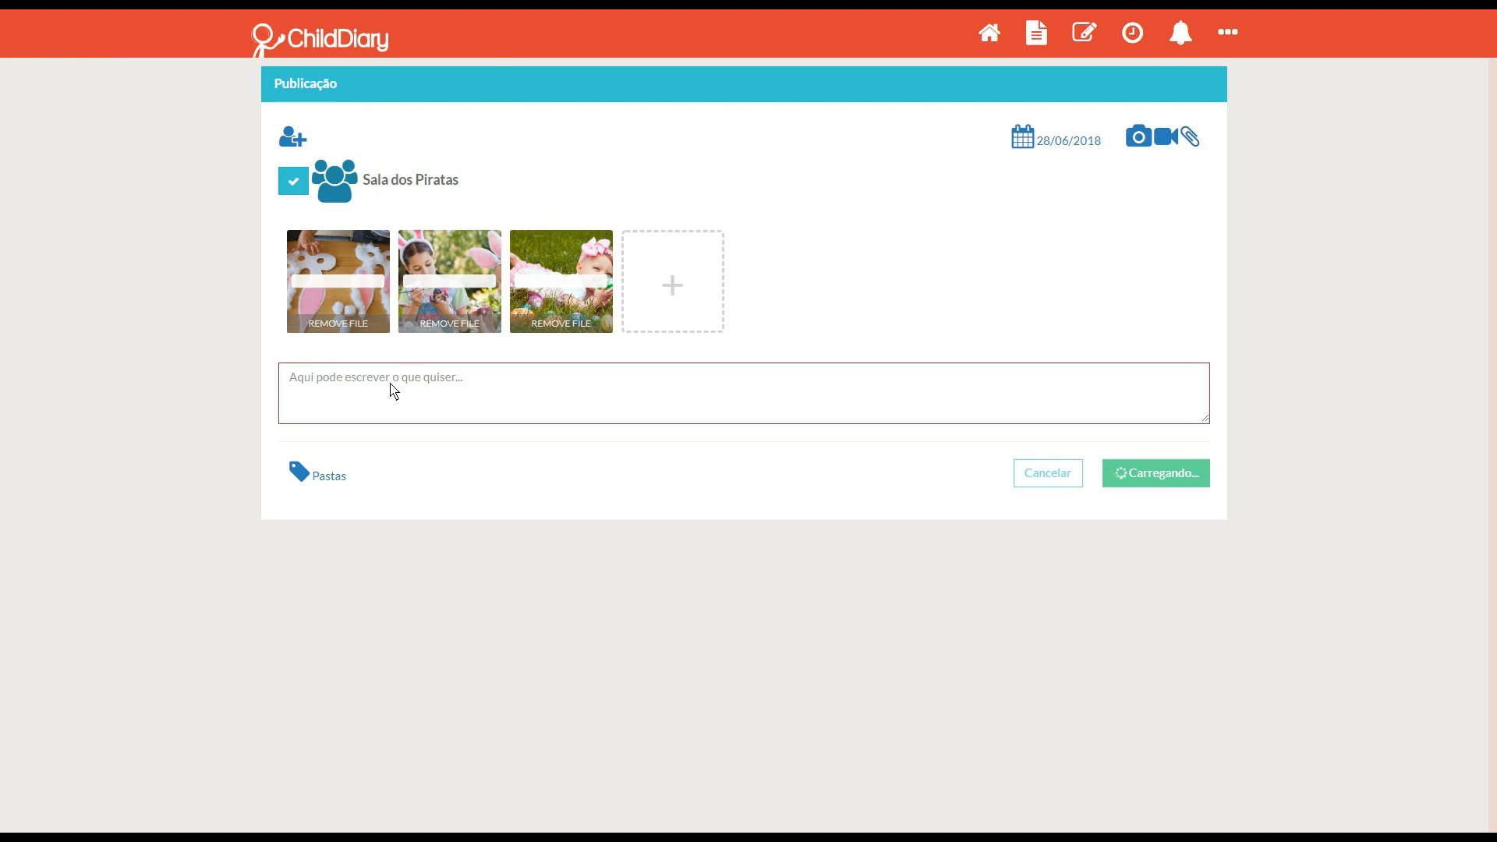
type("Adorámos a n")
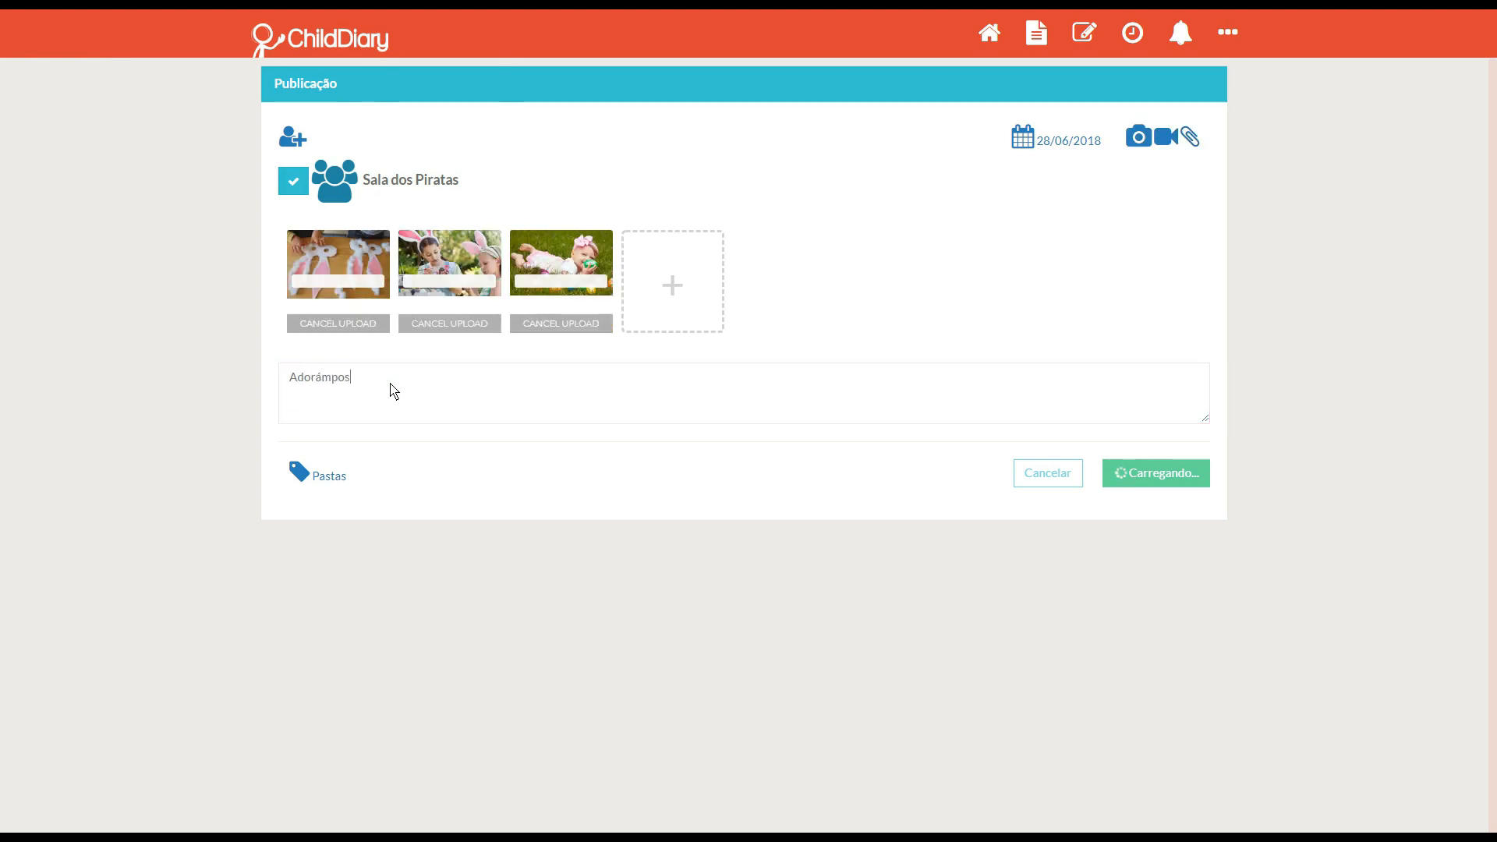
type("ossa Caça aos ovos!")
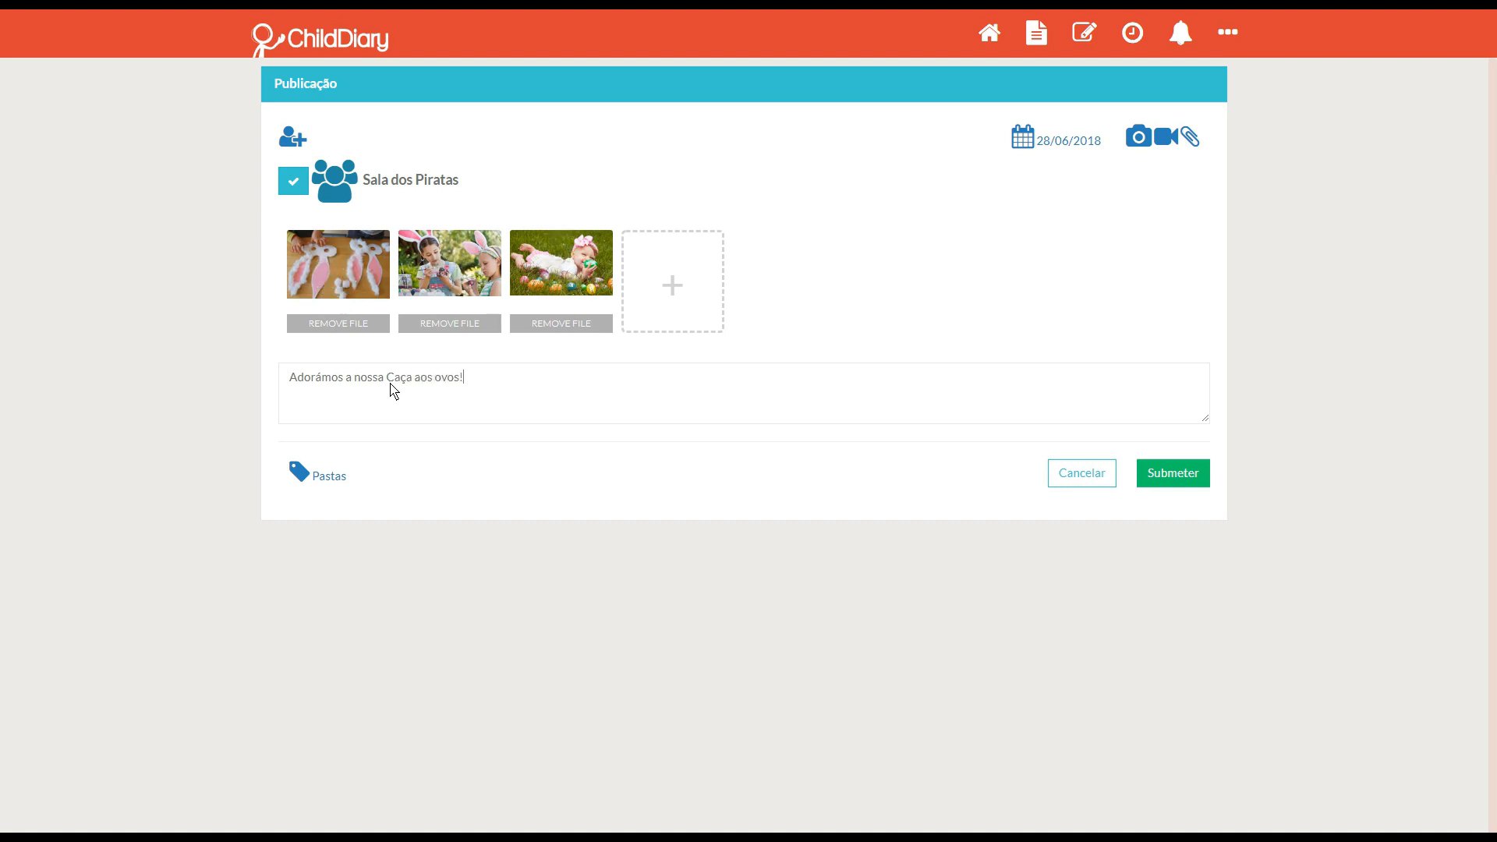
Assign the publication to the folders "portfólio" and "plano anual de atividades", and submit it.
left_click(347, 477)
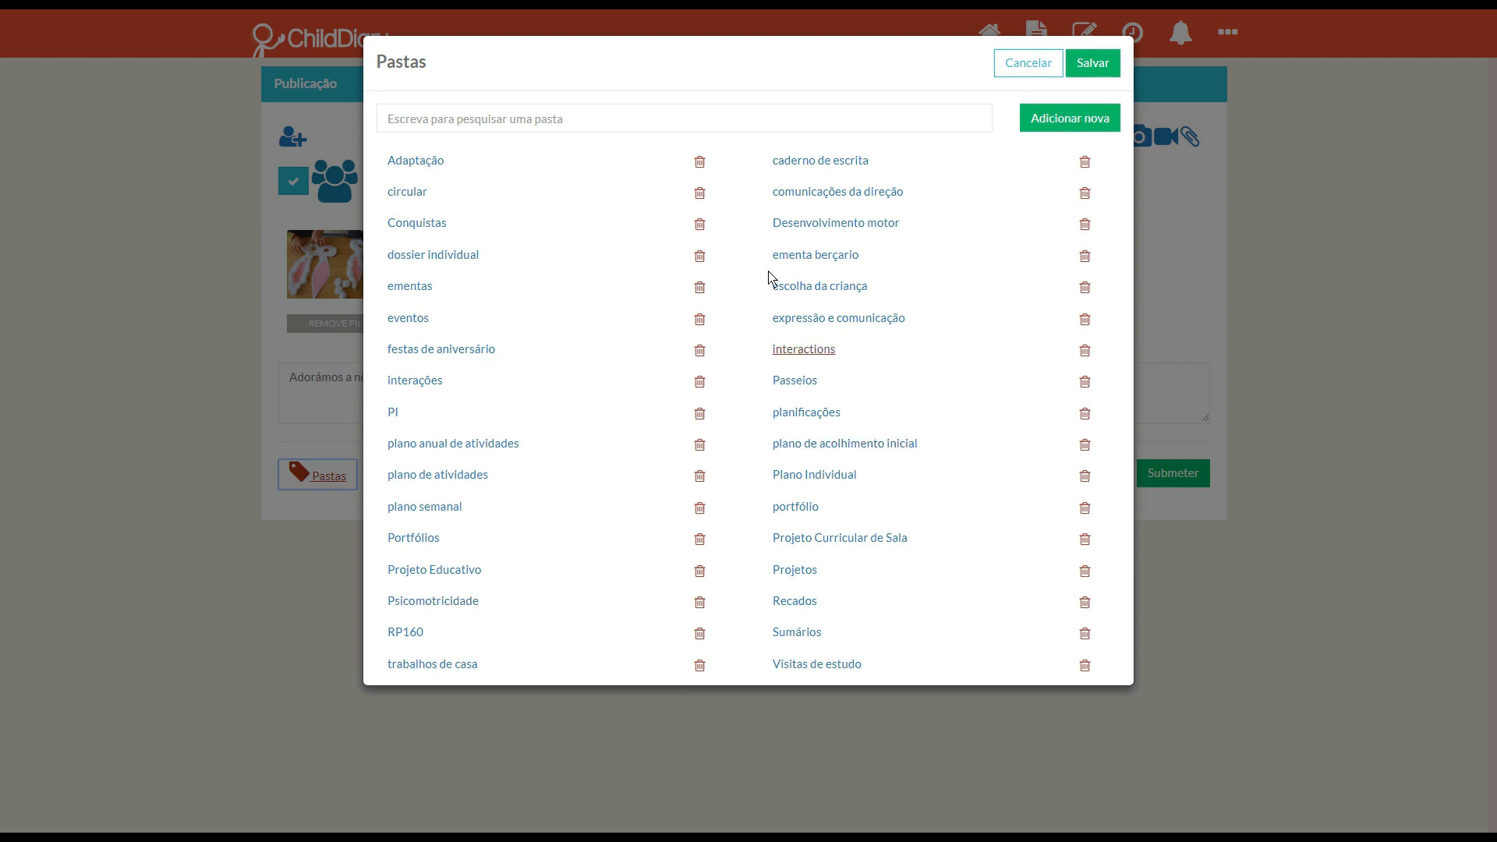
left_click(492, 119)
type("Port")
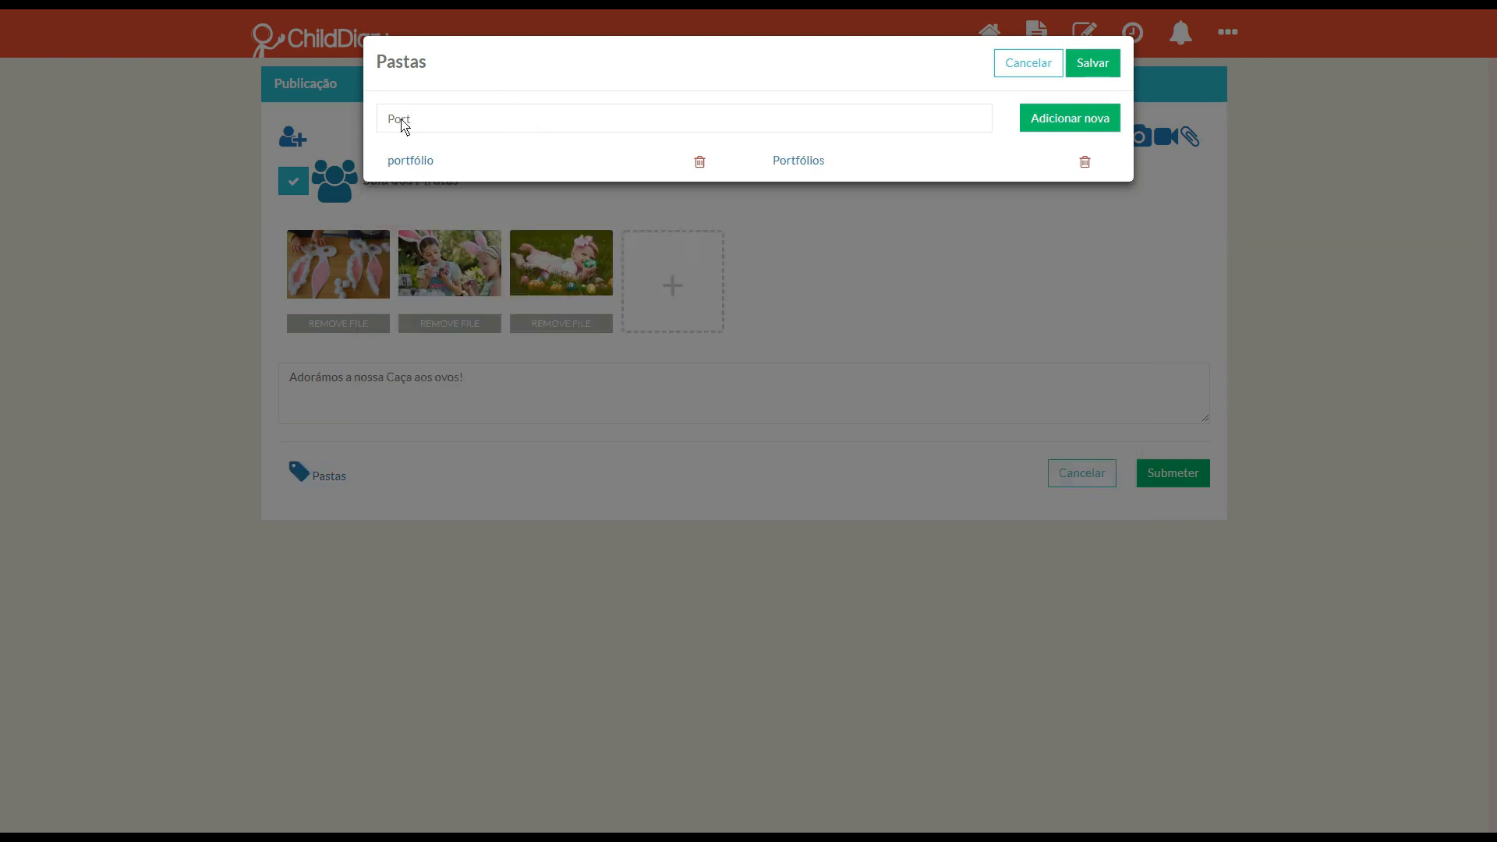
left_click(406, 160)
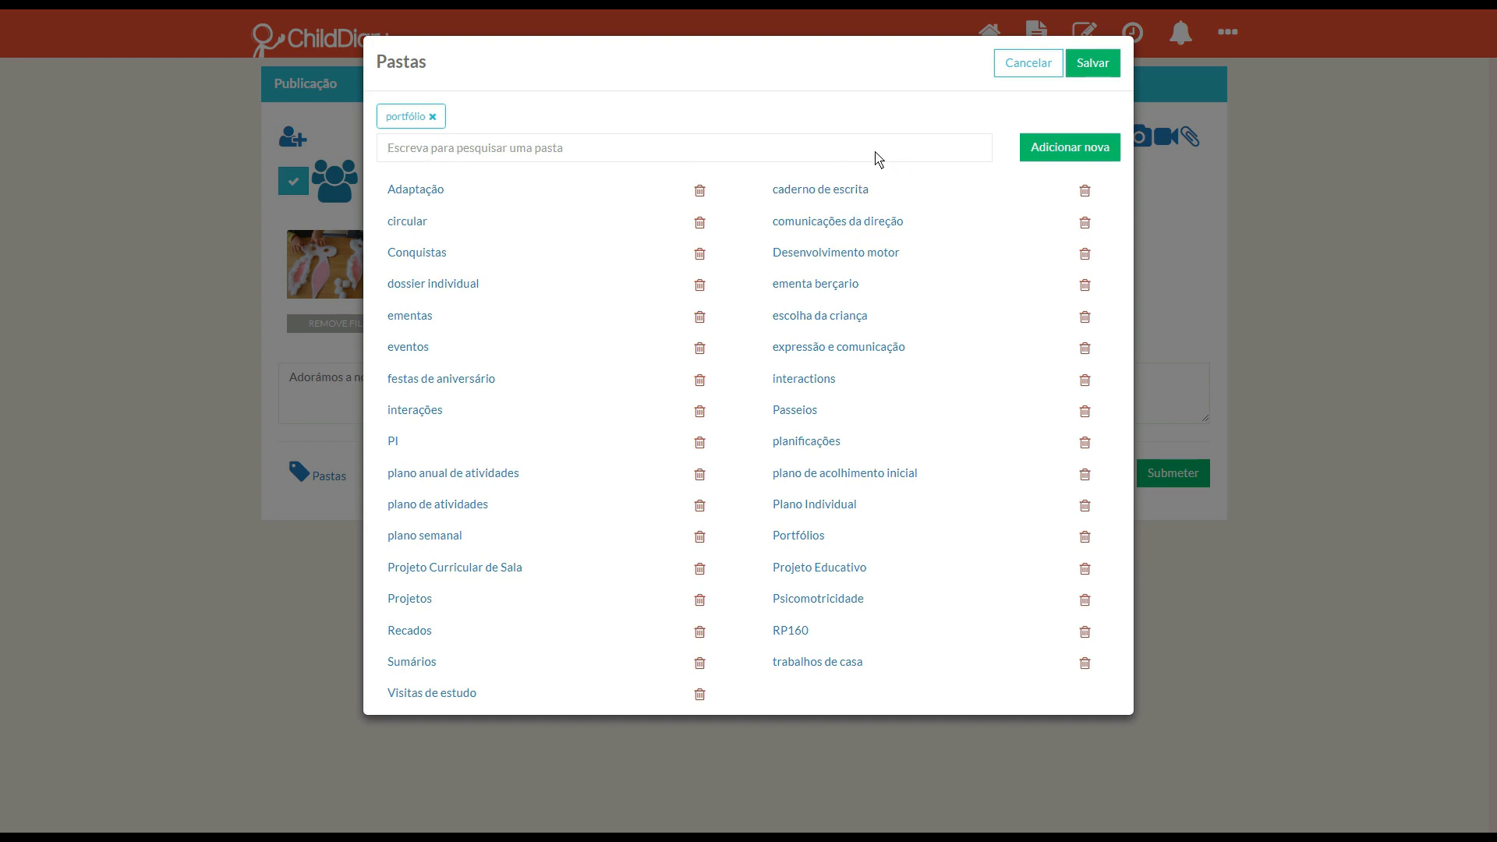
type("Pla")
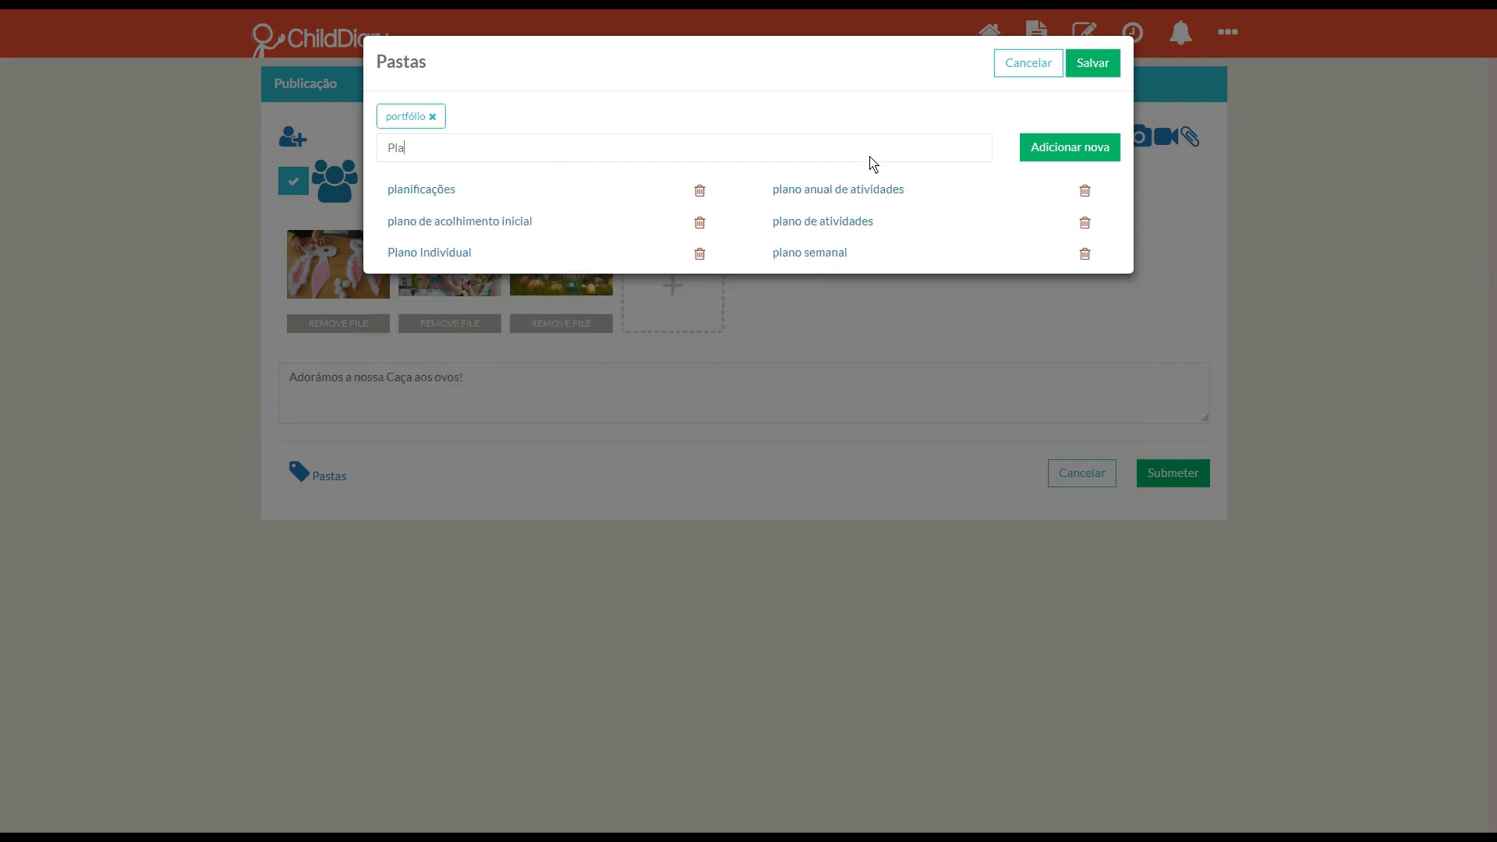
left_click(859, 190)
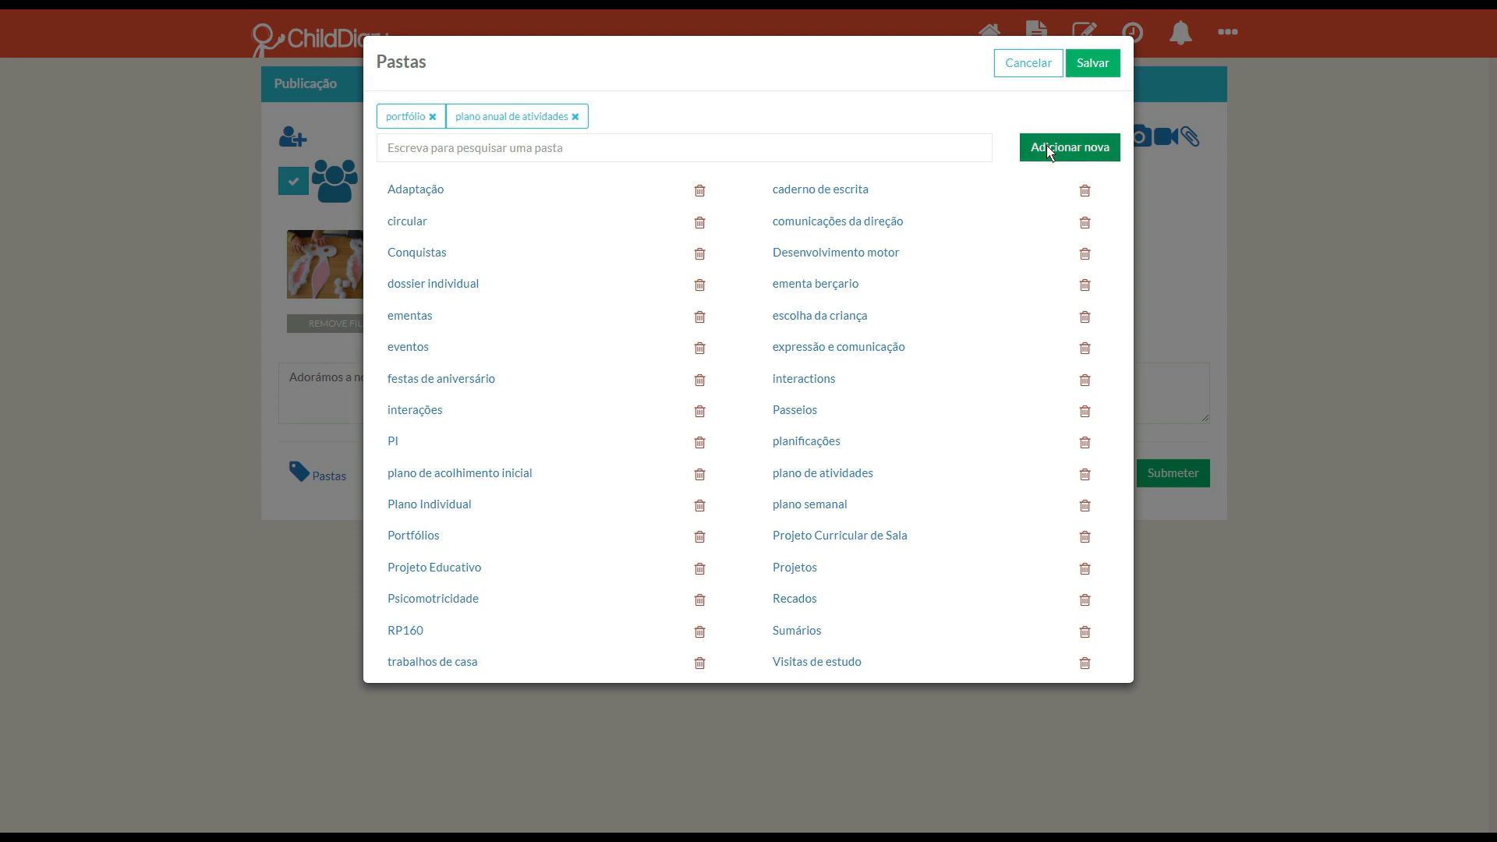
left_click(1092, 63)
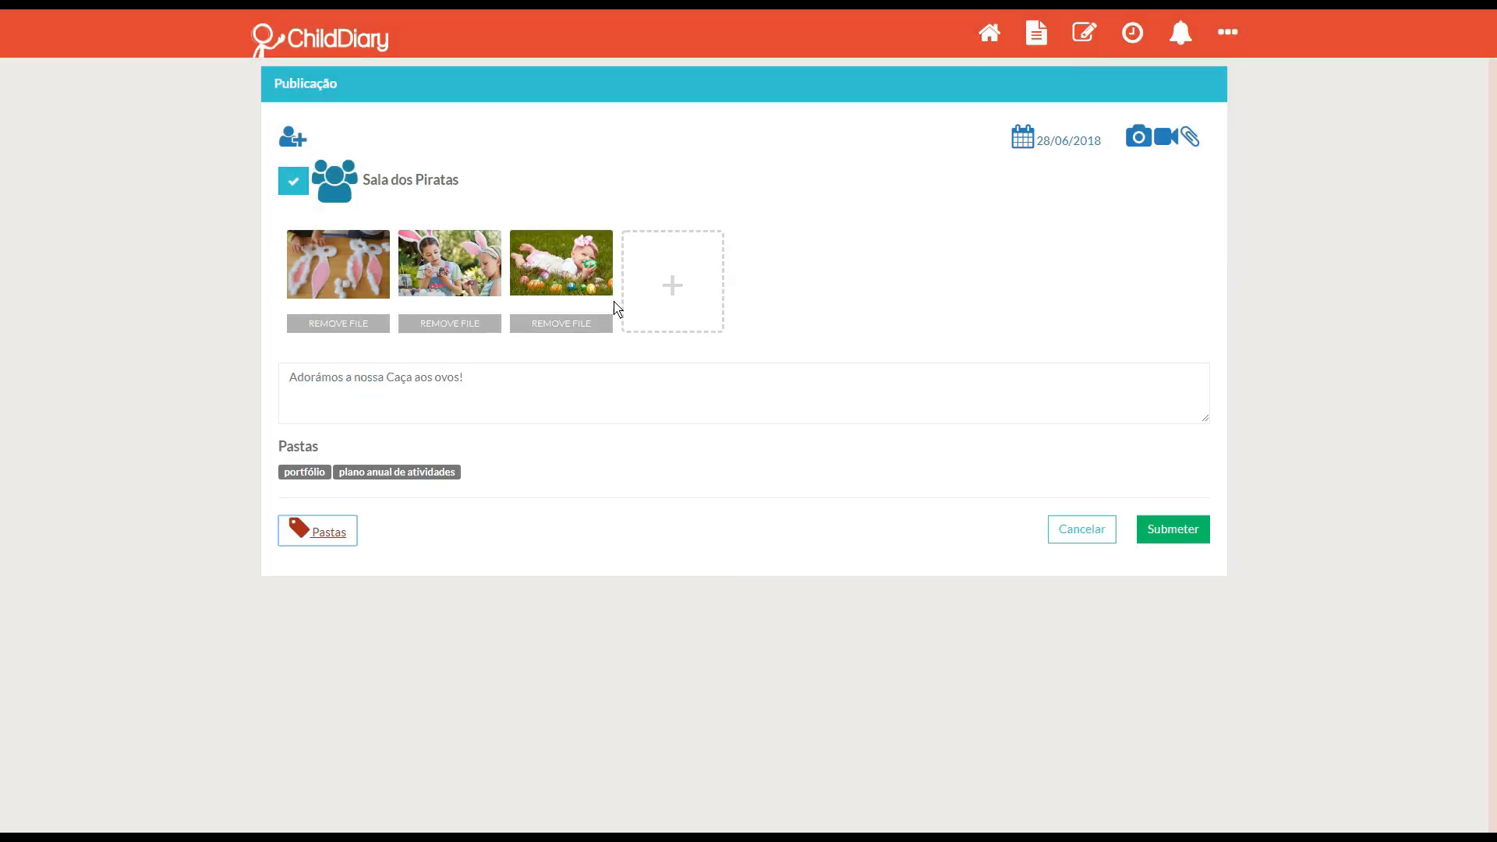
left_click(1191, 532)
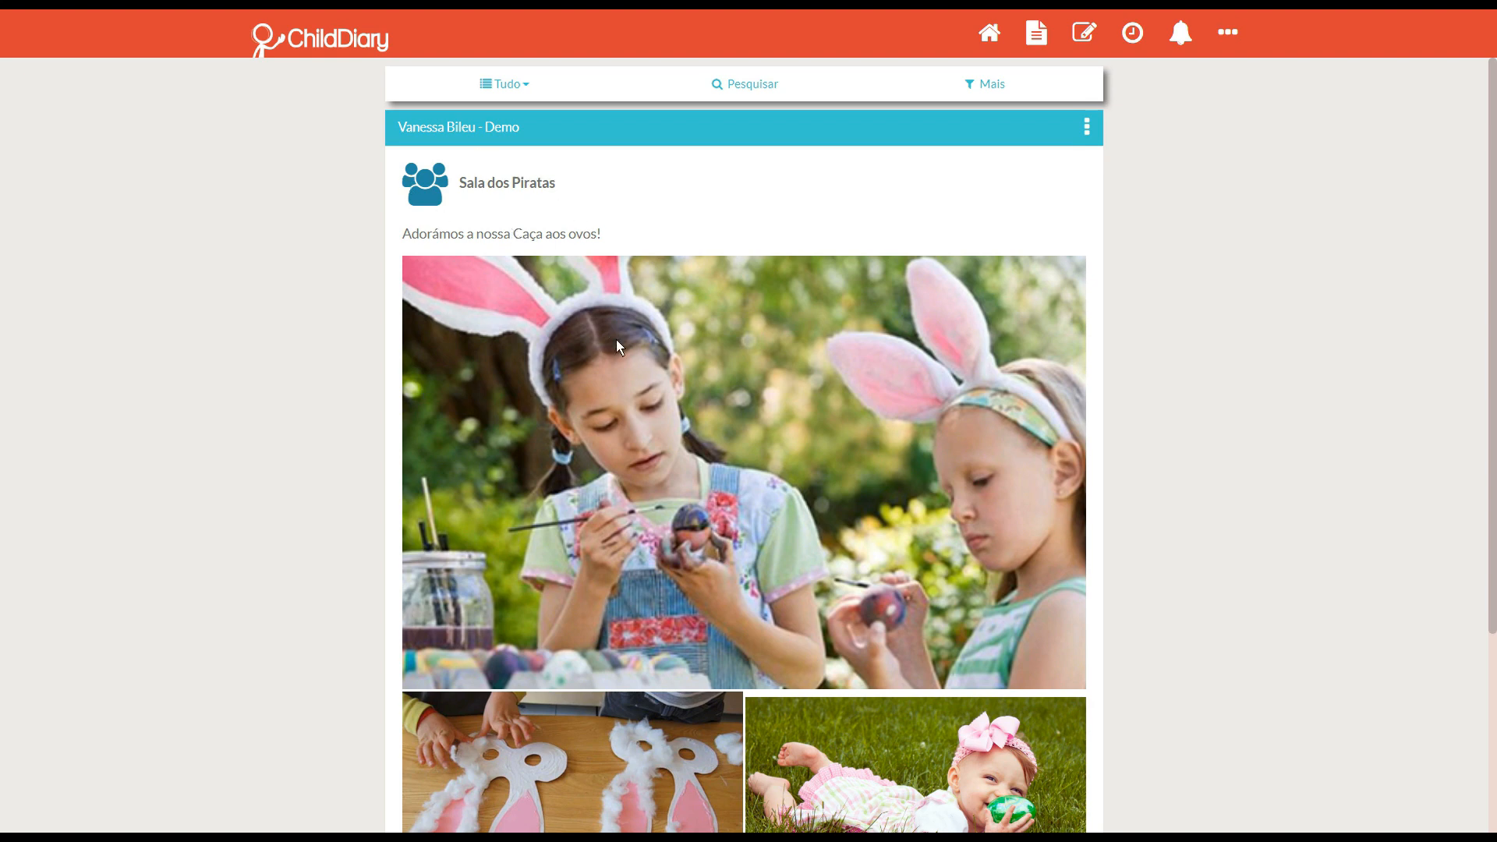
Post the comment "Wow! Que divertido!" on the new publication.
scroll(689, 414, "down", 4)
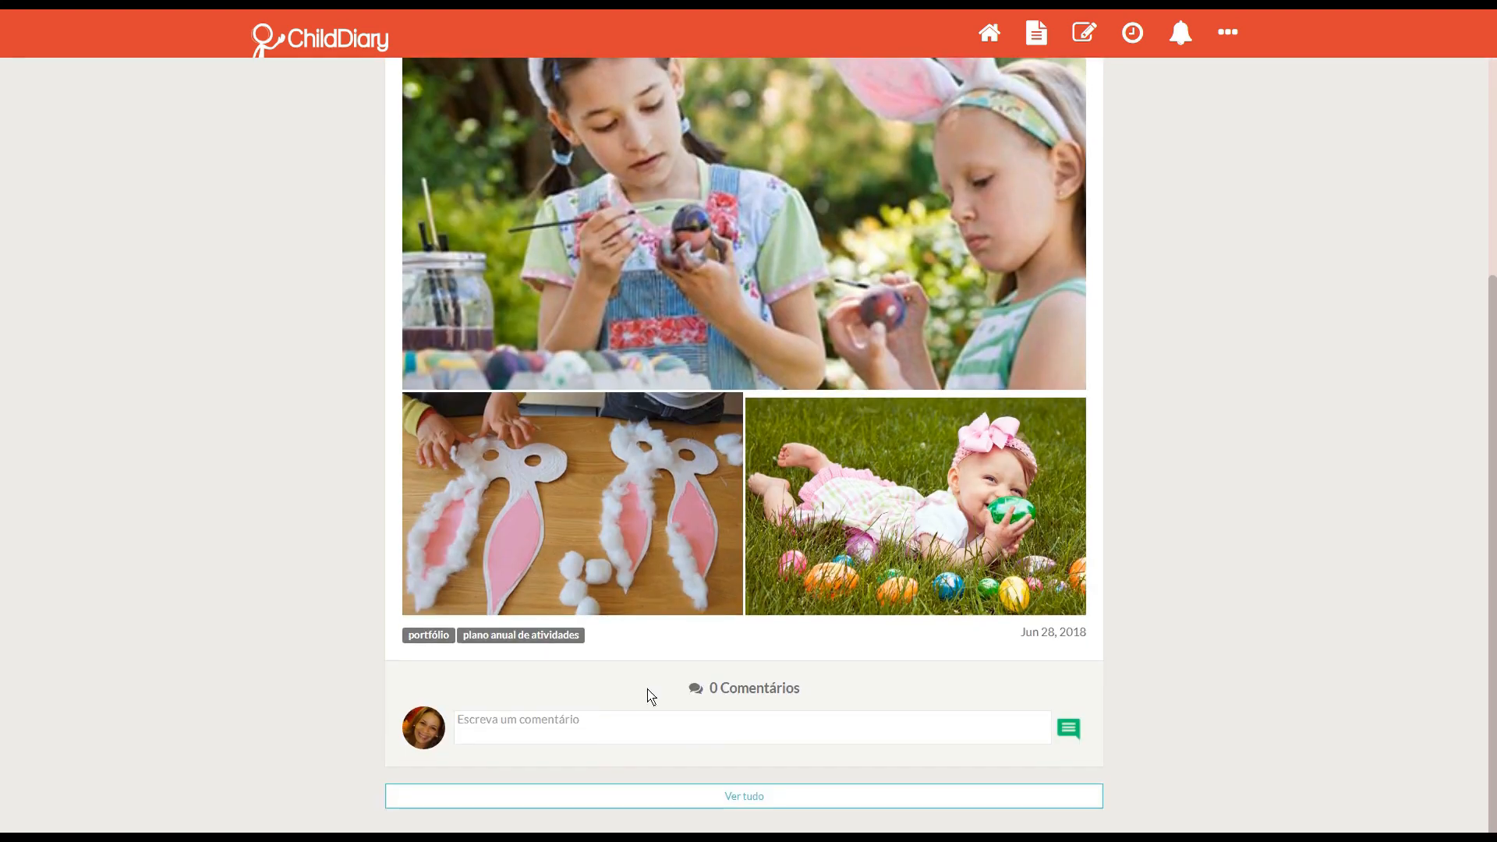
type("Wow! Que divertido!")
left_click(1065, 737)
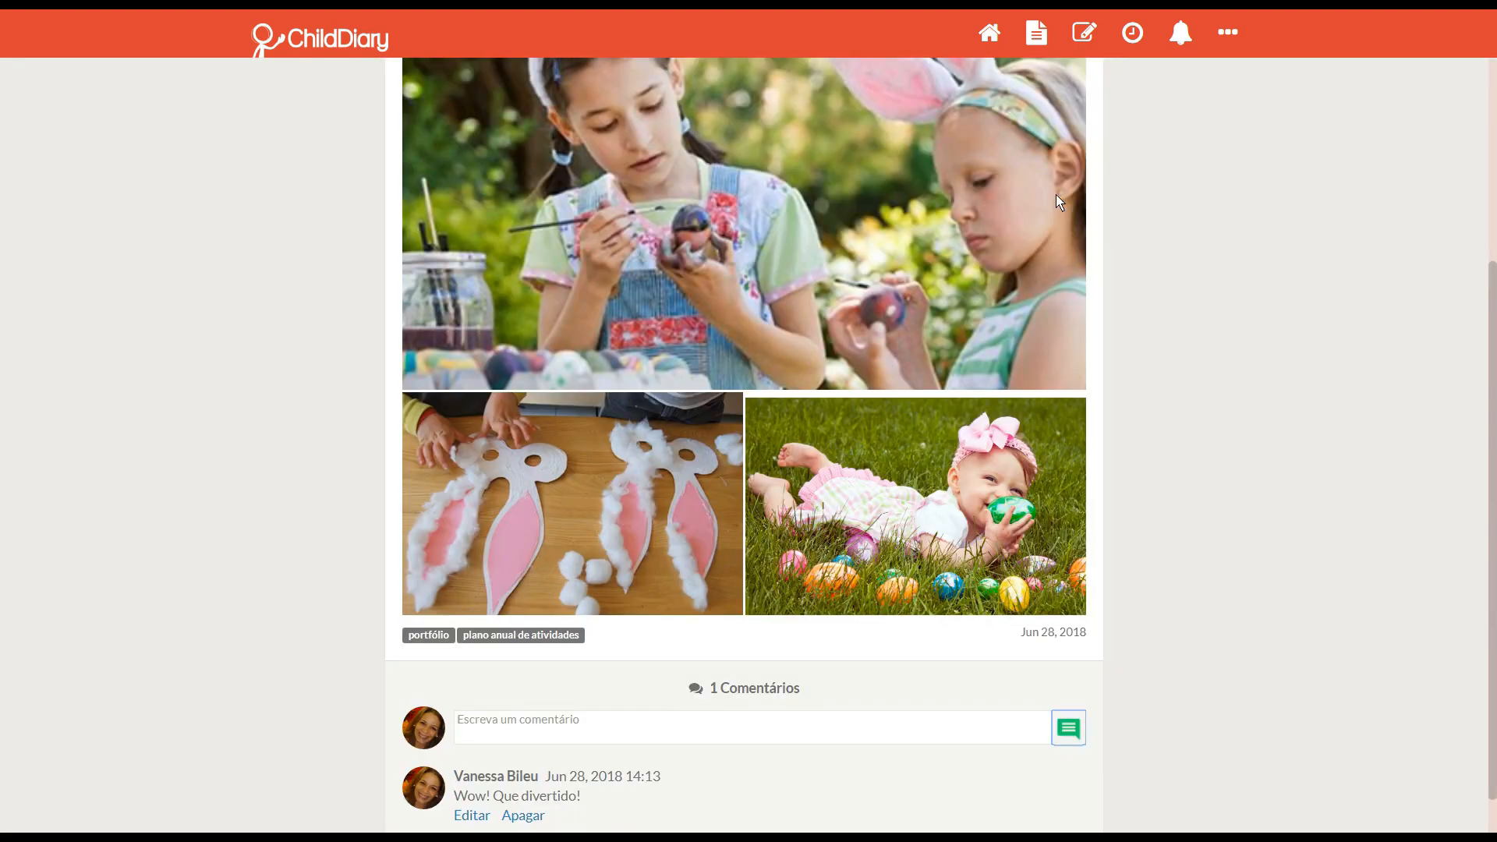
Return to the home page, start a new observation and assign it to the first child listed.
left_click(990, 35)
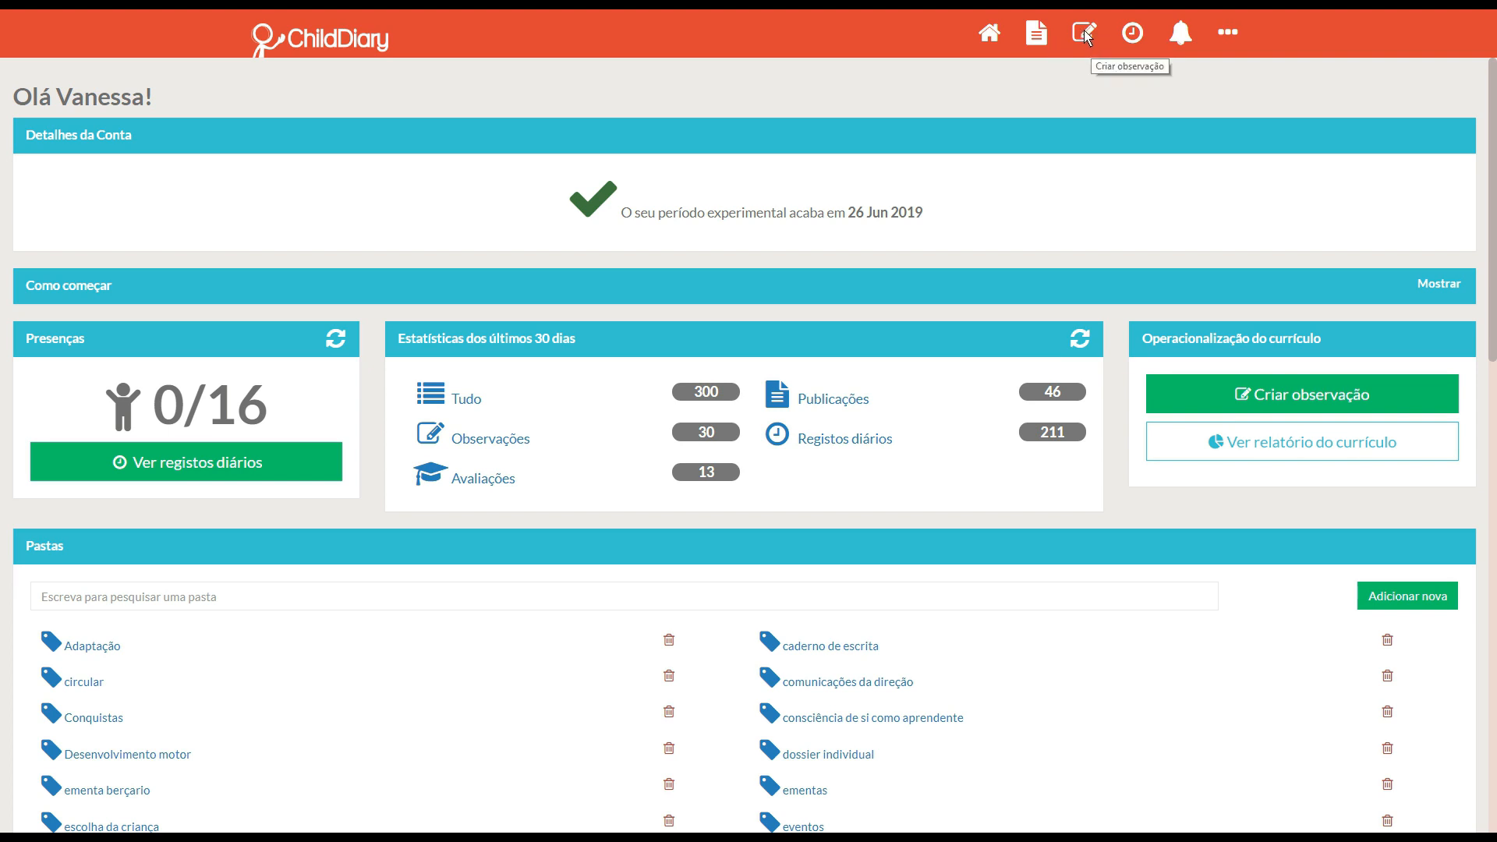
left_click(1084, 34)
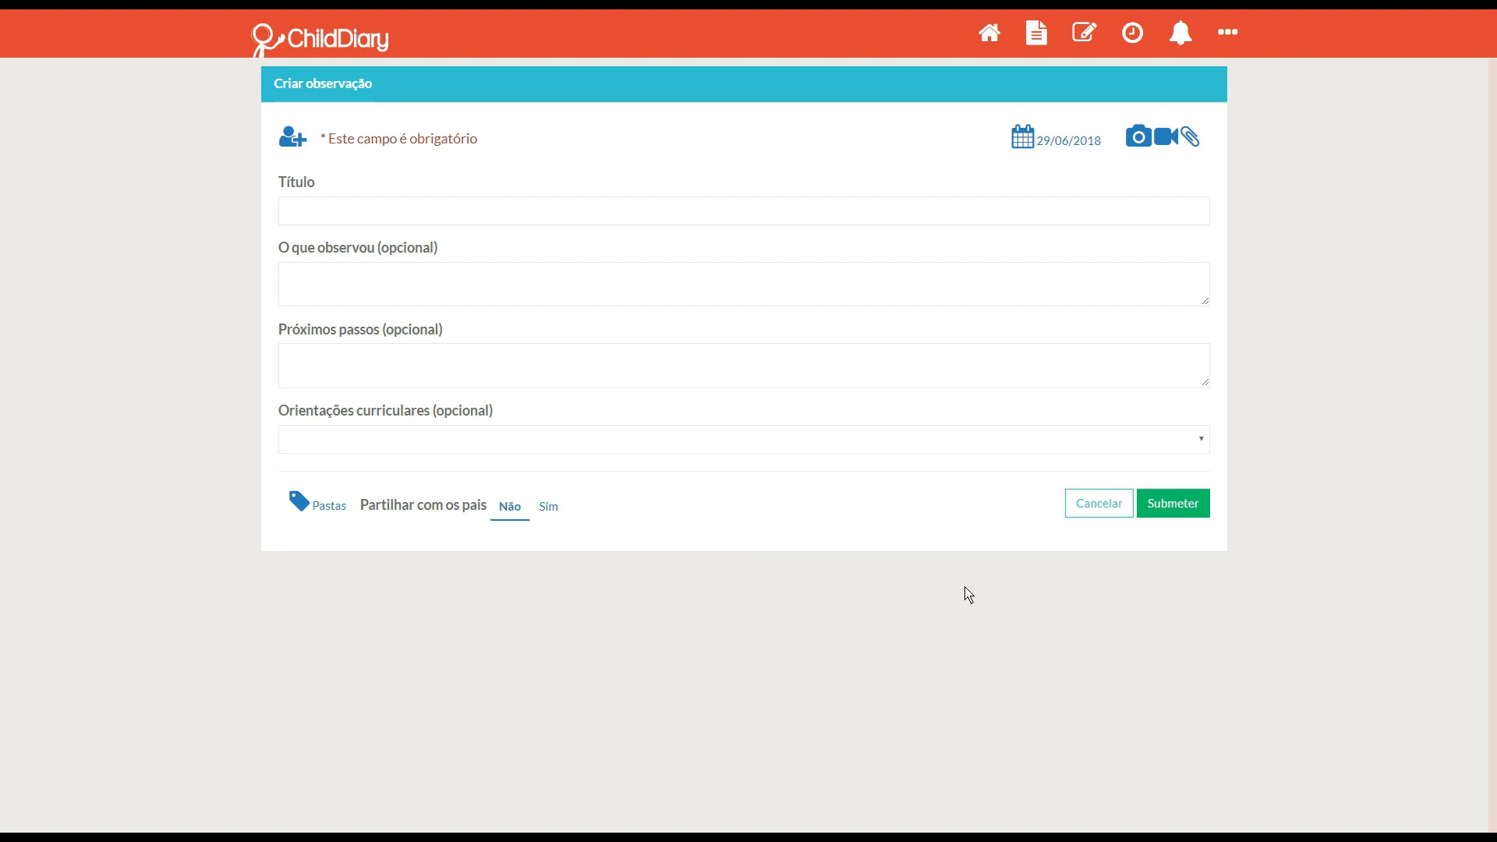
left_click(303, 142)
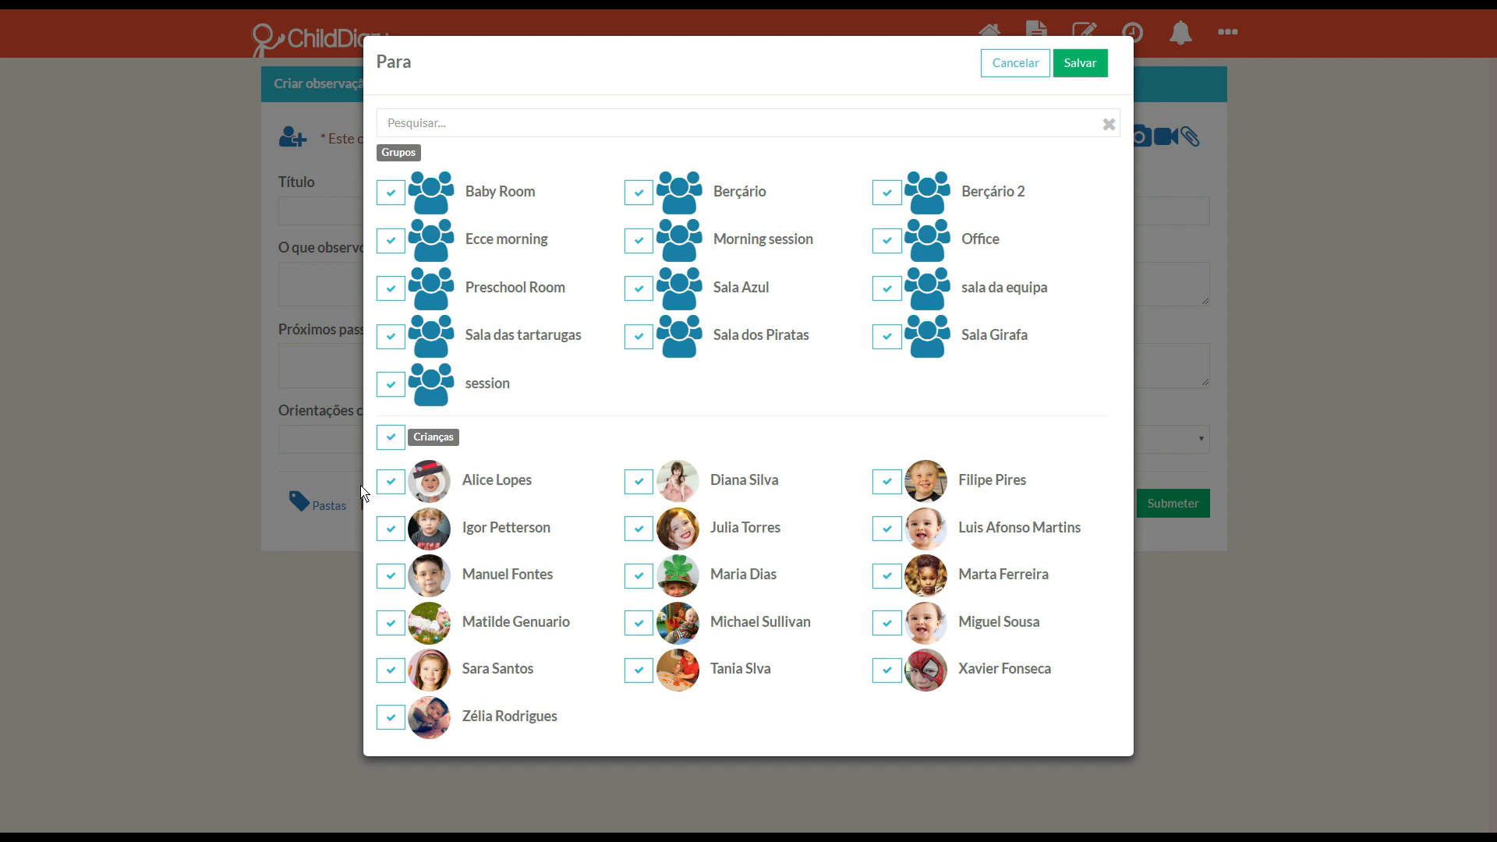
left_click(391, 481)
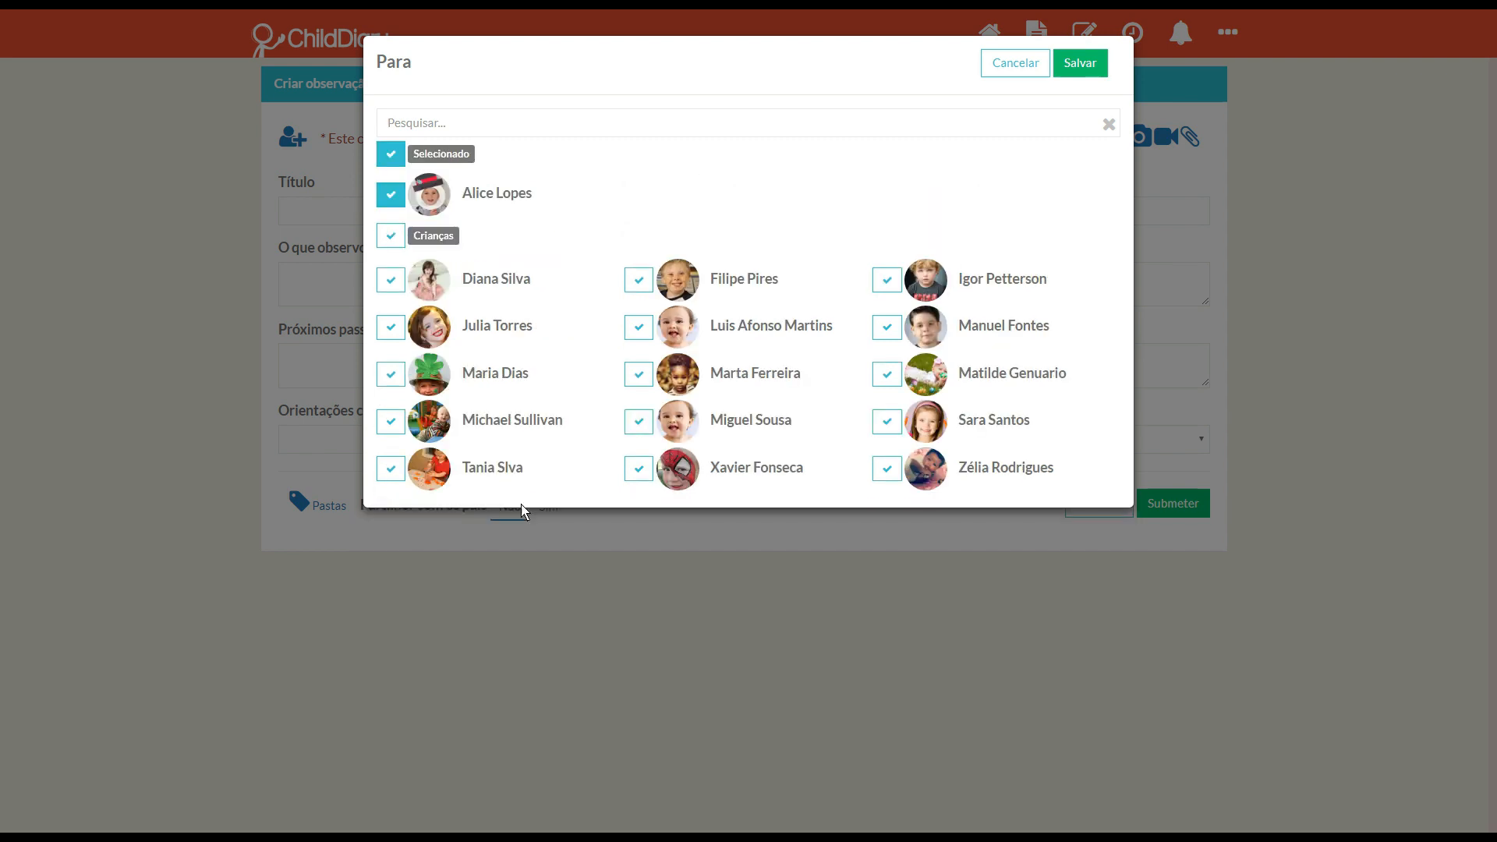
left_click(1080, 63)
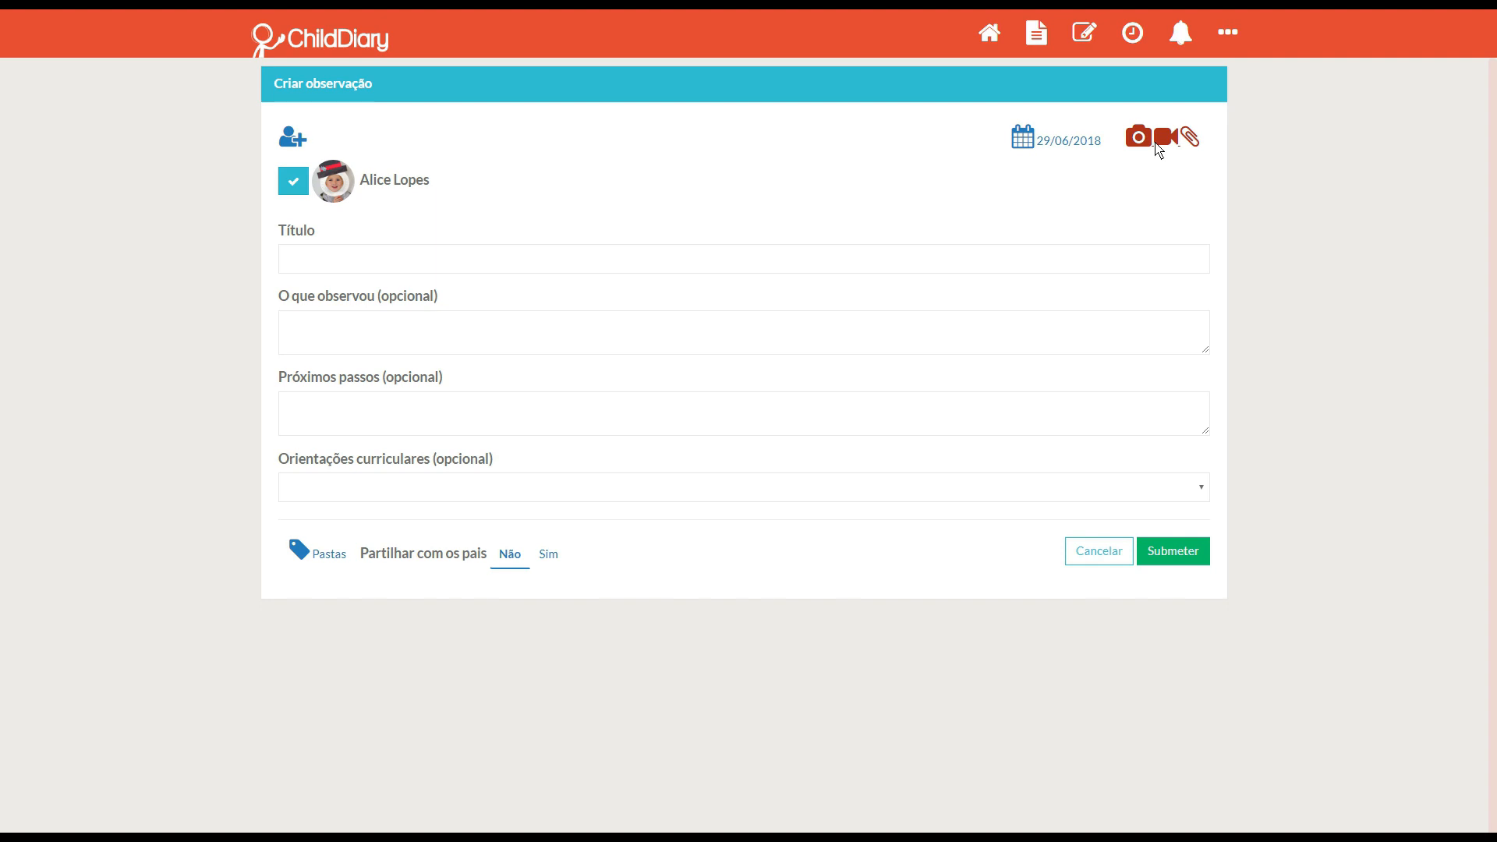
Attach eight photos from the "pictures demo" folder: easter1, Easter2, Easter3, easter5 and the four files that follow them.
left_click(1150, 146)
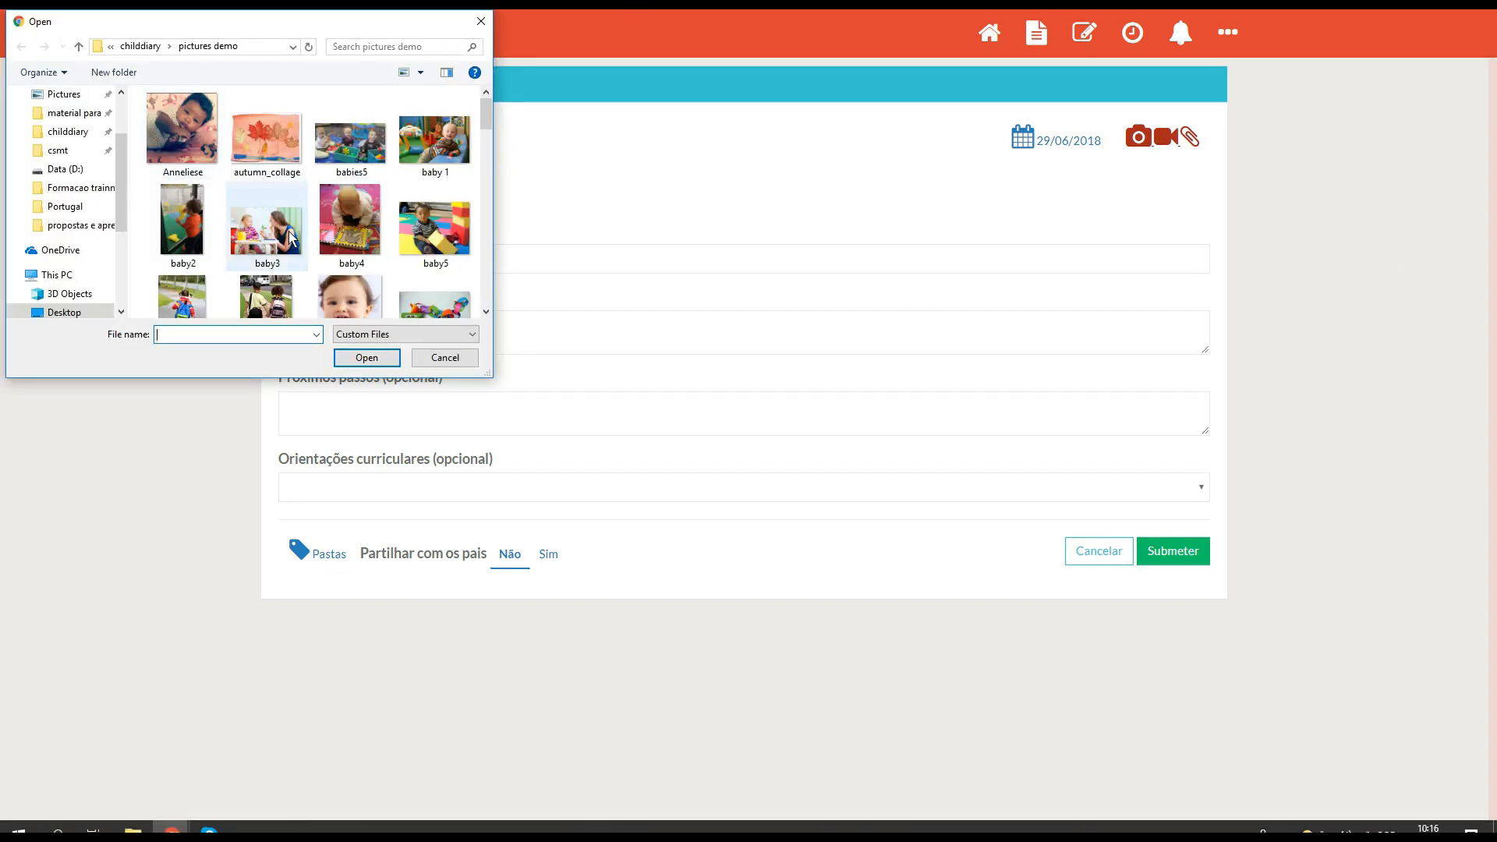
scroll(350, 232, "down", 2)
scroll(350, 232, "down", 3)
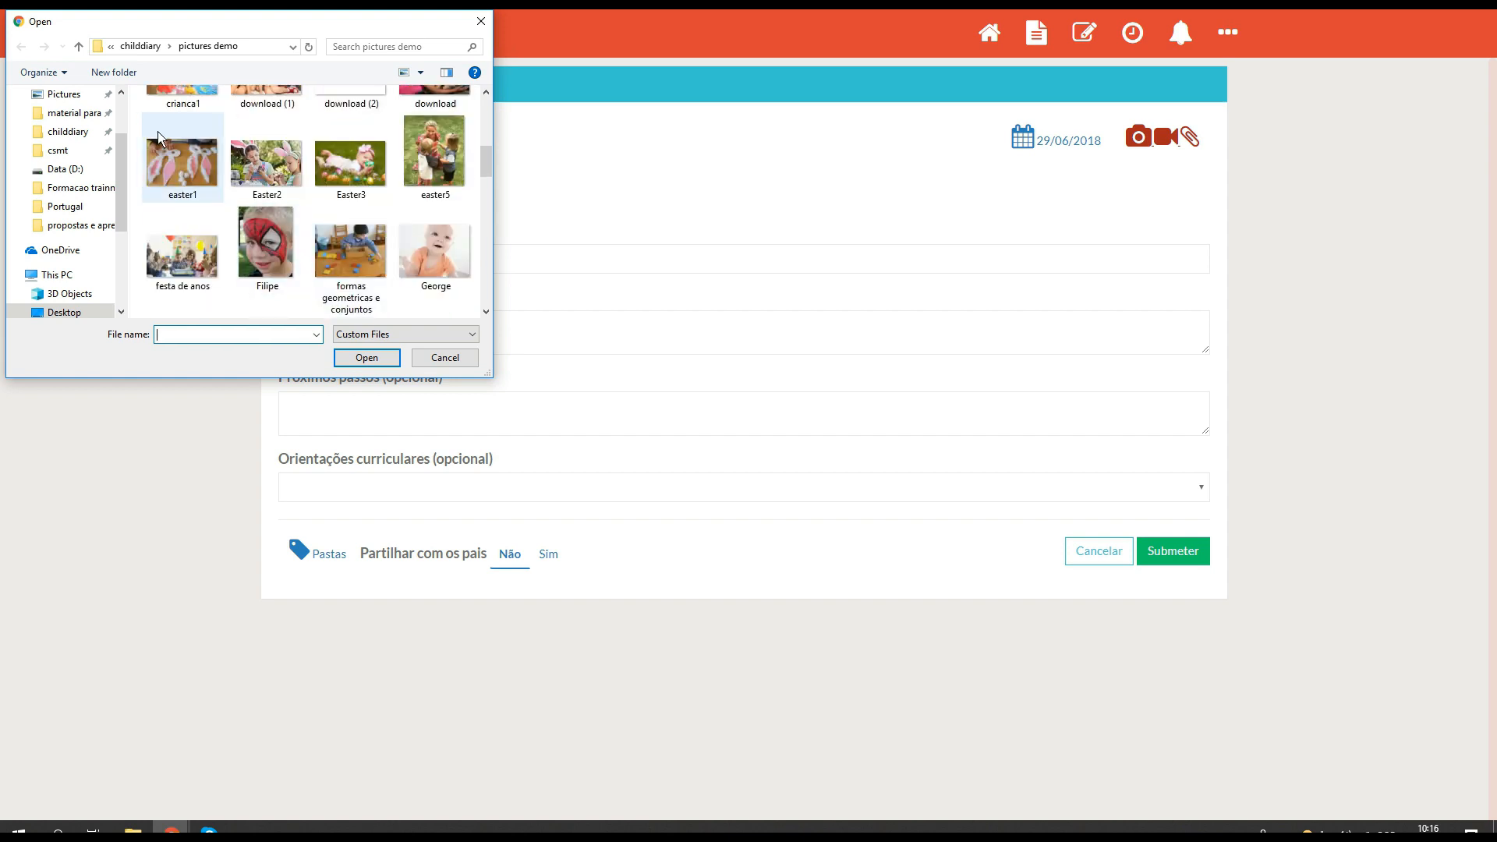
left_click_drag(138, 128, 455, 286)
left_click(366, 357)
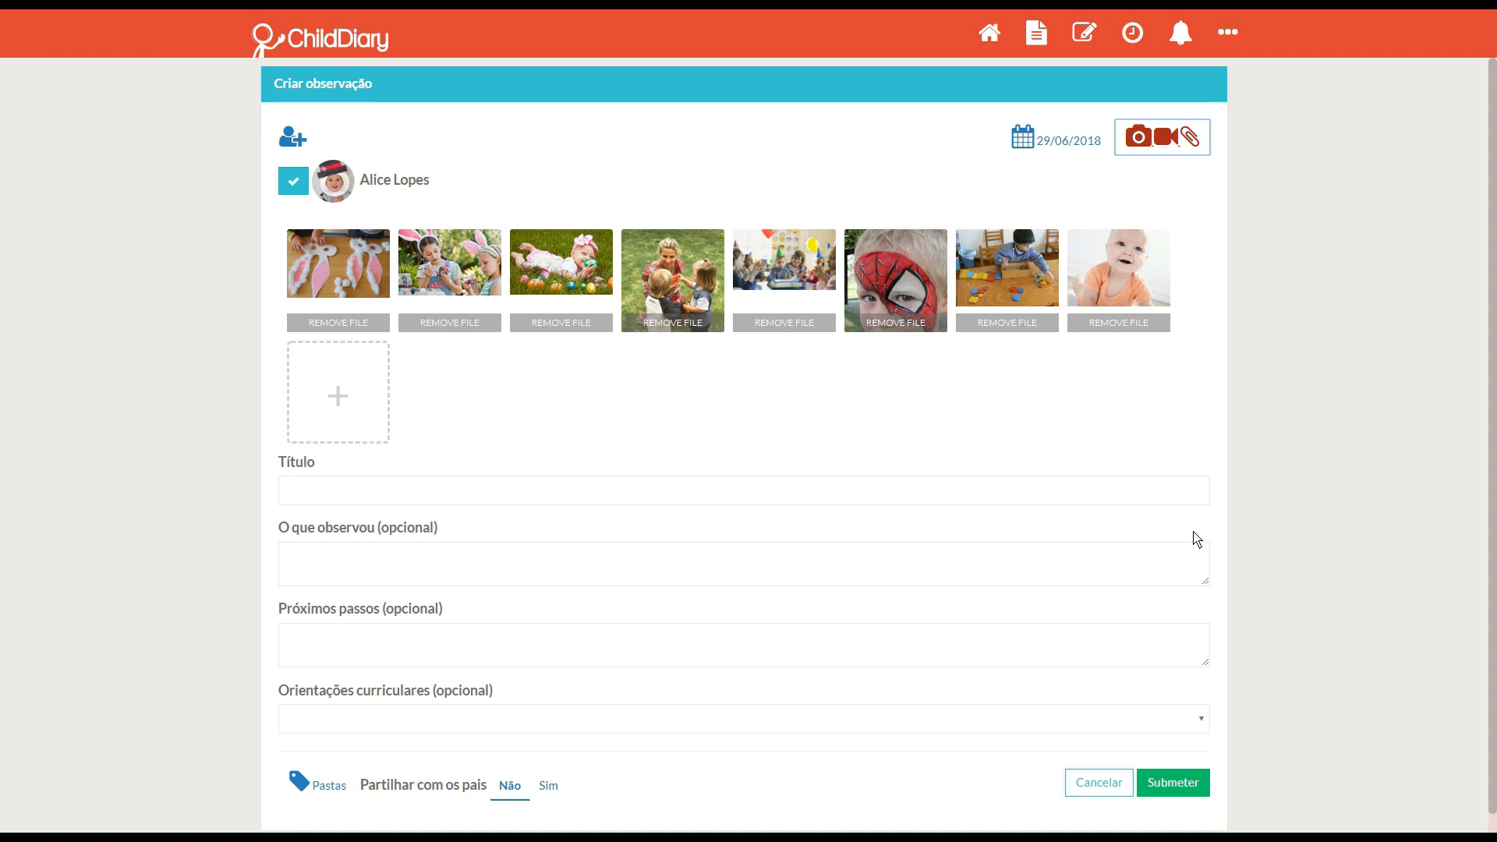
Title the observation "Visita ao museu" and write the child's first name plus "hoje aquando da nossa visita ao Museu de Arte Contemporânea..." as what was observed.
left_click(634, 496)
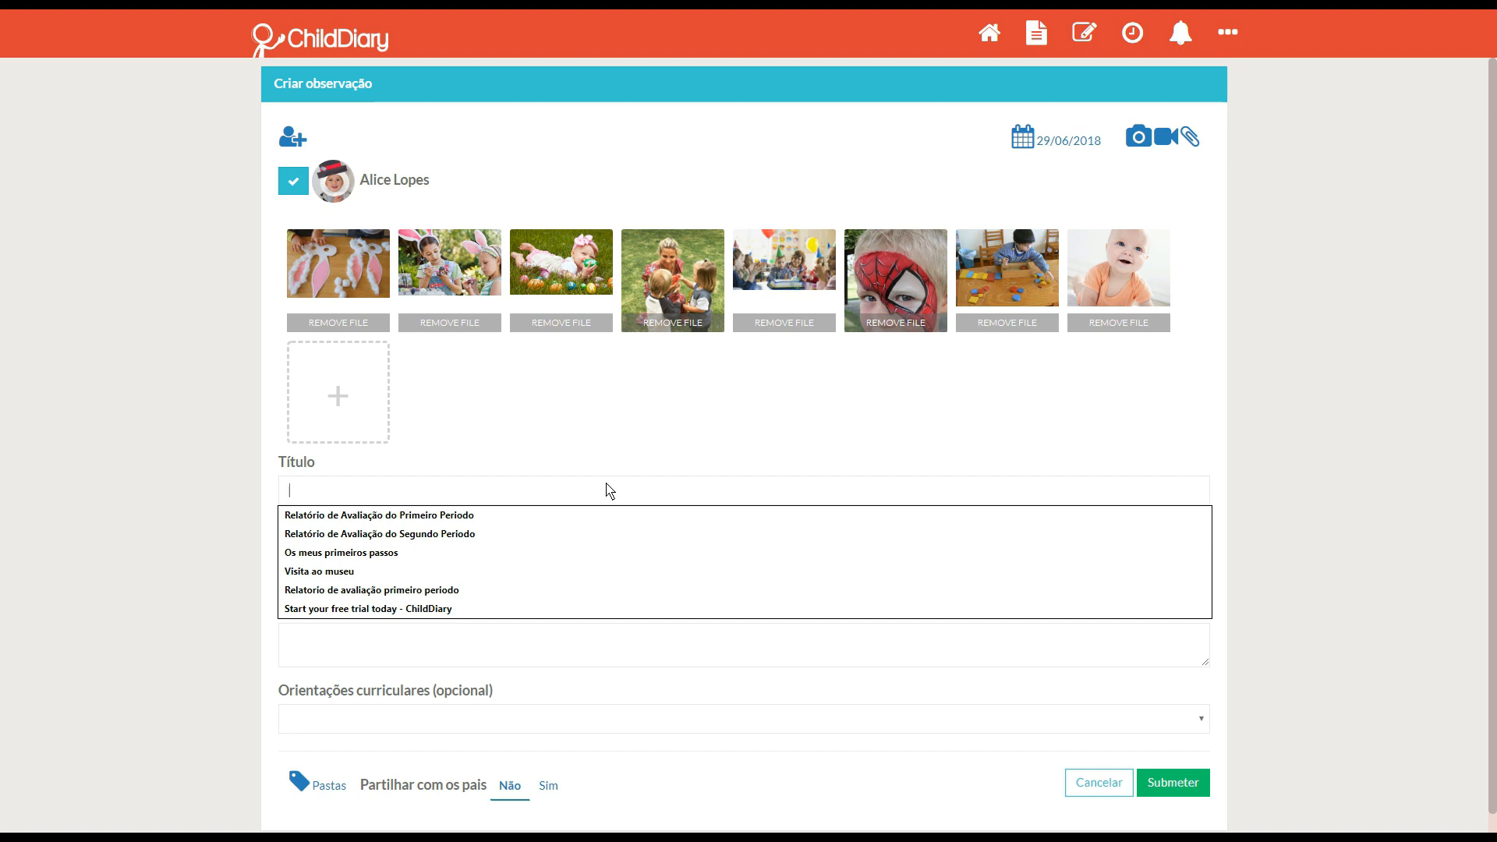
left_click(515, 571)
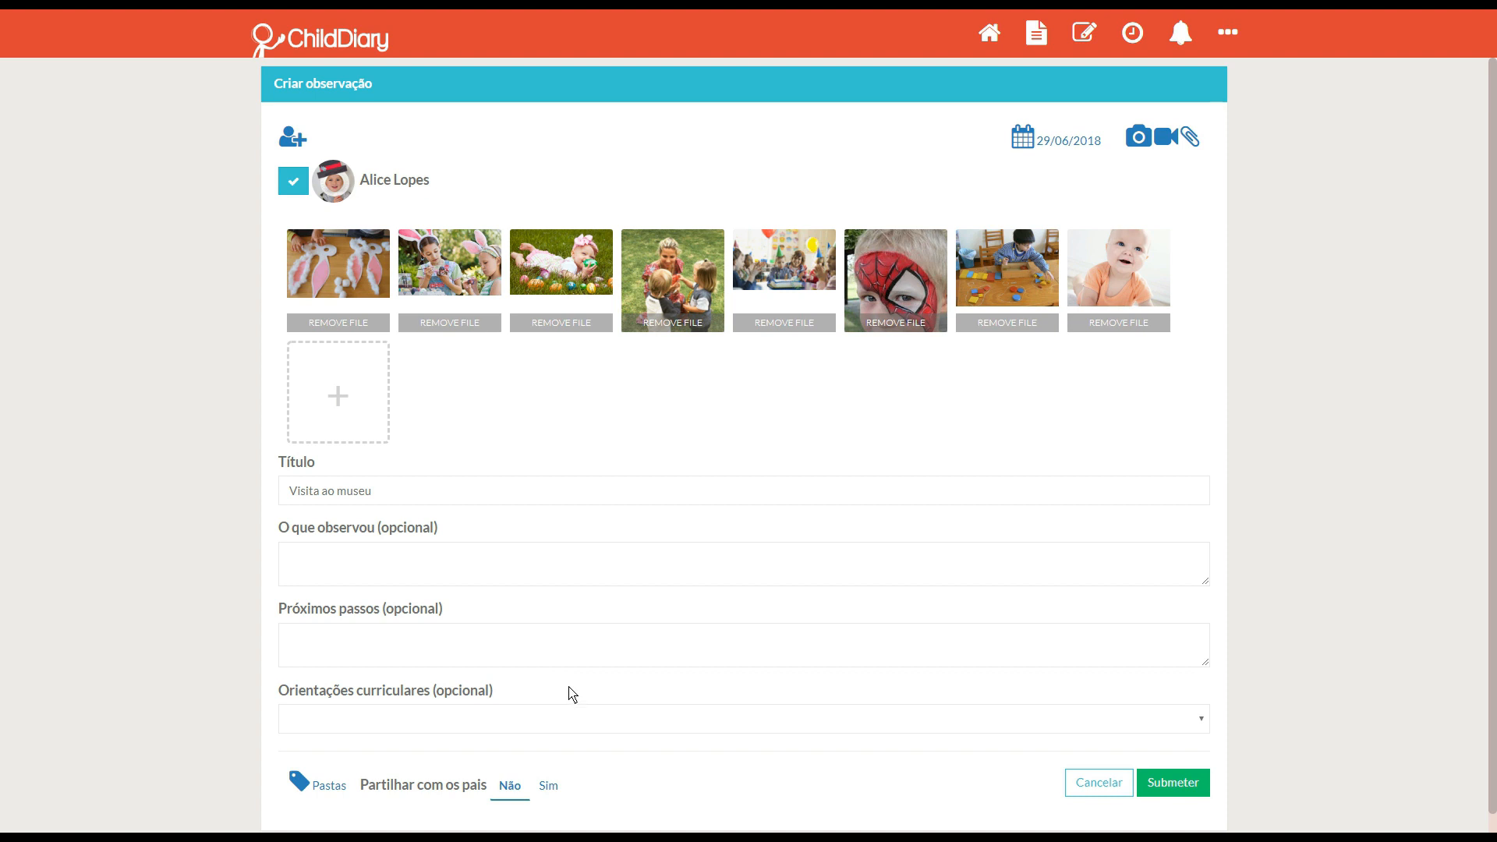
left_click(350, 576)
type("A Alie hoje aquando da nossa visita ao Museu de Arte Contemporânea...")
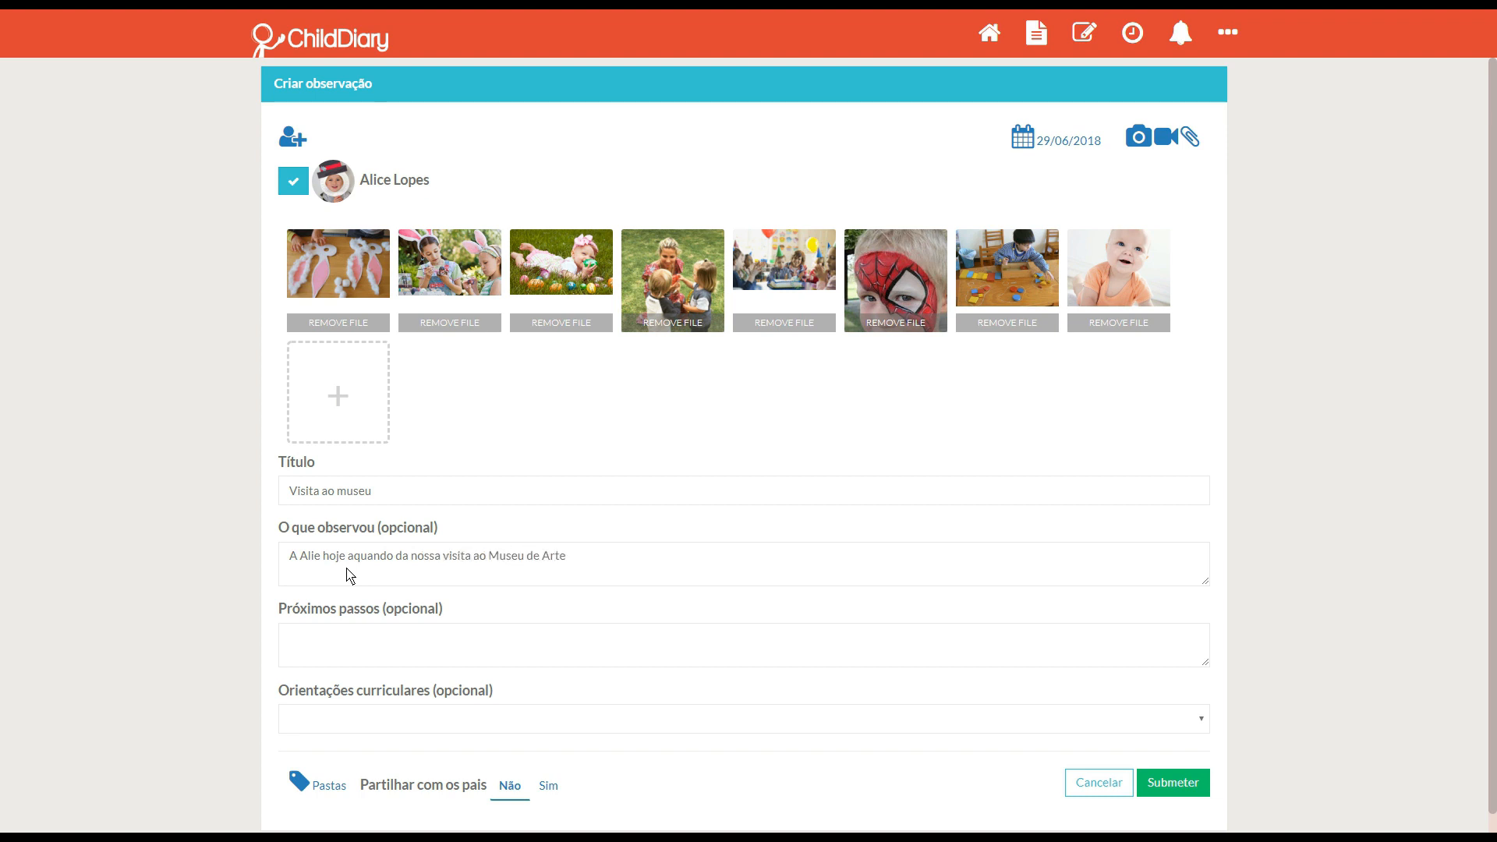
left_click(365, 633)
From PT - OCEPE, Desenvolvimento Pessoal e Social, Consciência de si como aprendente, add the guideline beginning "Revela interesse e gosto por aprender".
left_click(529, 721)
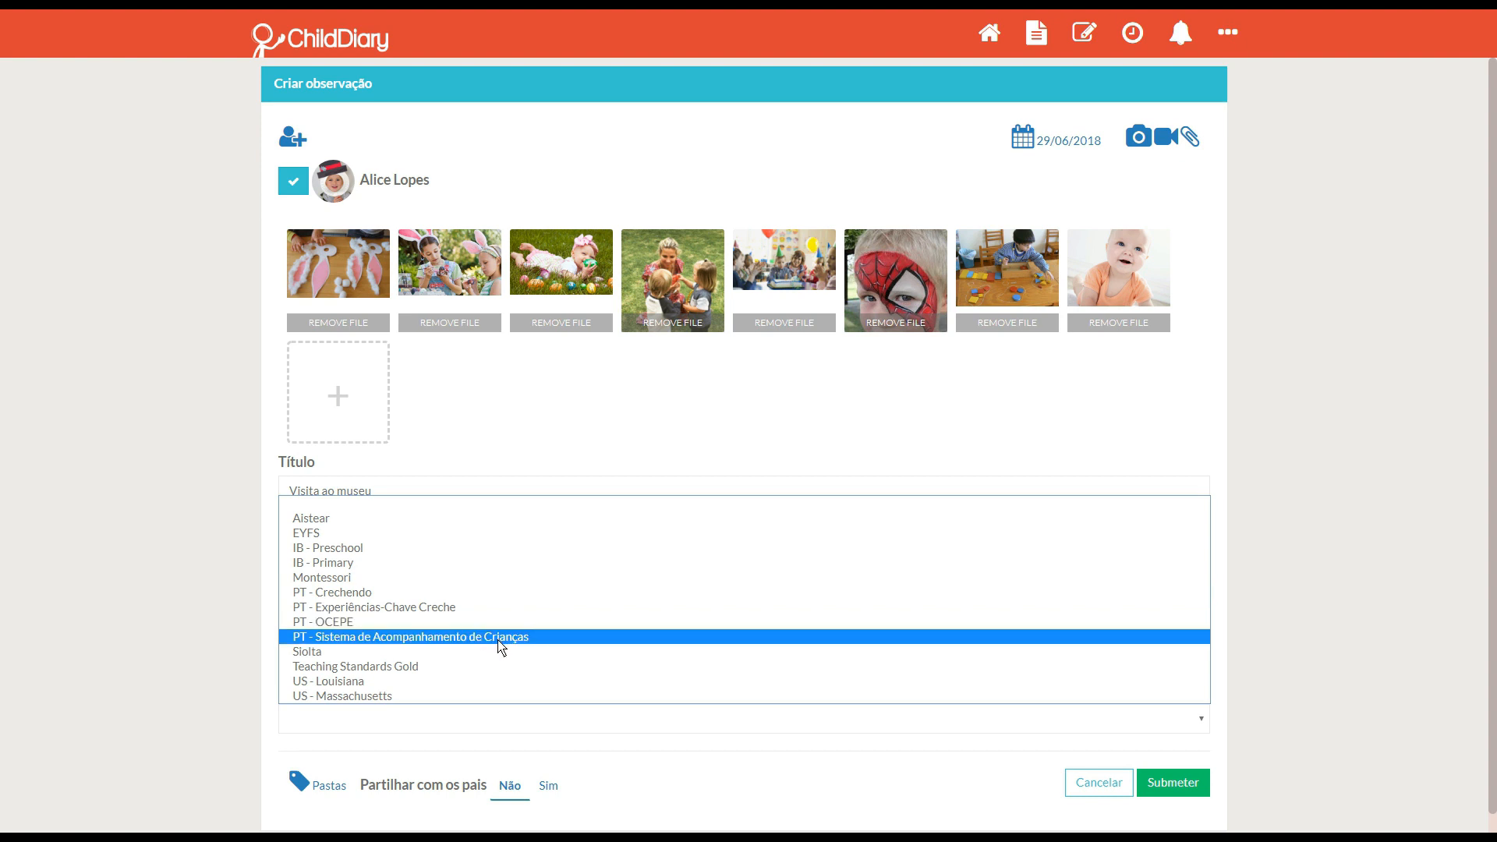
left_click(390, 621)
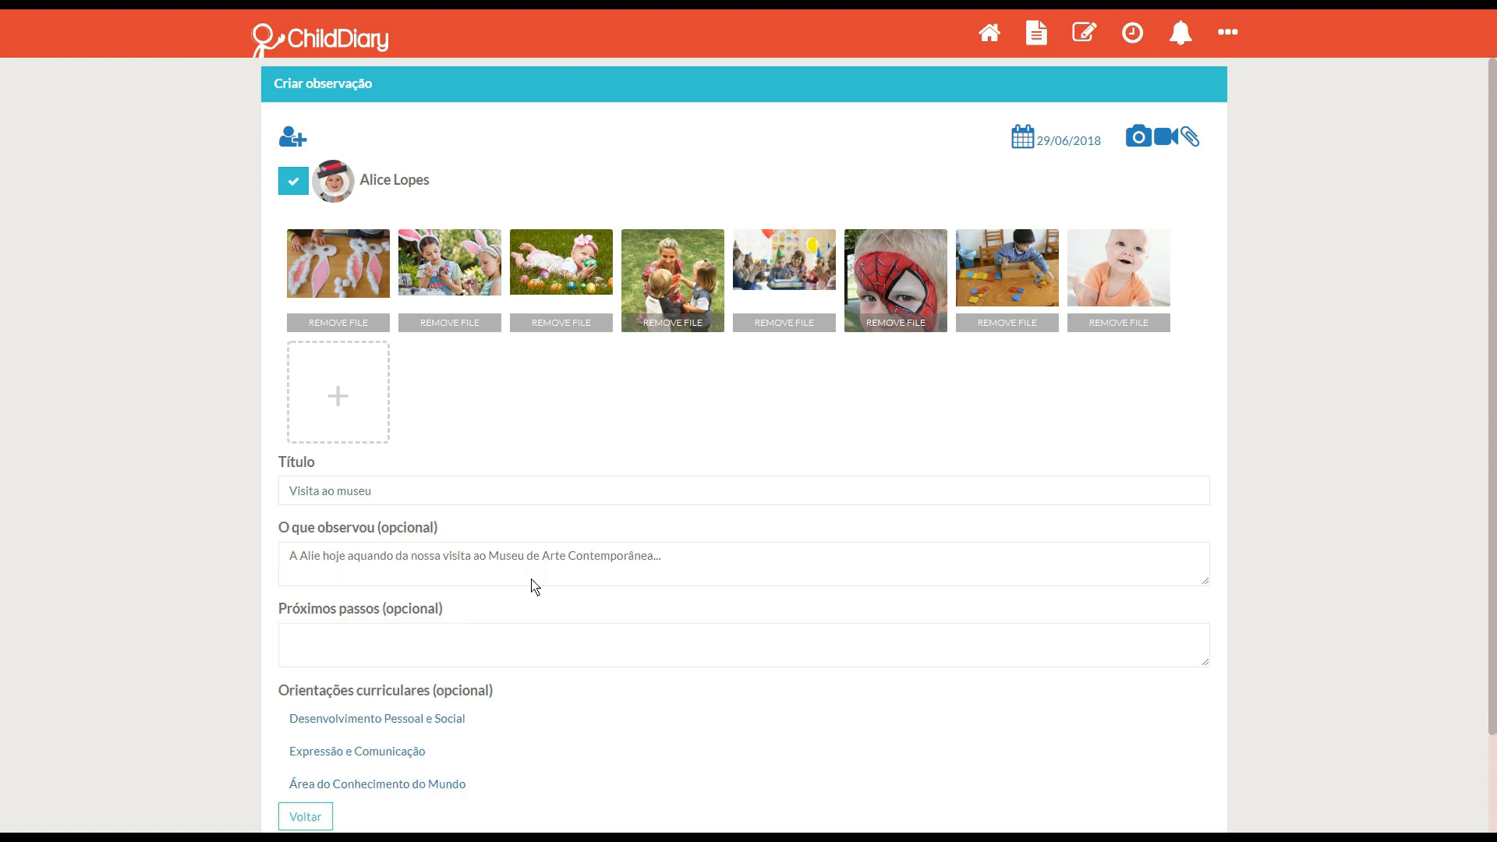
scroll(534, 587, "down", 2)
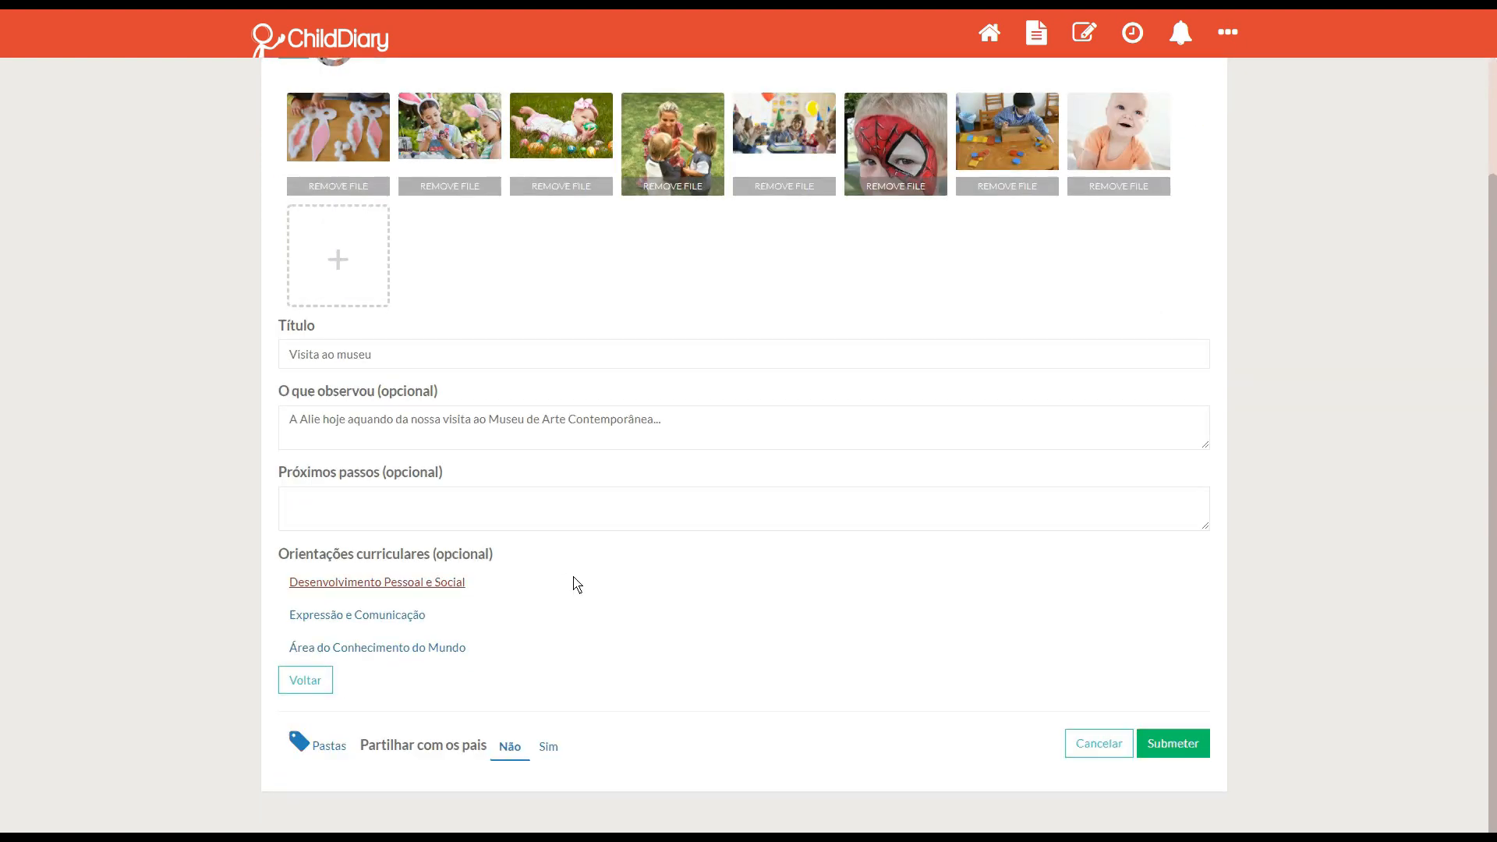
left_click(428, 584)
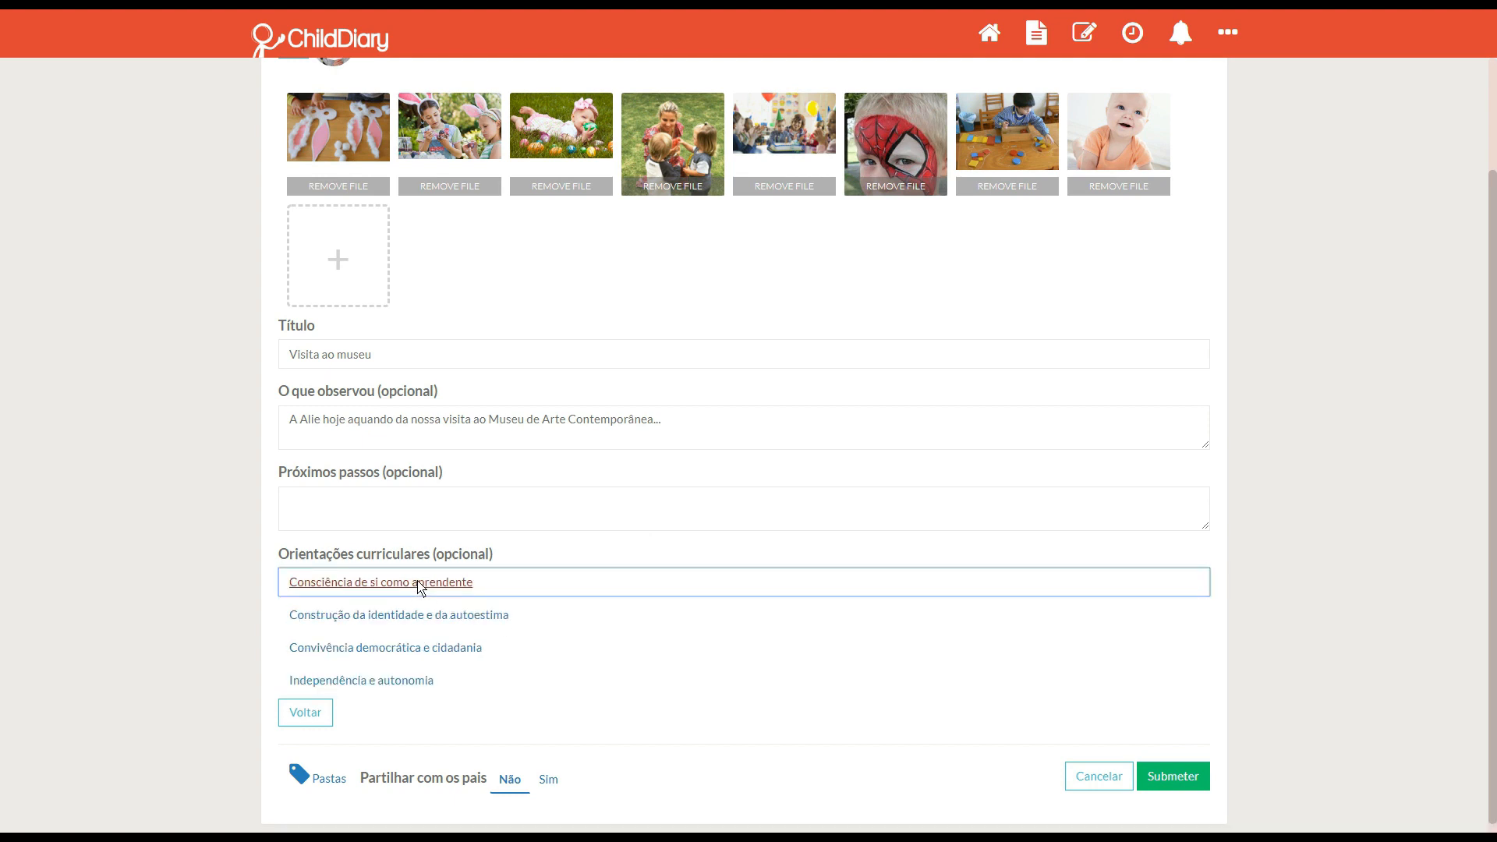
left_click(420, 587)
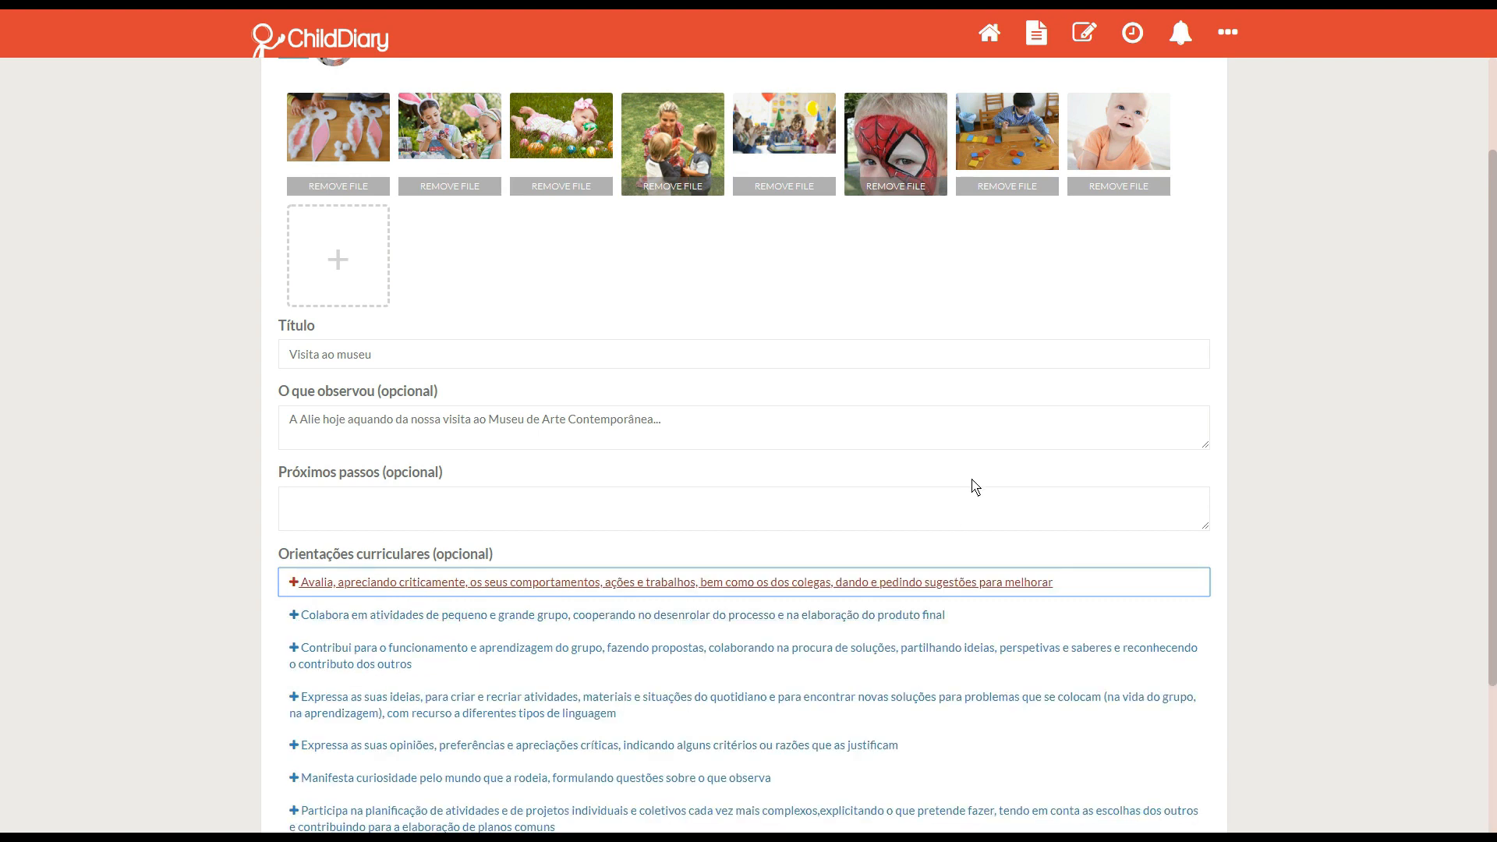
scroll(969, 488, "down", 3)
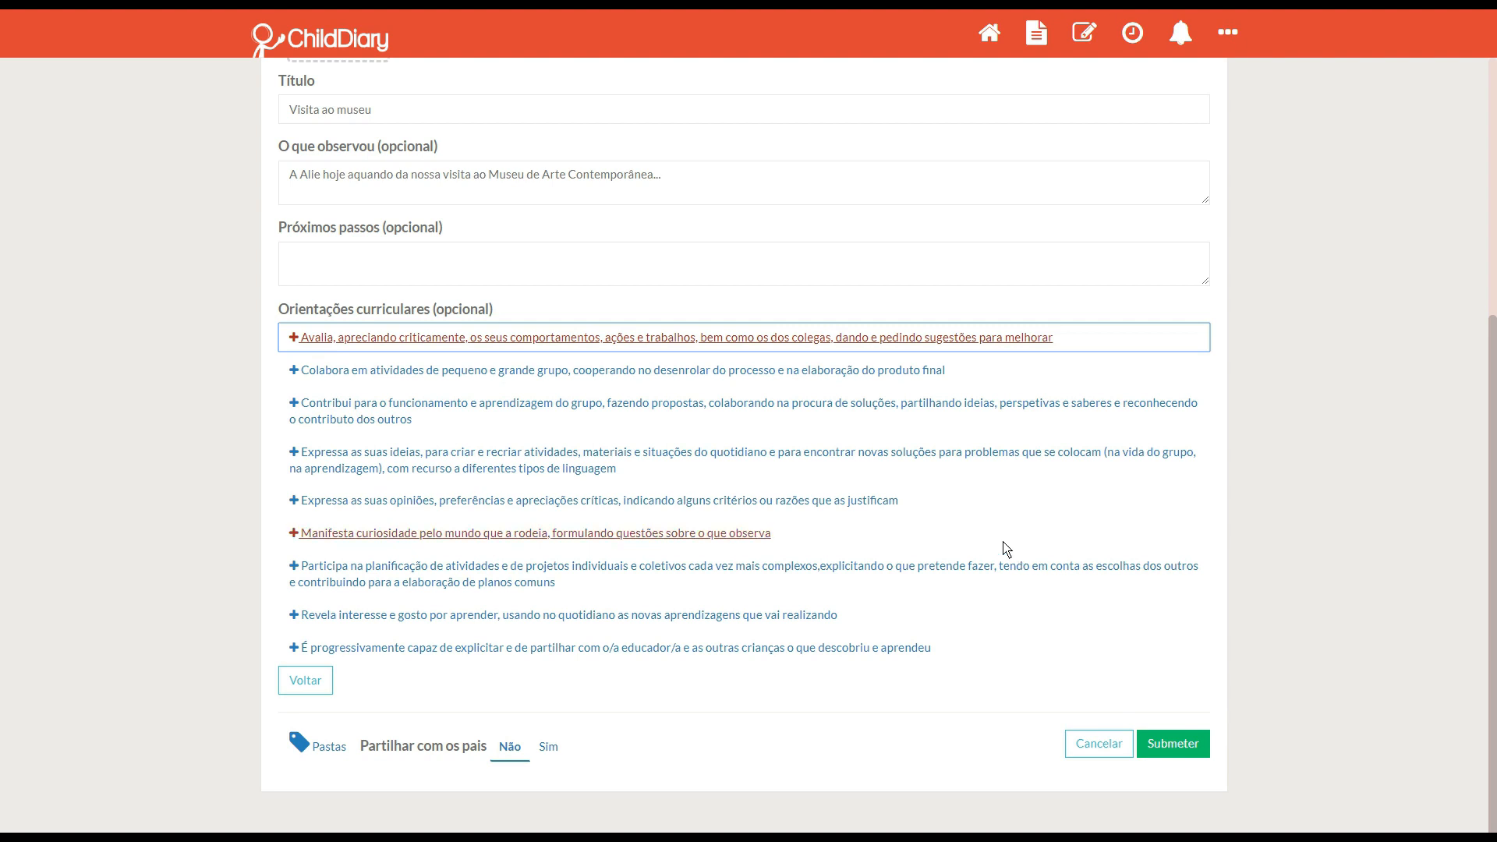
left_click(743, 622)
From Convivência democrática e cidadania, add the curriculum guideline beginning "Reconhece a importância do património natural", and return to the list of areas.
left_click(310, 656)
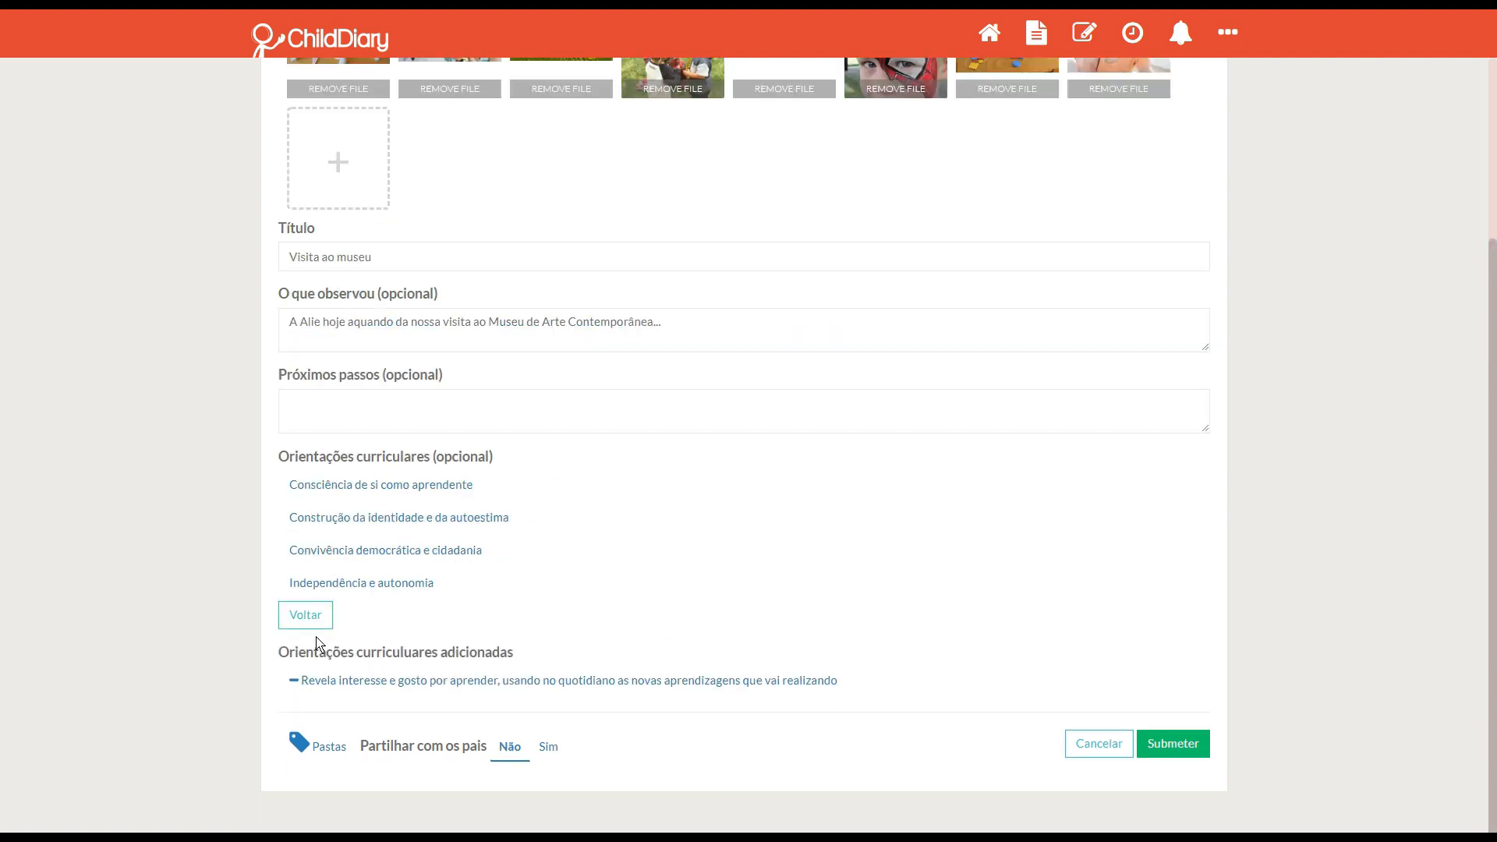
left_click(389, 553)
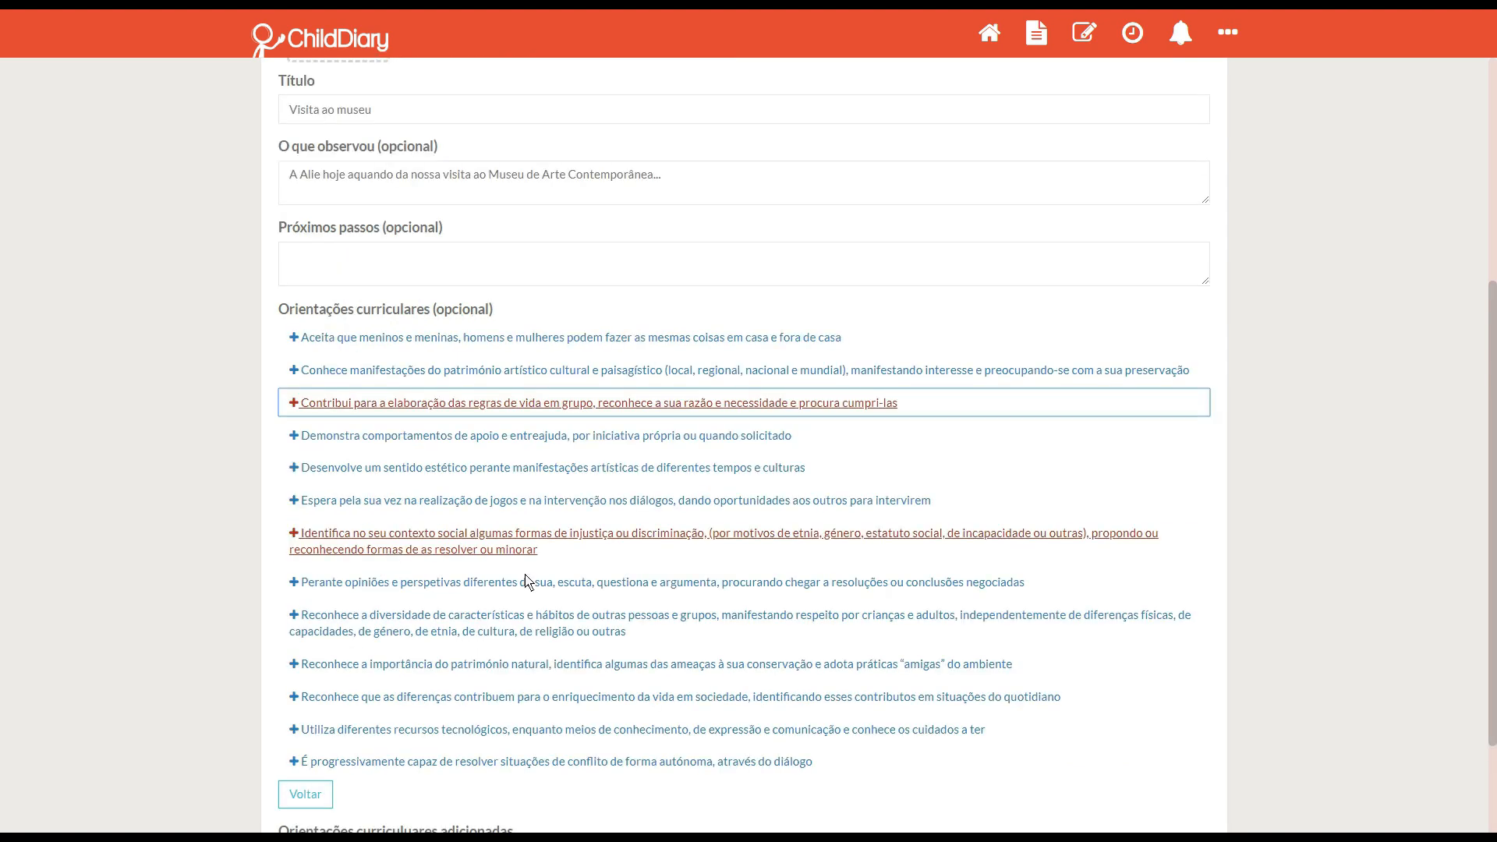
scroll(524, 581, "down", 2)
left_click(569, 508)
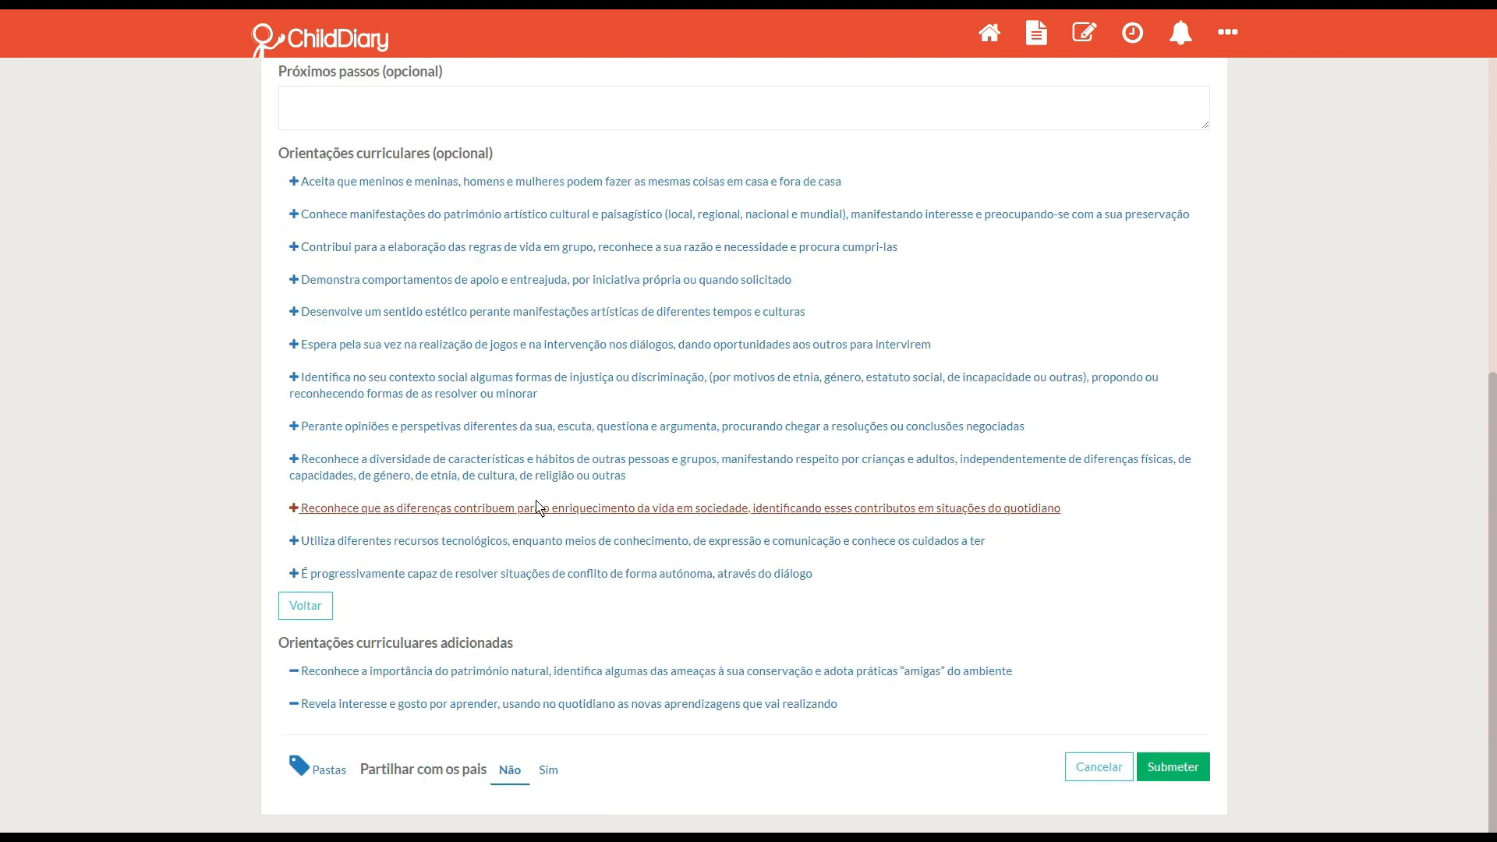
left_click(304, 611)
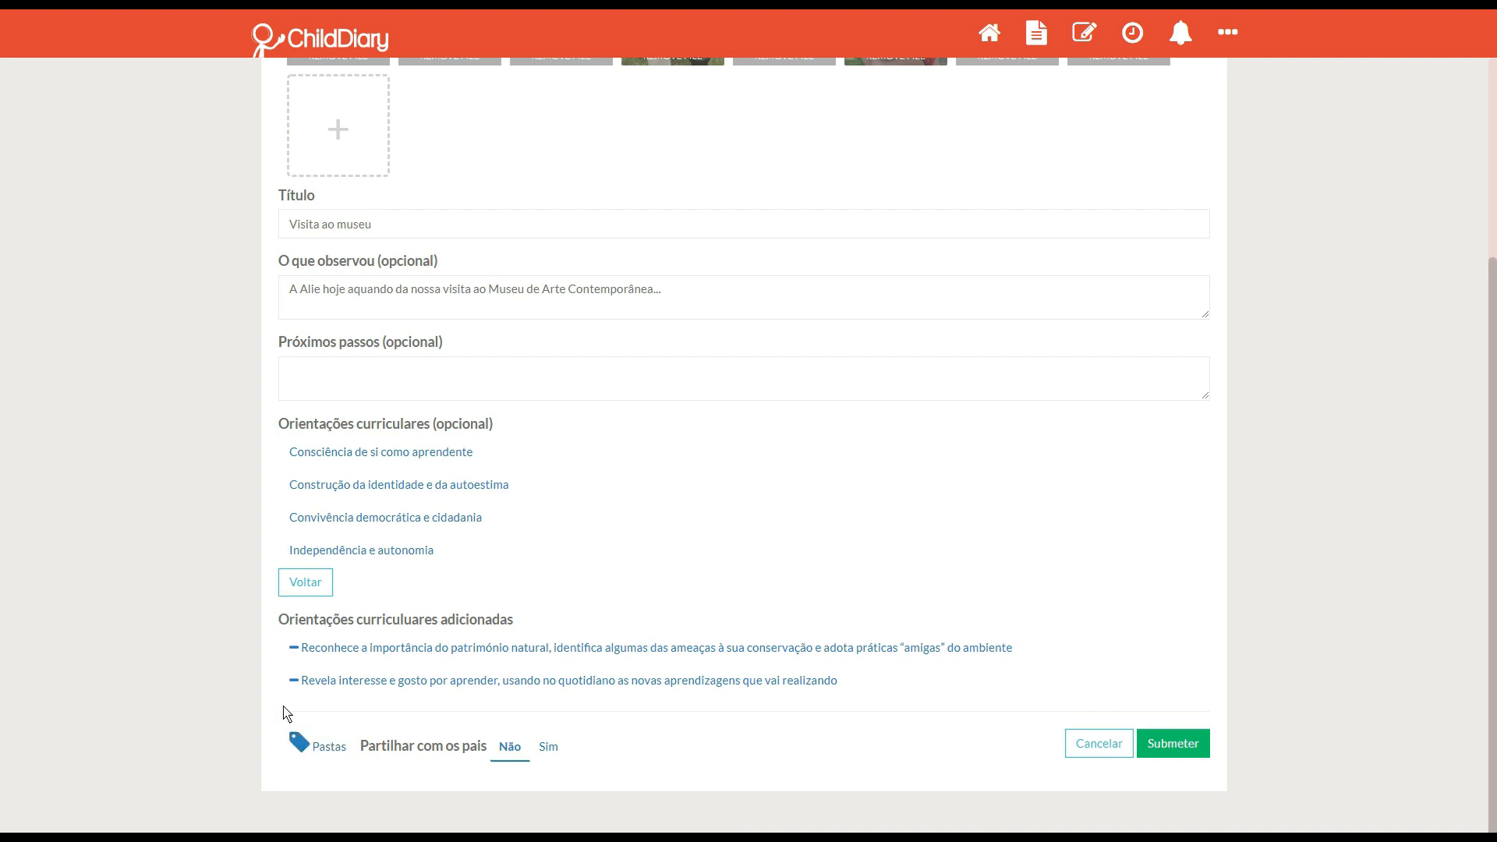
Assign the observation to the folder "portfólio" and to a newly created folder named "passeios".
left_click(321, 748)
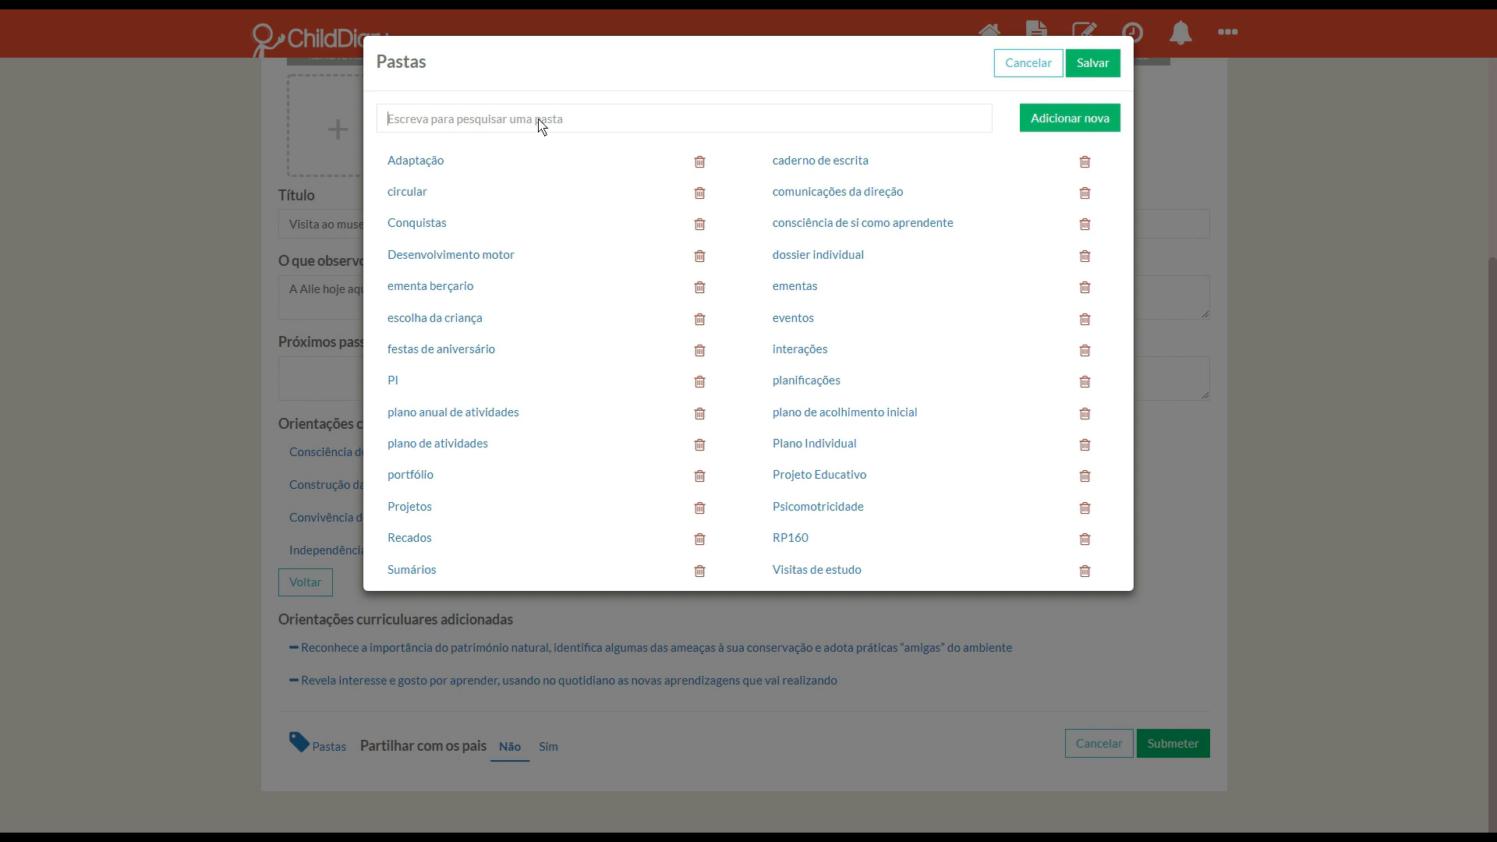
type("por")
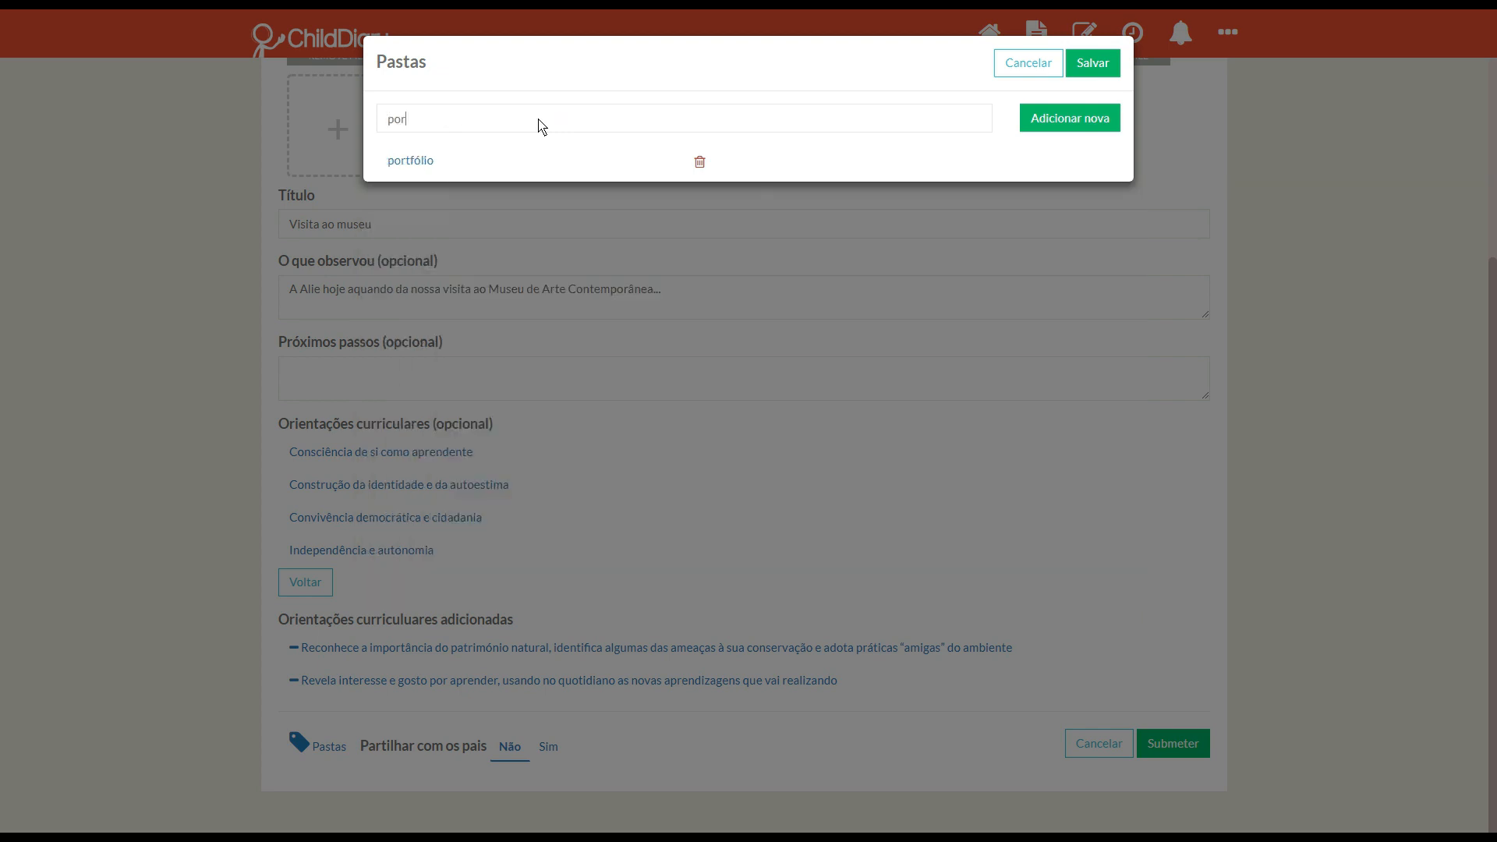
left_click(430, 163)
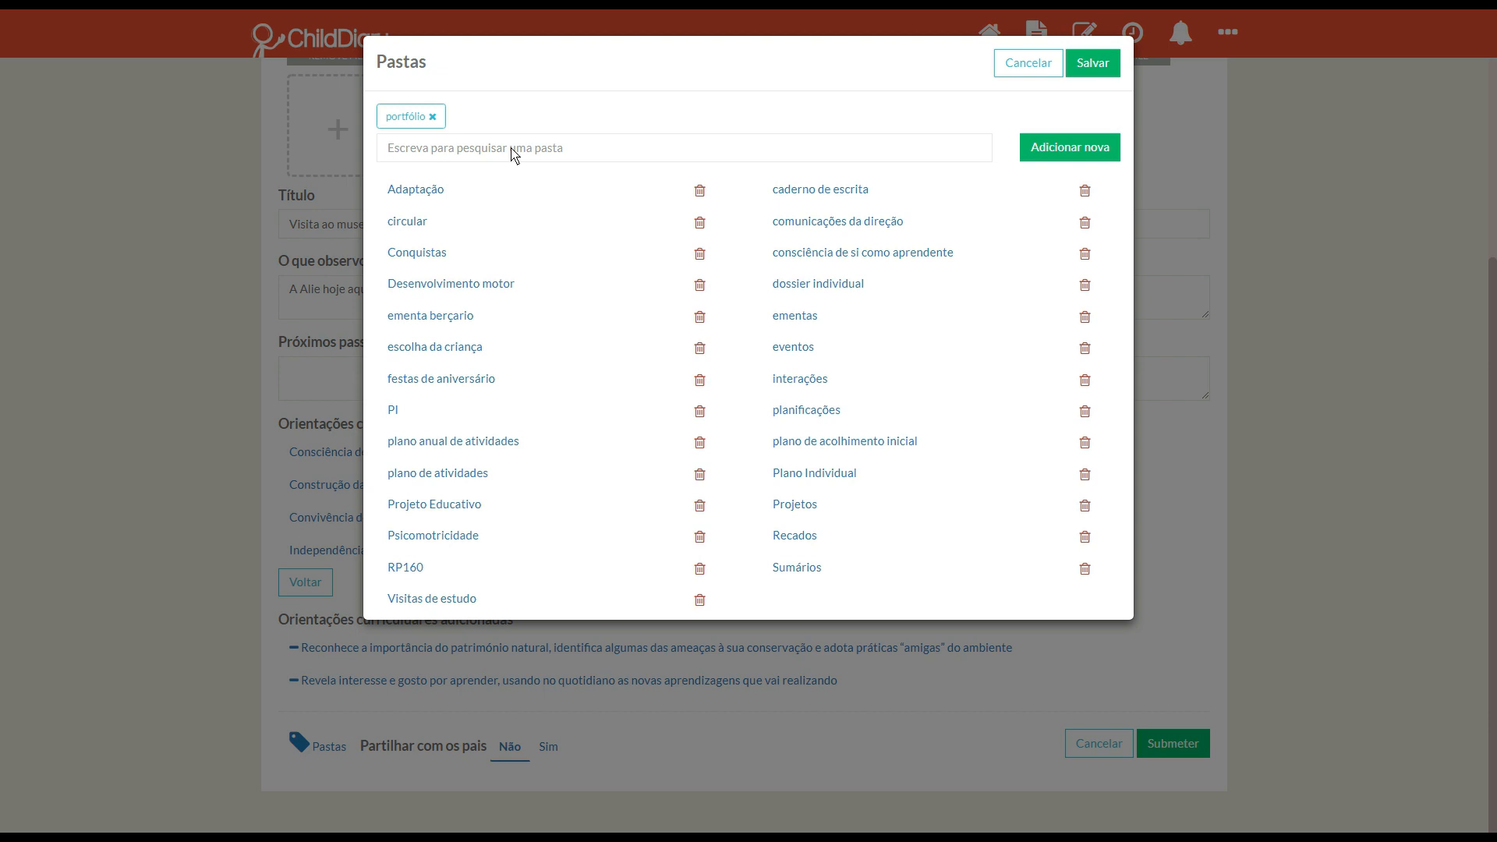
type("passeios")
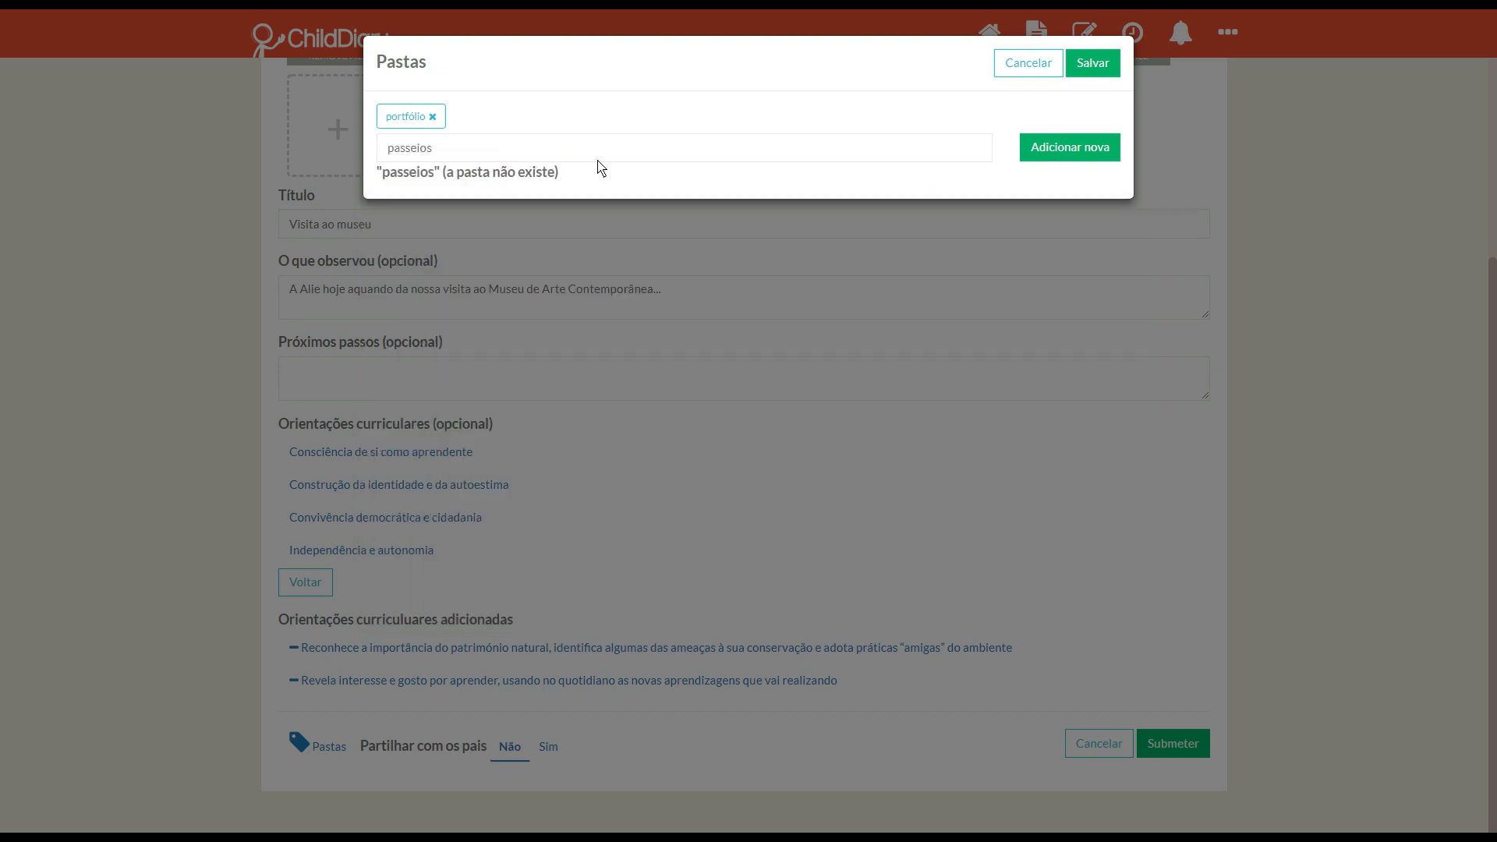
left_click(1064, 160)
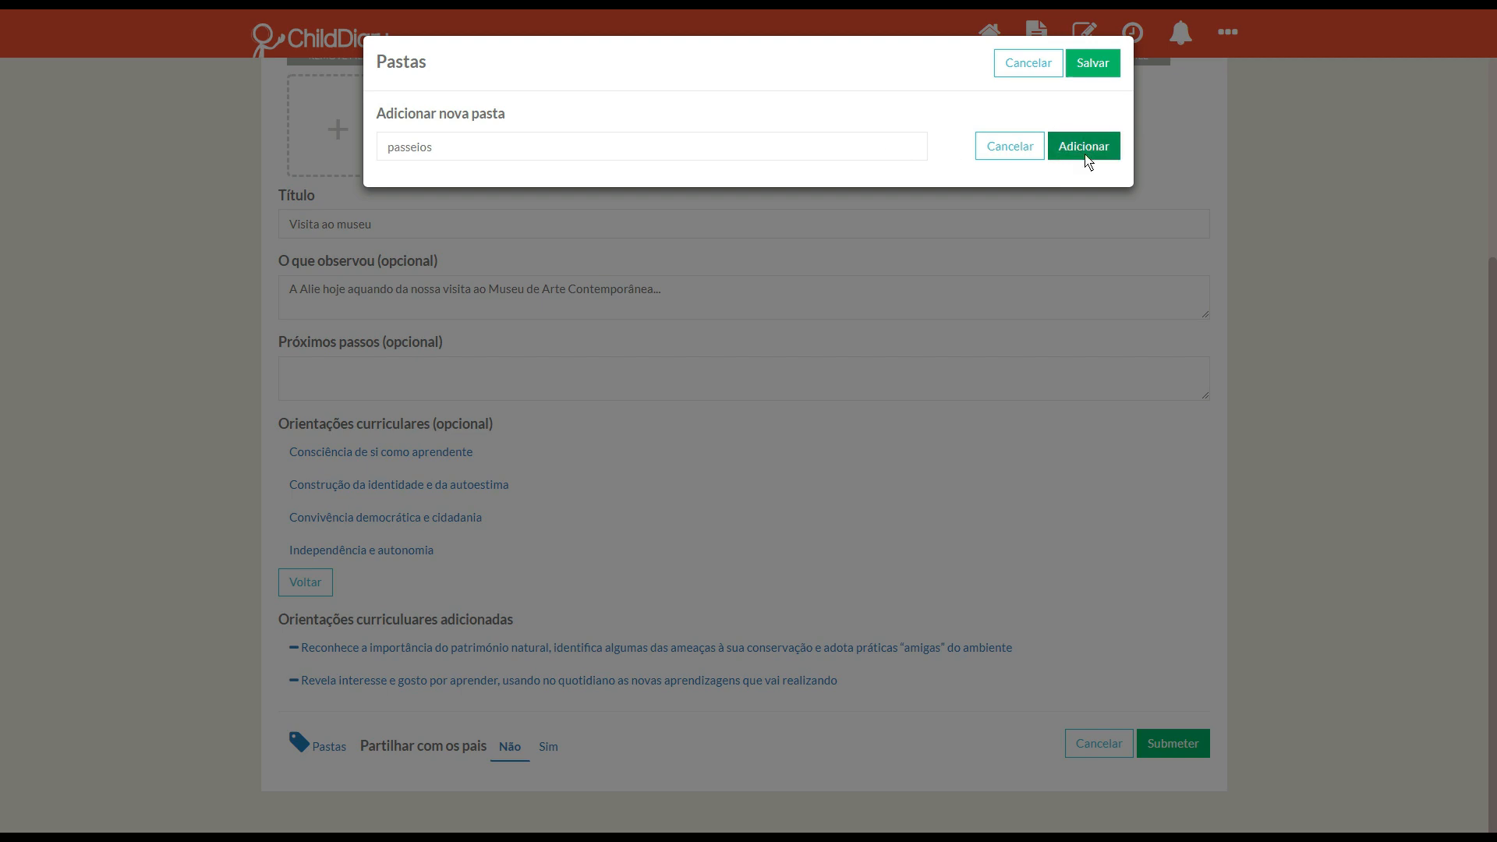
left_click(1093, 153)
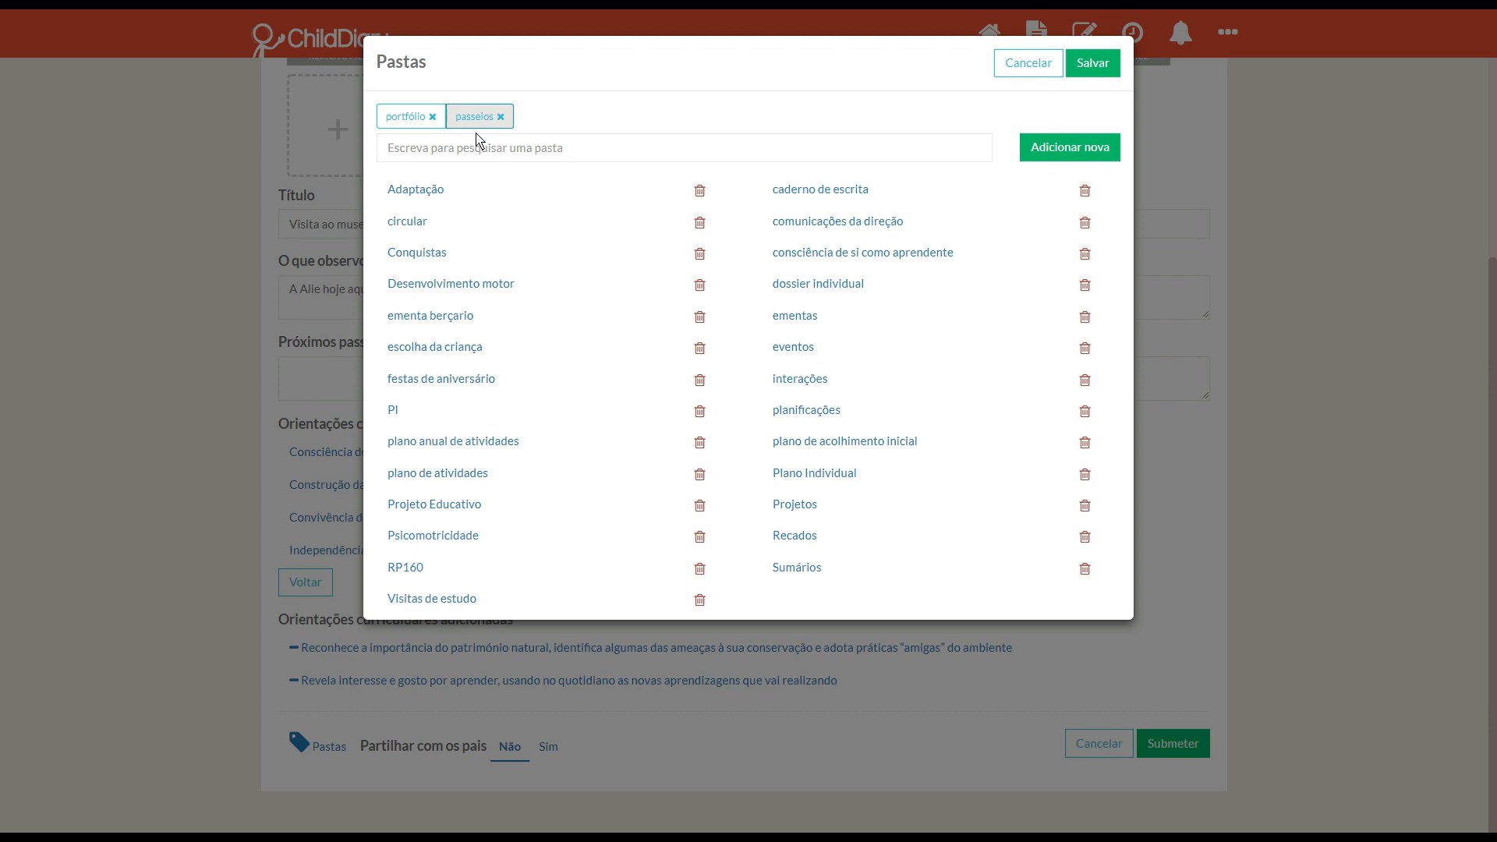
Add the folder "plano anual de atividades", save the folder selection and submit the observation.
type("pla")
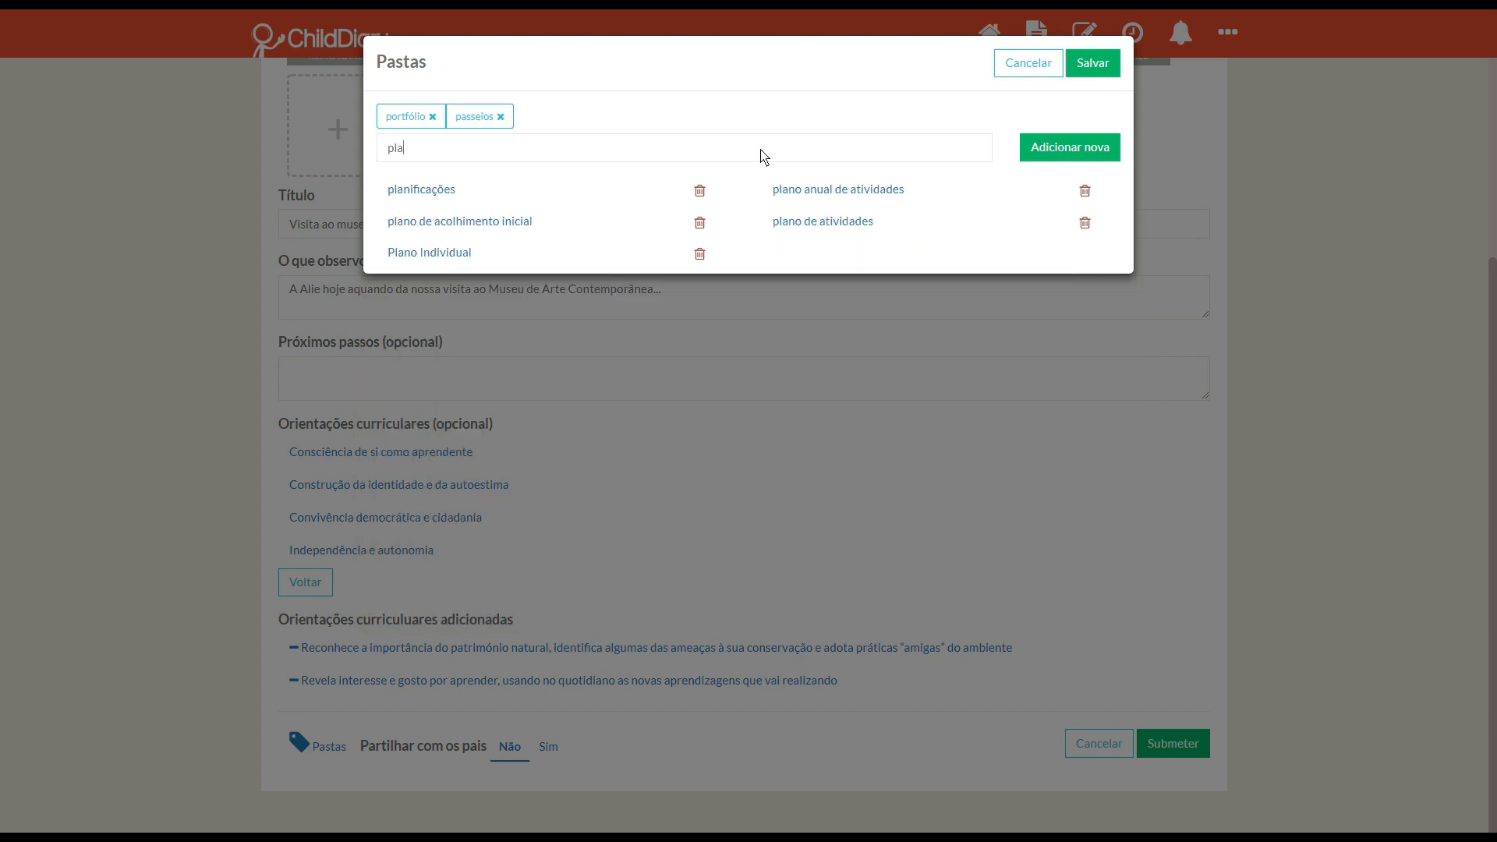
left_click(834, 194)
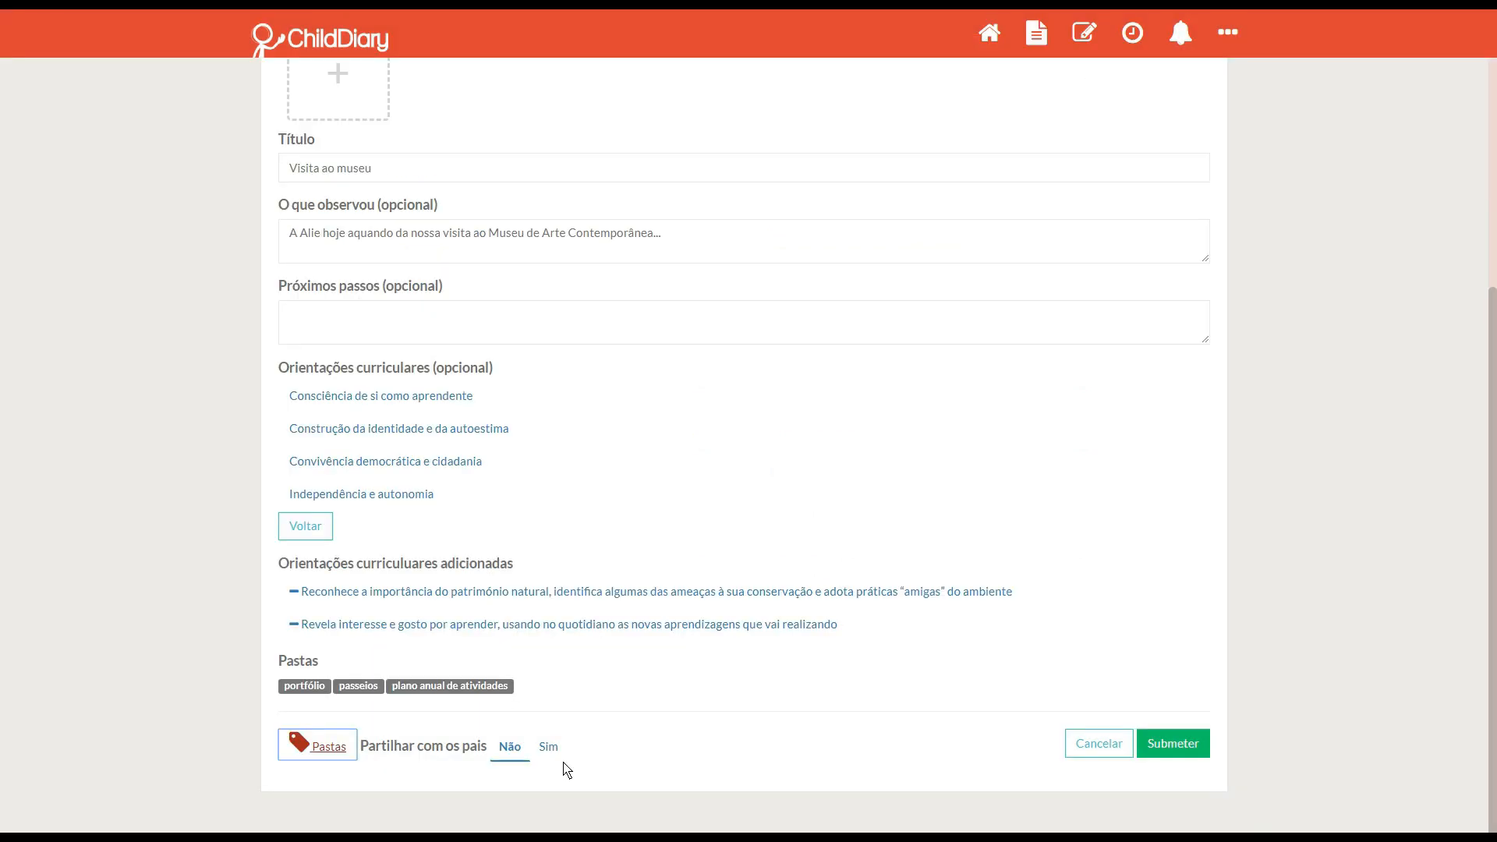
left_click(1094, 71)
left_click(1191, 740)
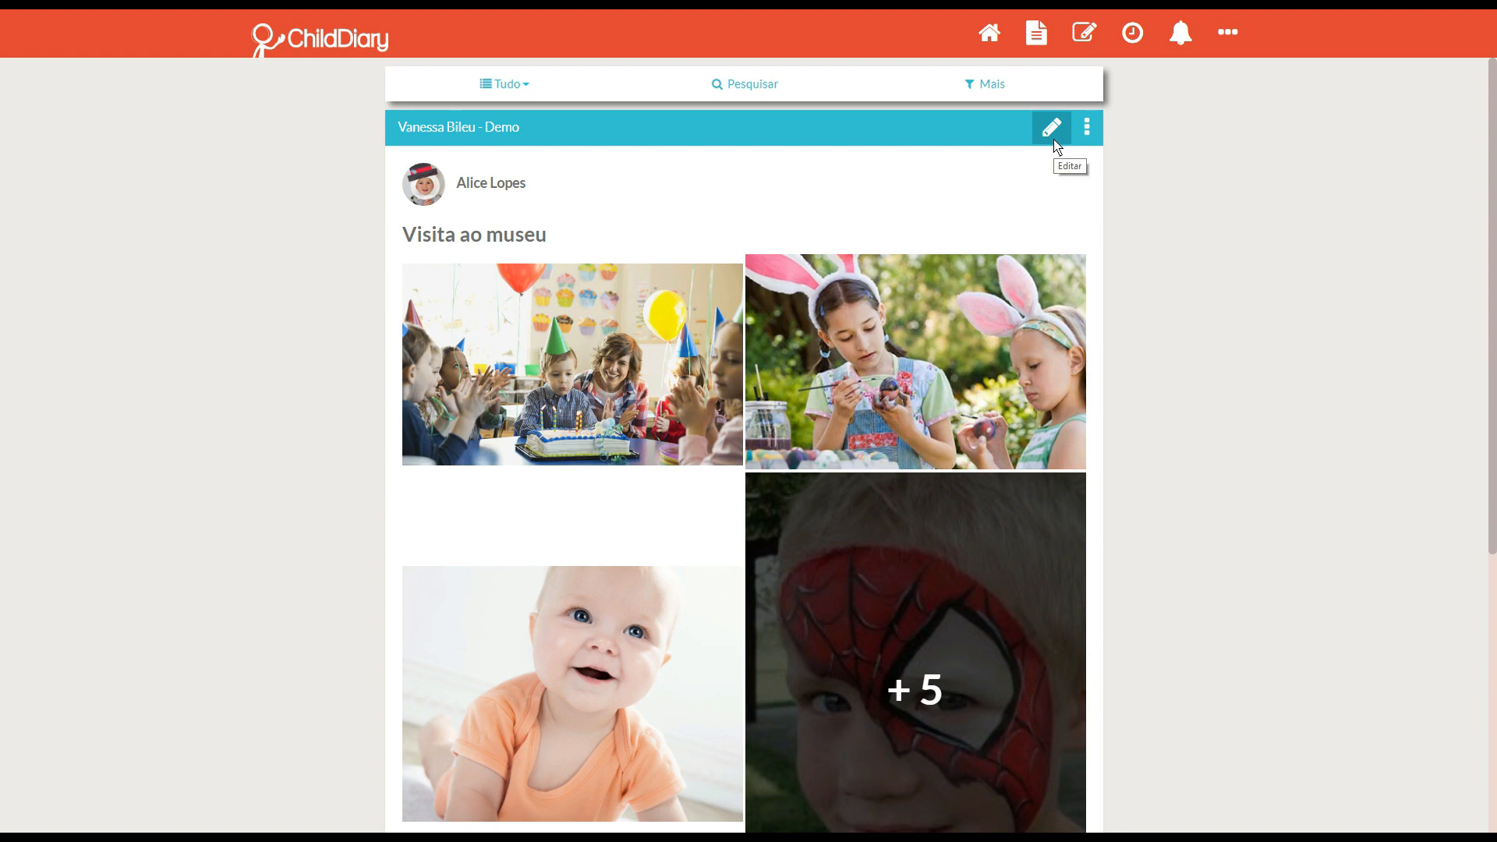
Review the submitted observation's photos, observed text, curriculum guidelines, folders and comment area.
scroll(863, 494, "down", 5)
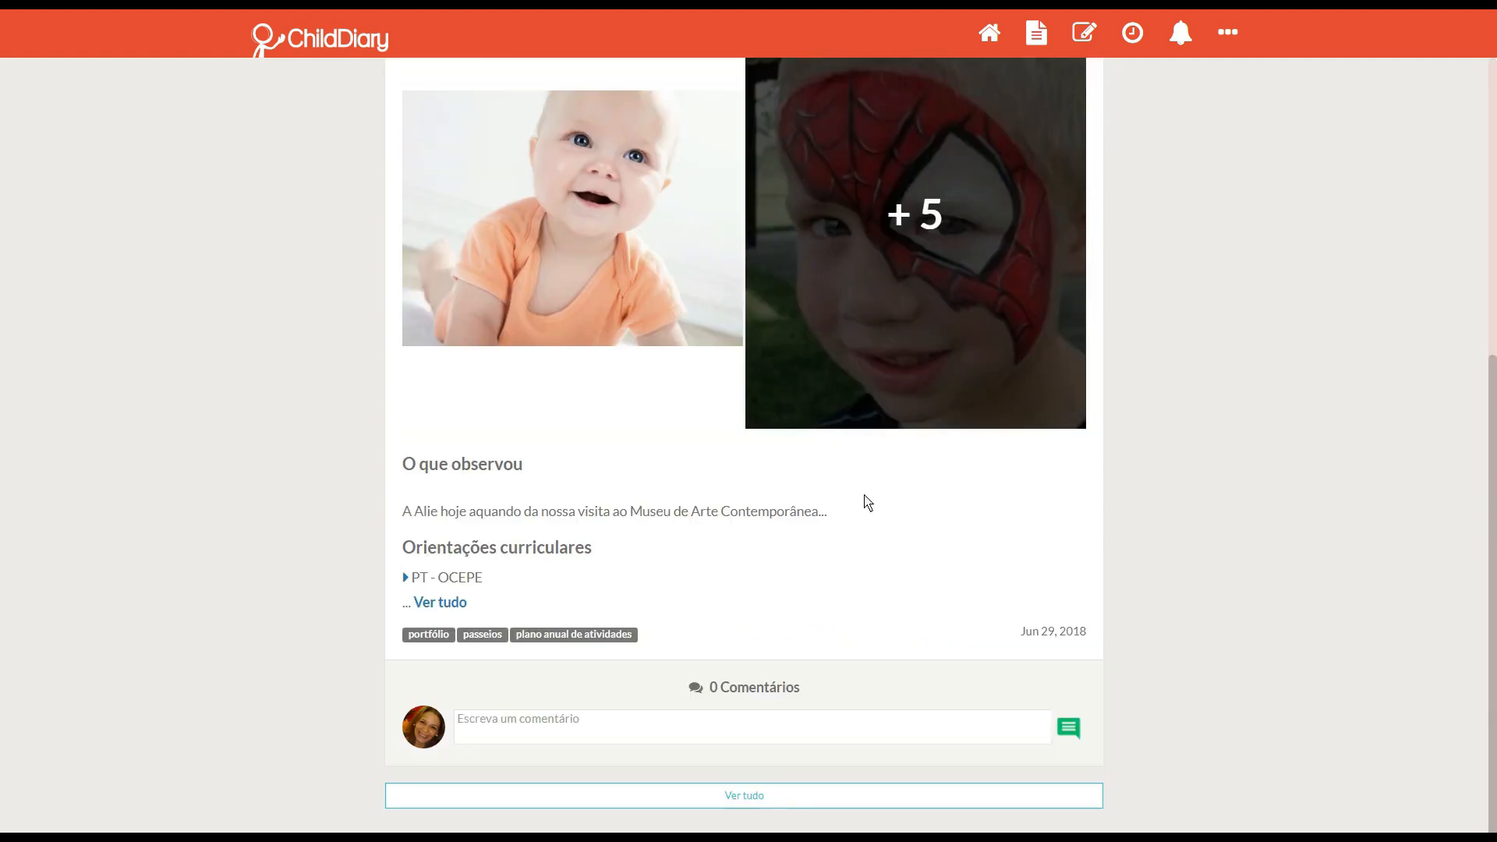
scroll(942, 647, "up", 5)
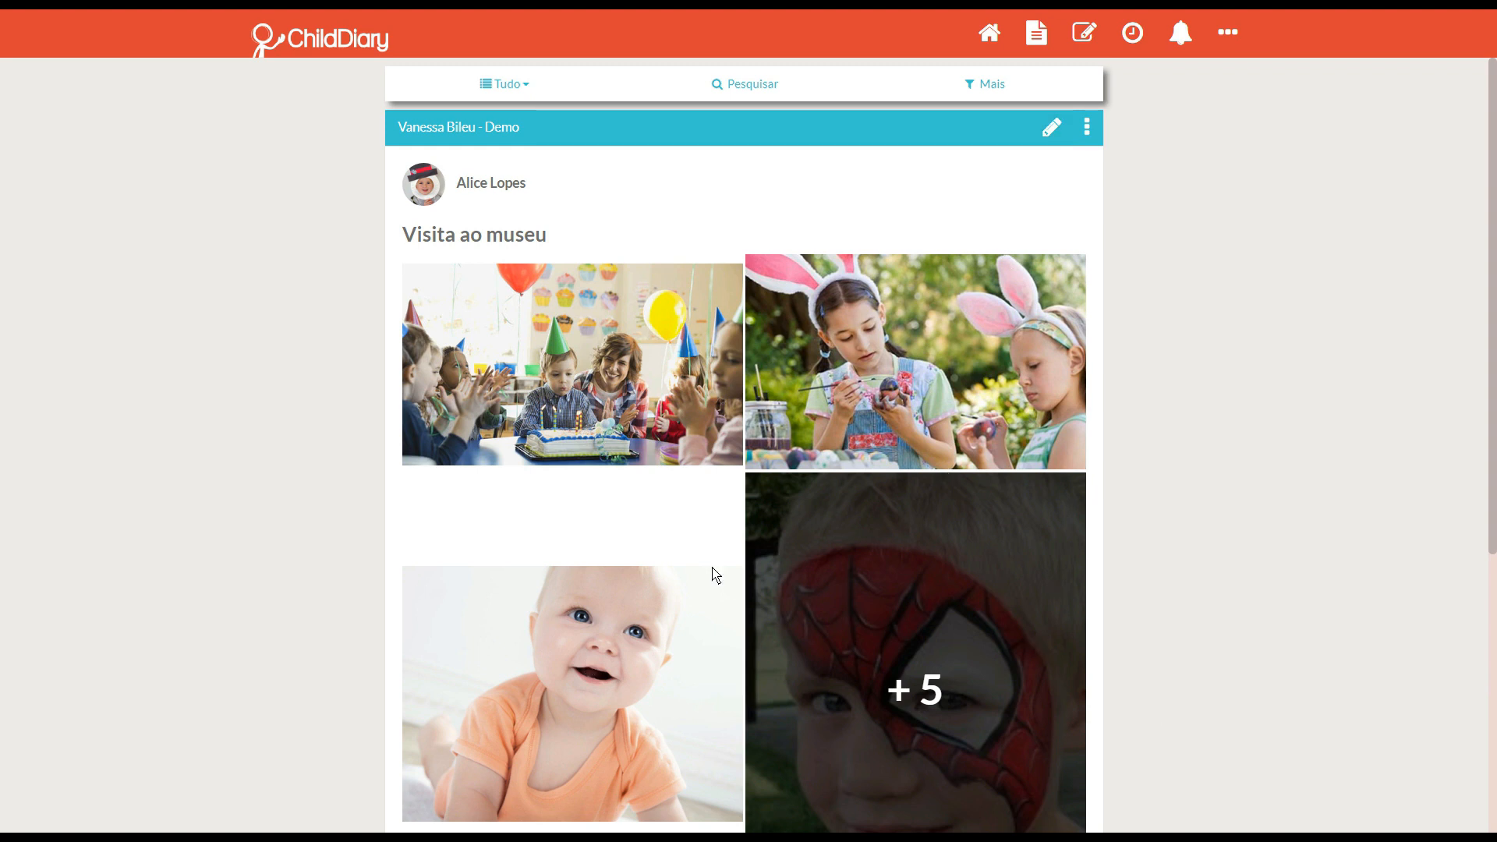
scroll(871, 619, "down", 1)
scroll(870, 612, "down", 3)
scroll(756, 624, "down", 2)
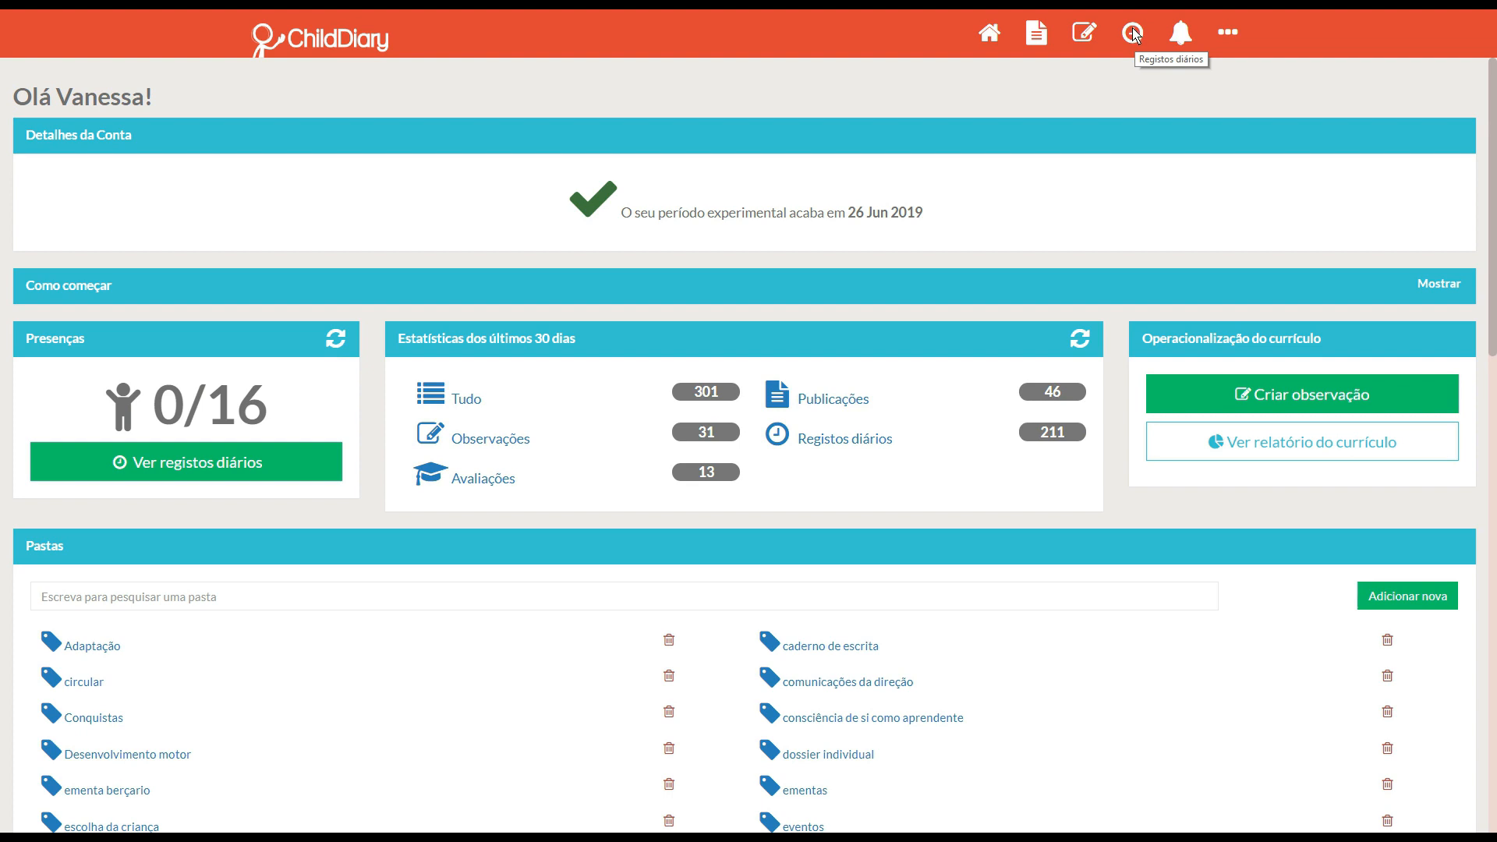
Open the daily records and start an entry record (Registar entrada), accepting the proposed time.
left_click(1133, 34)
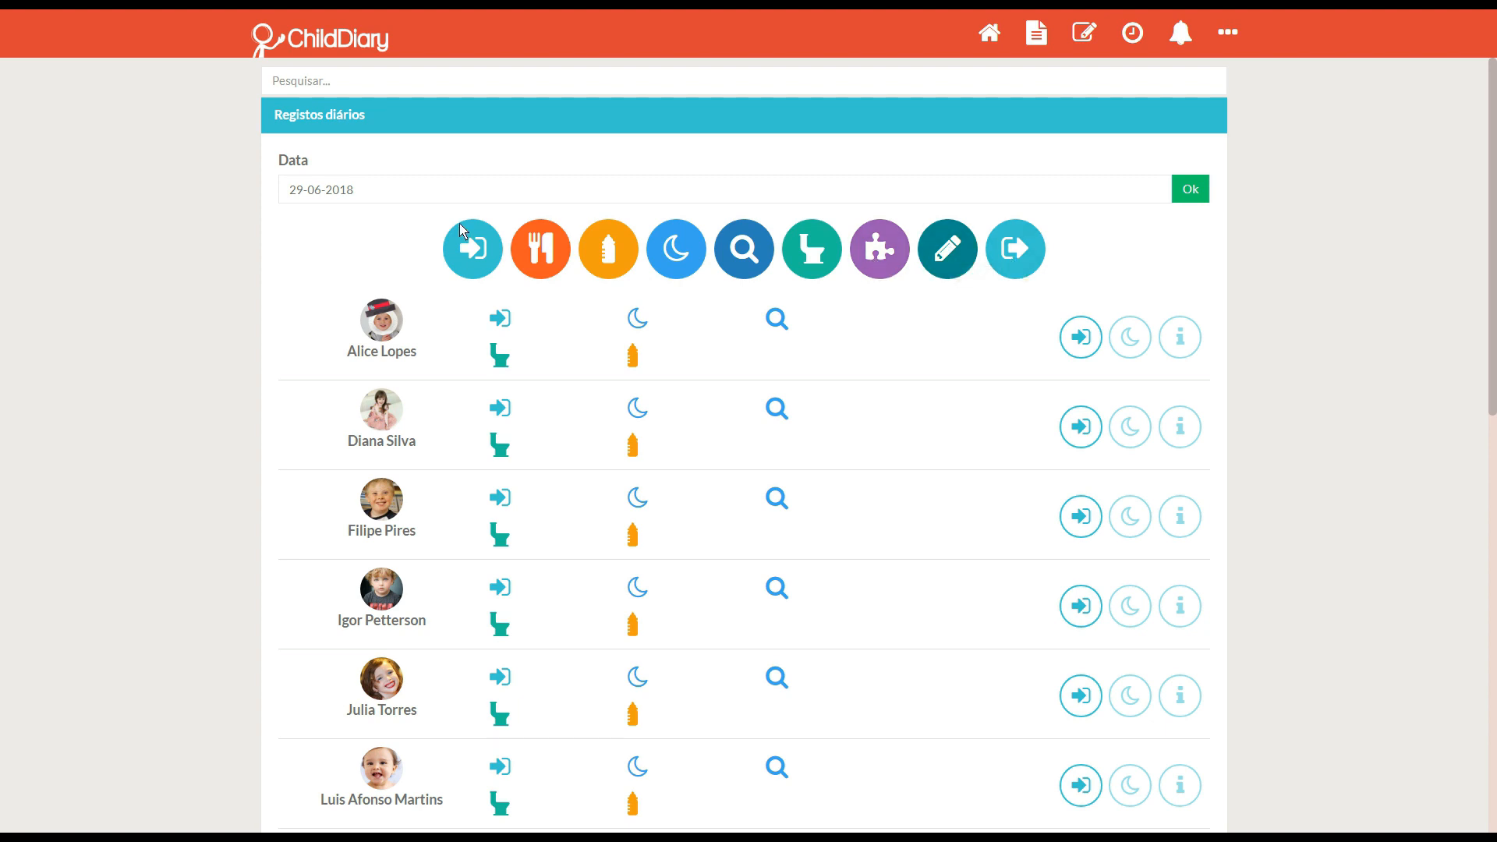
left_click(473, 248)
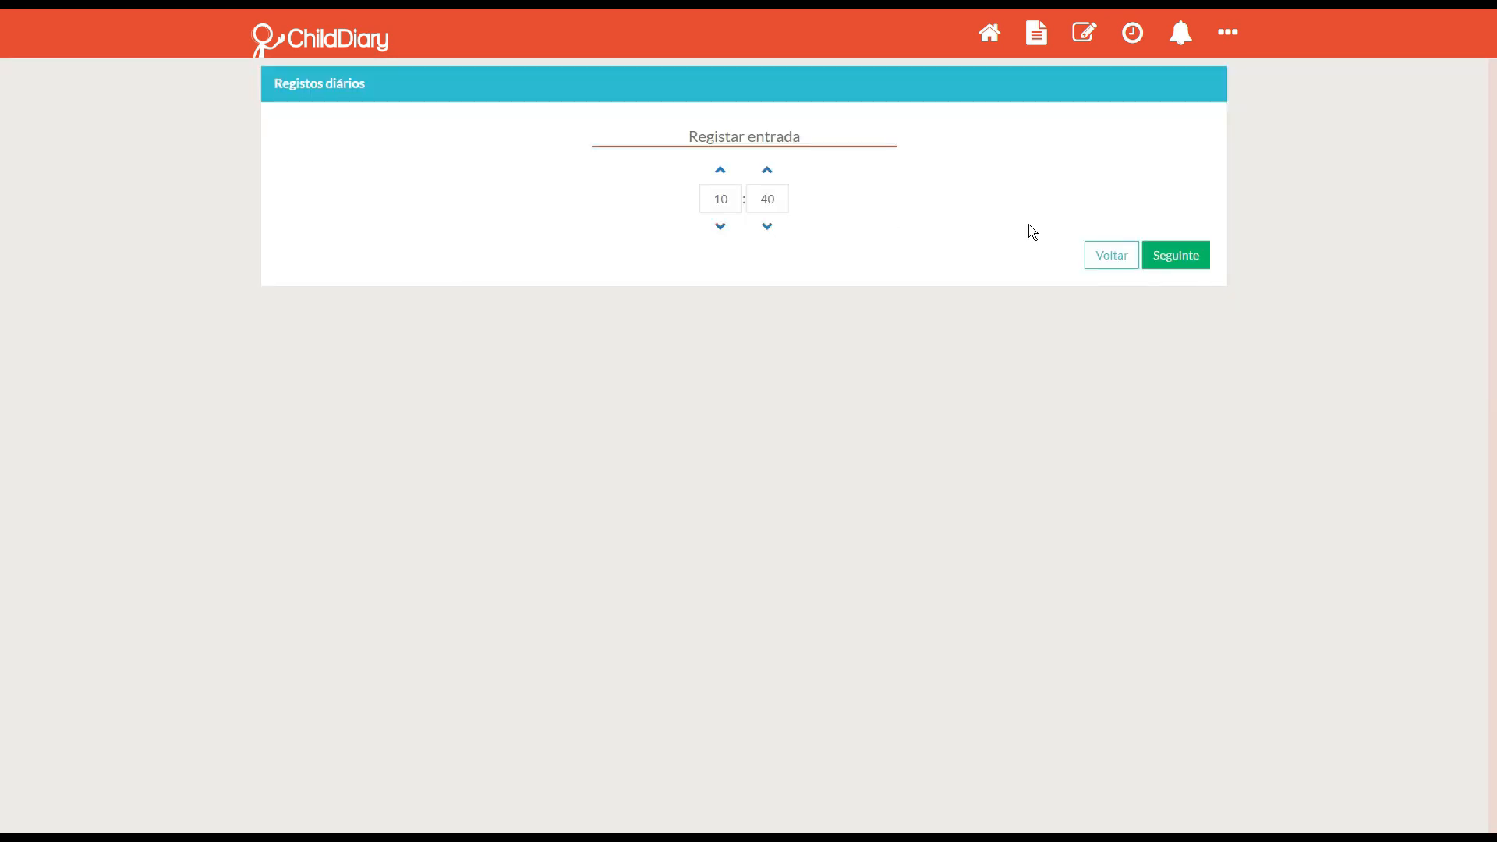
left_click(1162, 254)
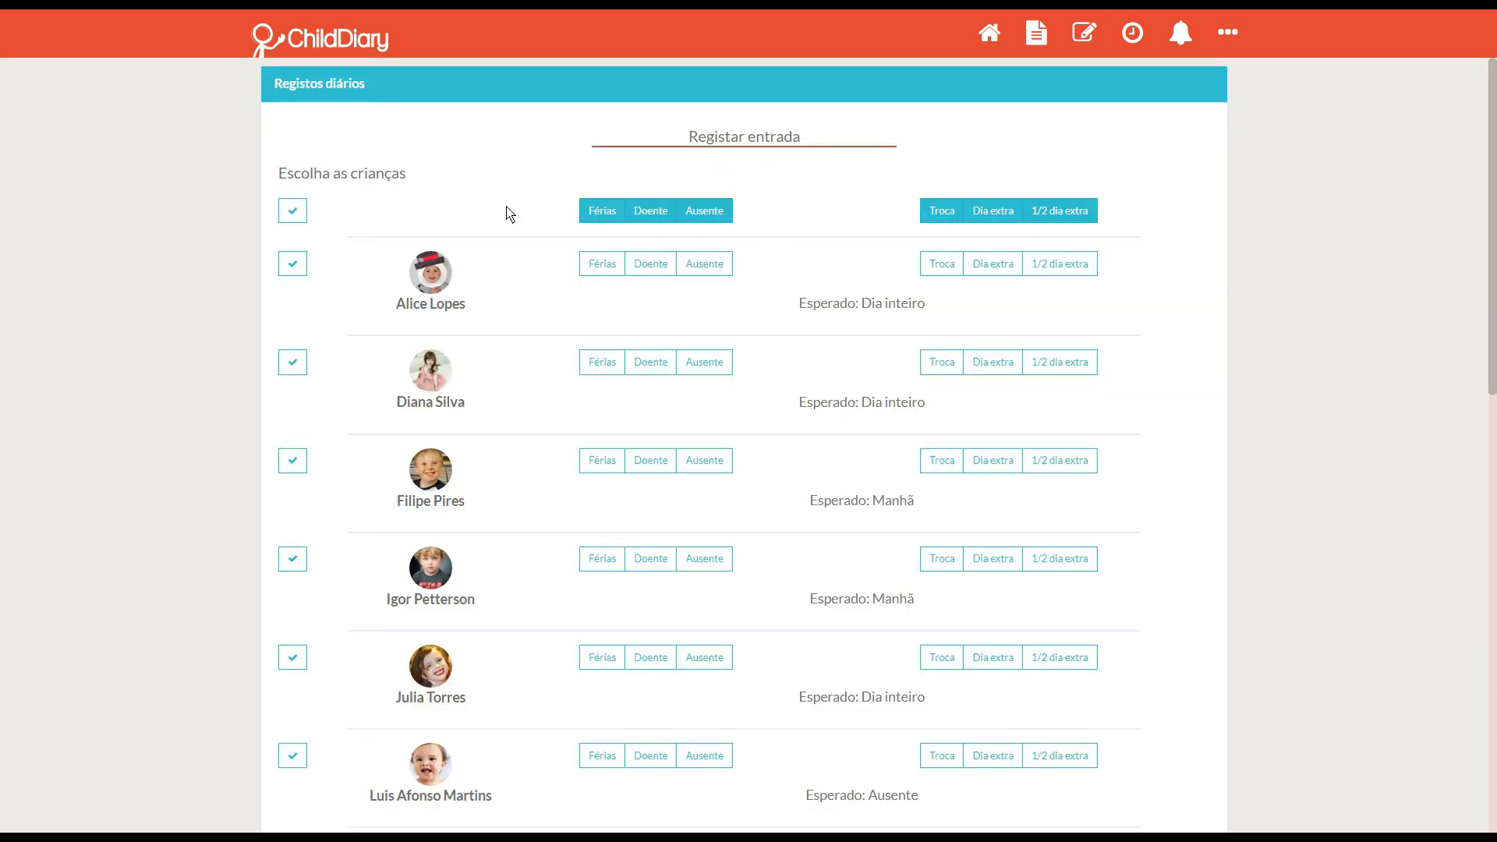
Select all the children for the entry record except the fifth and eighth listed, and mark the sixth as "Férias".
left_click(294, 212)
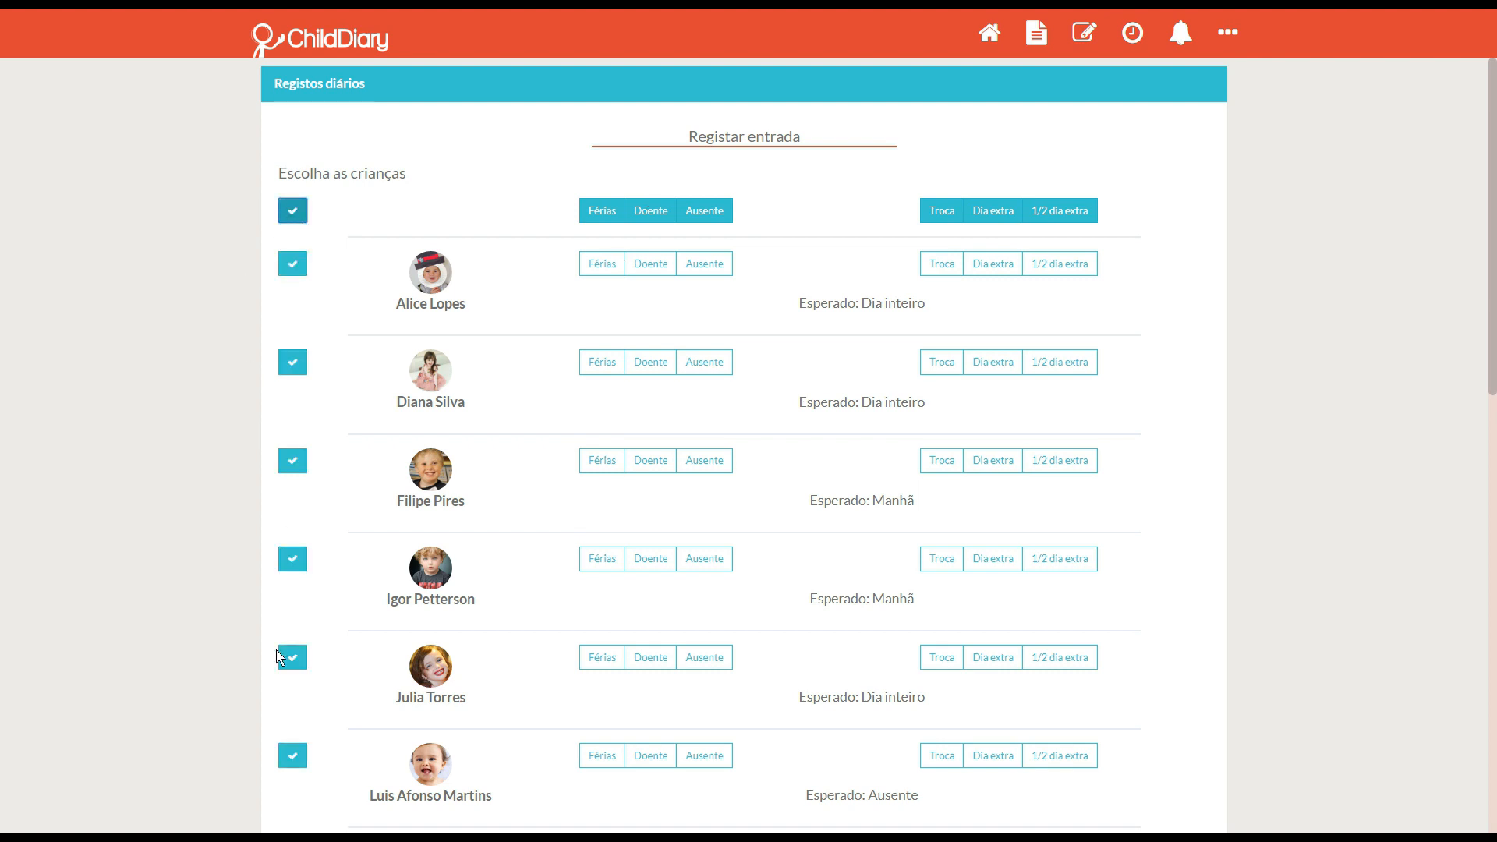
left_click(293, 663)
scroll(374, 754, "down", 1)
scroll(372, 752, "down", 3)
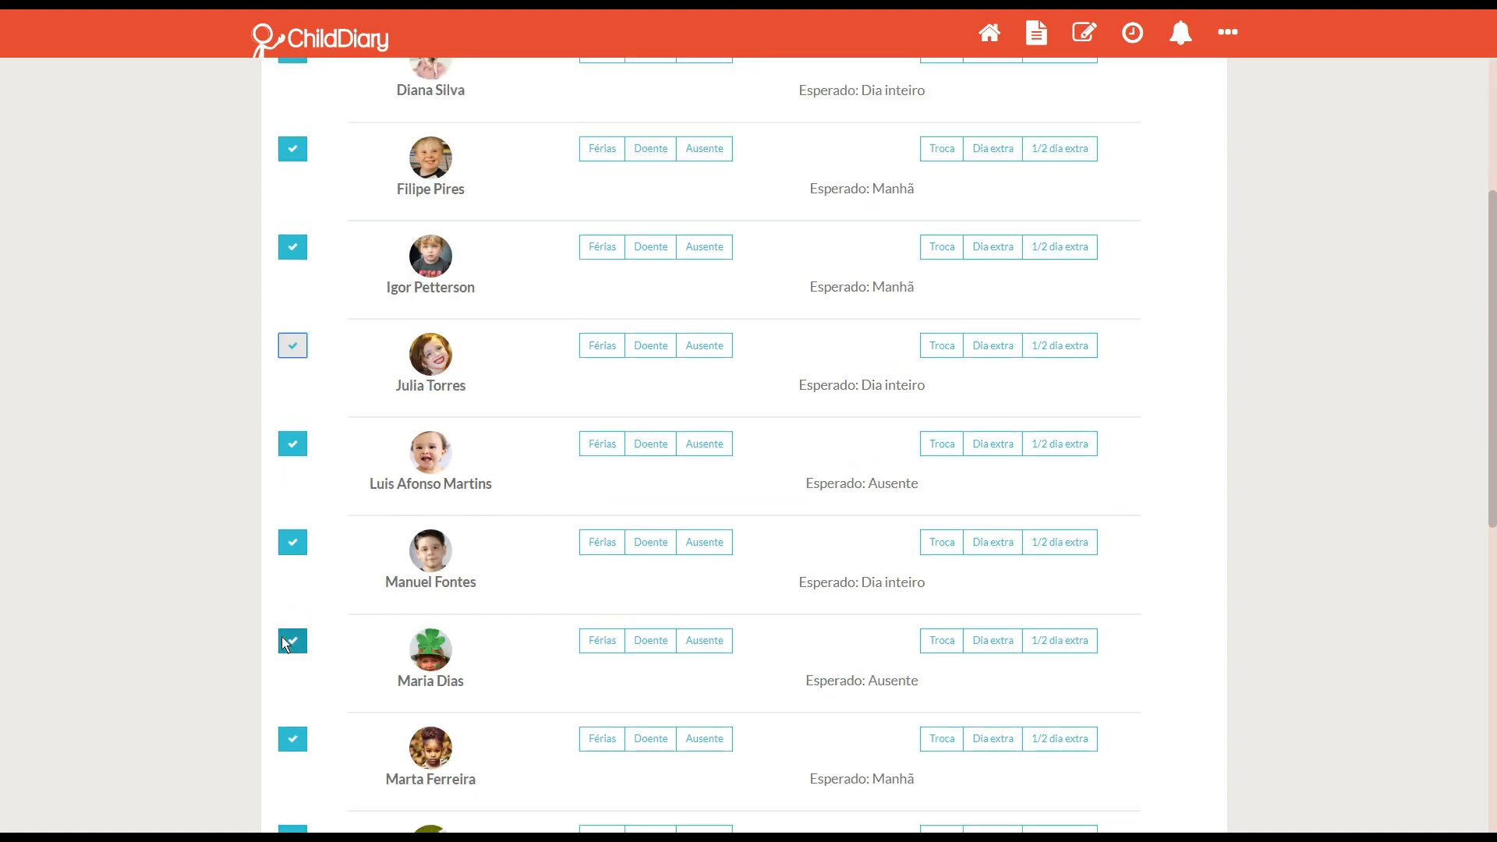
left_click(292, 640)
left_click(601, 446)
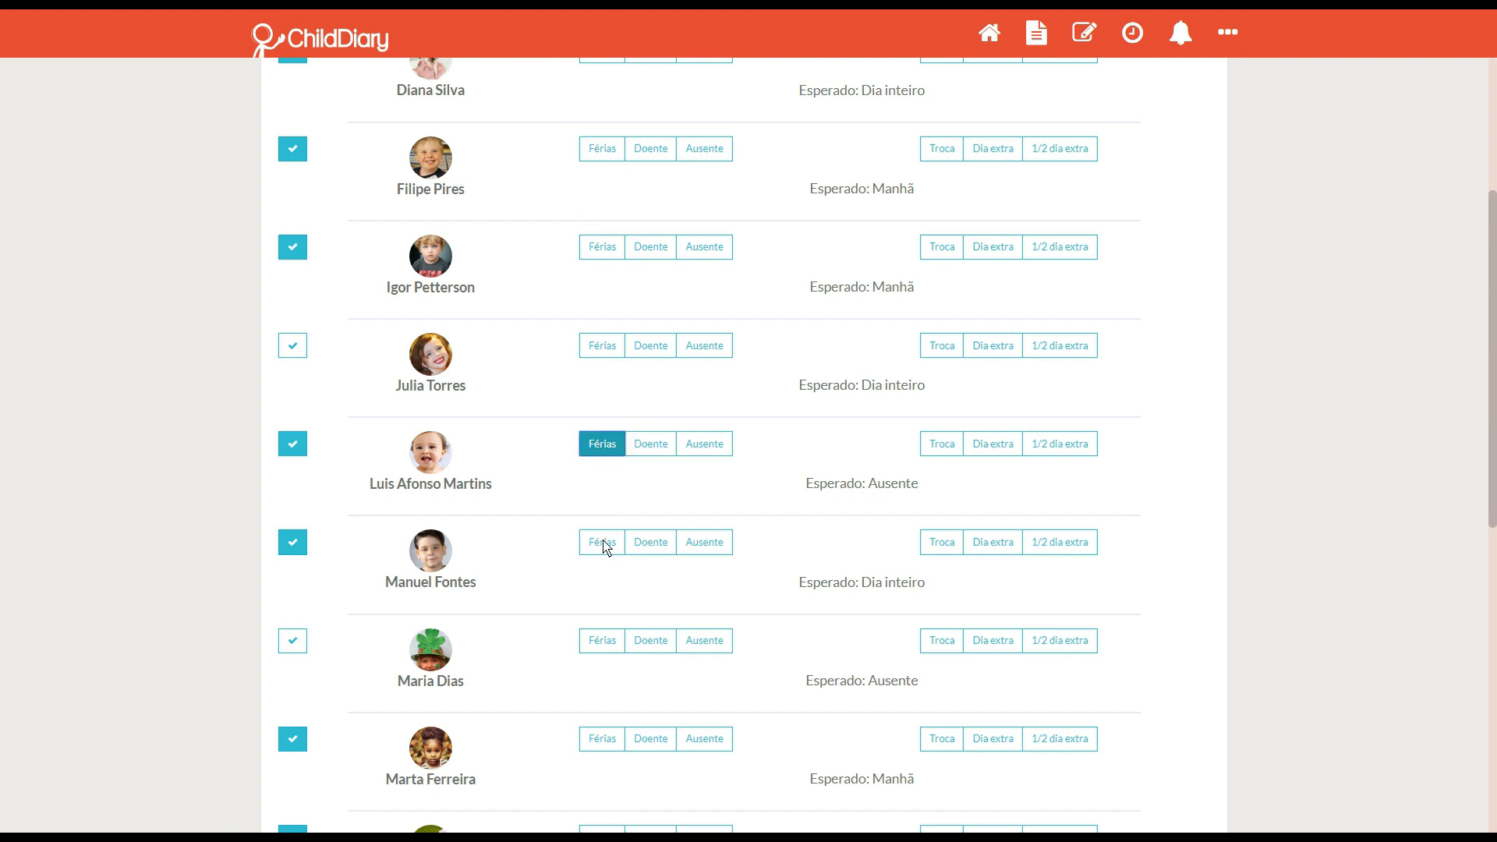
scroll(708, 551, "down", 10)
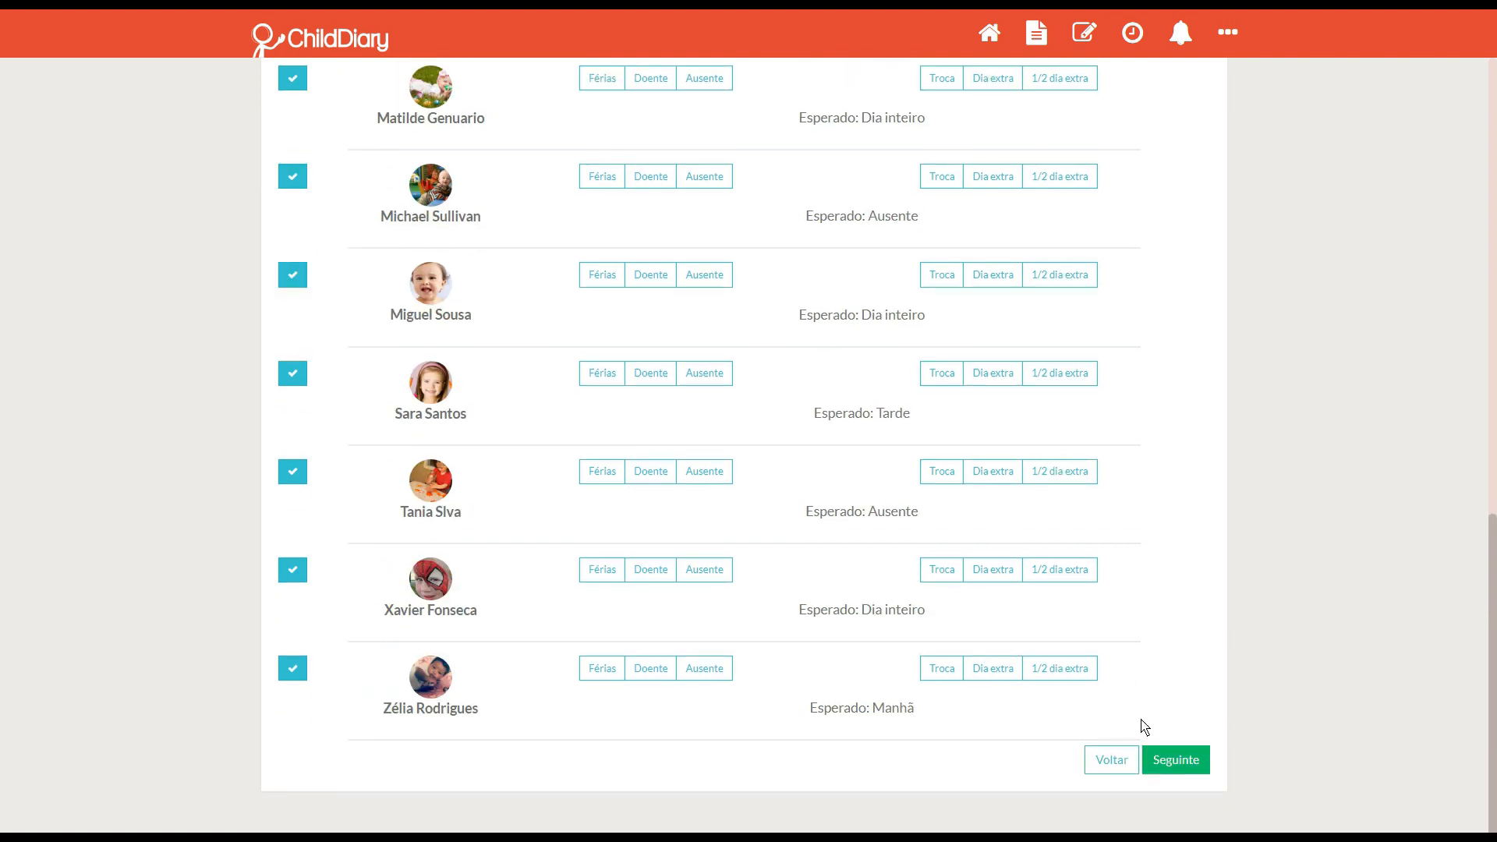
Save the entry record and start a meal record (Refeições) for Almoço.
left_click(1165, 767)
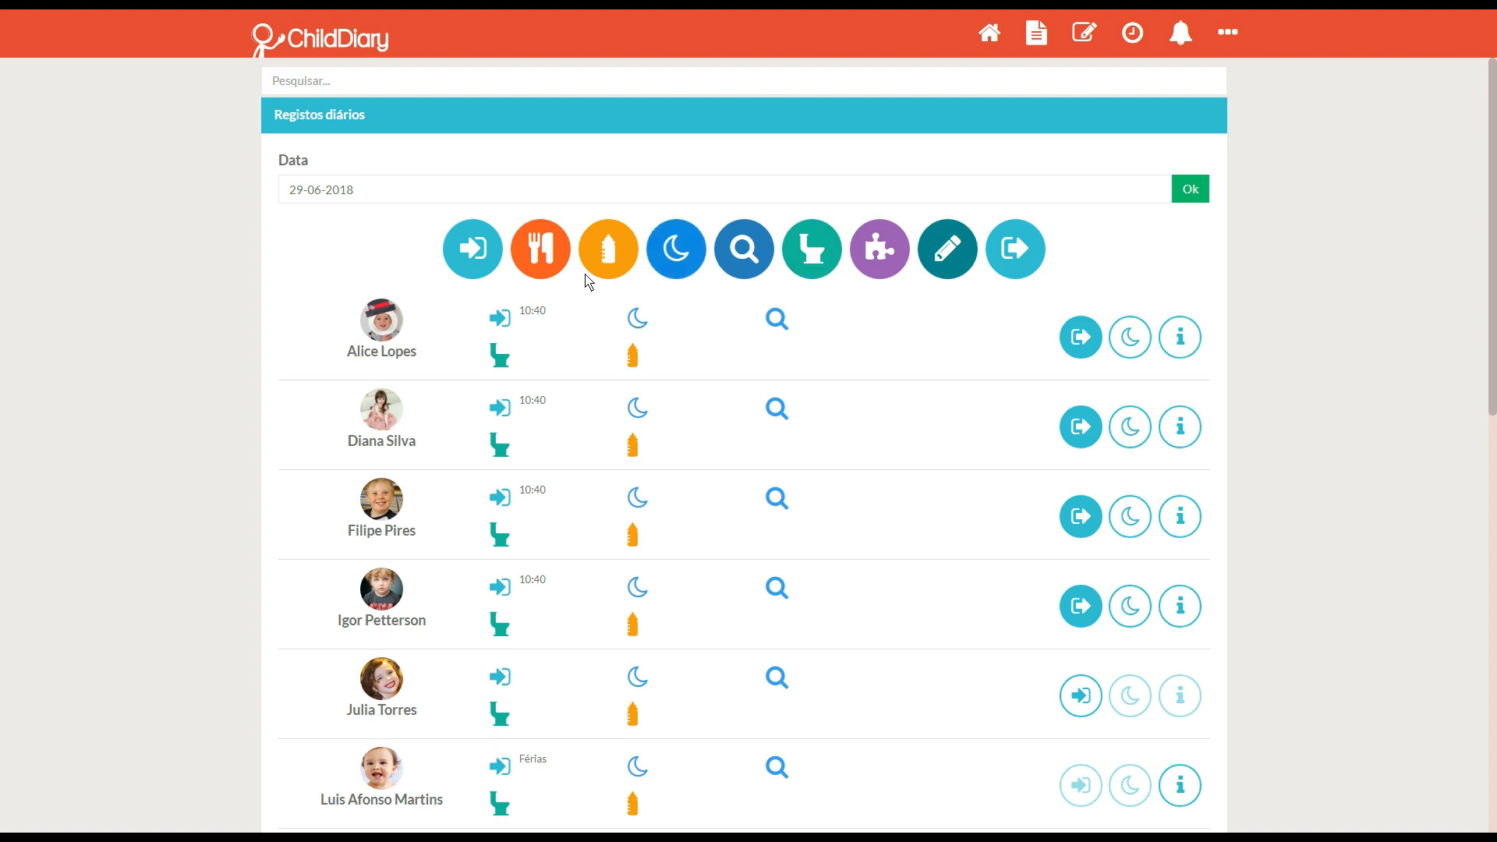
left_click(536, 251)
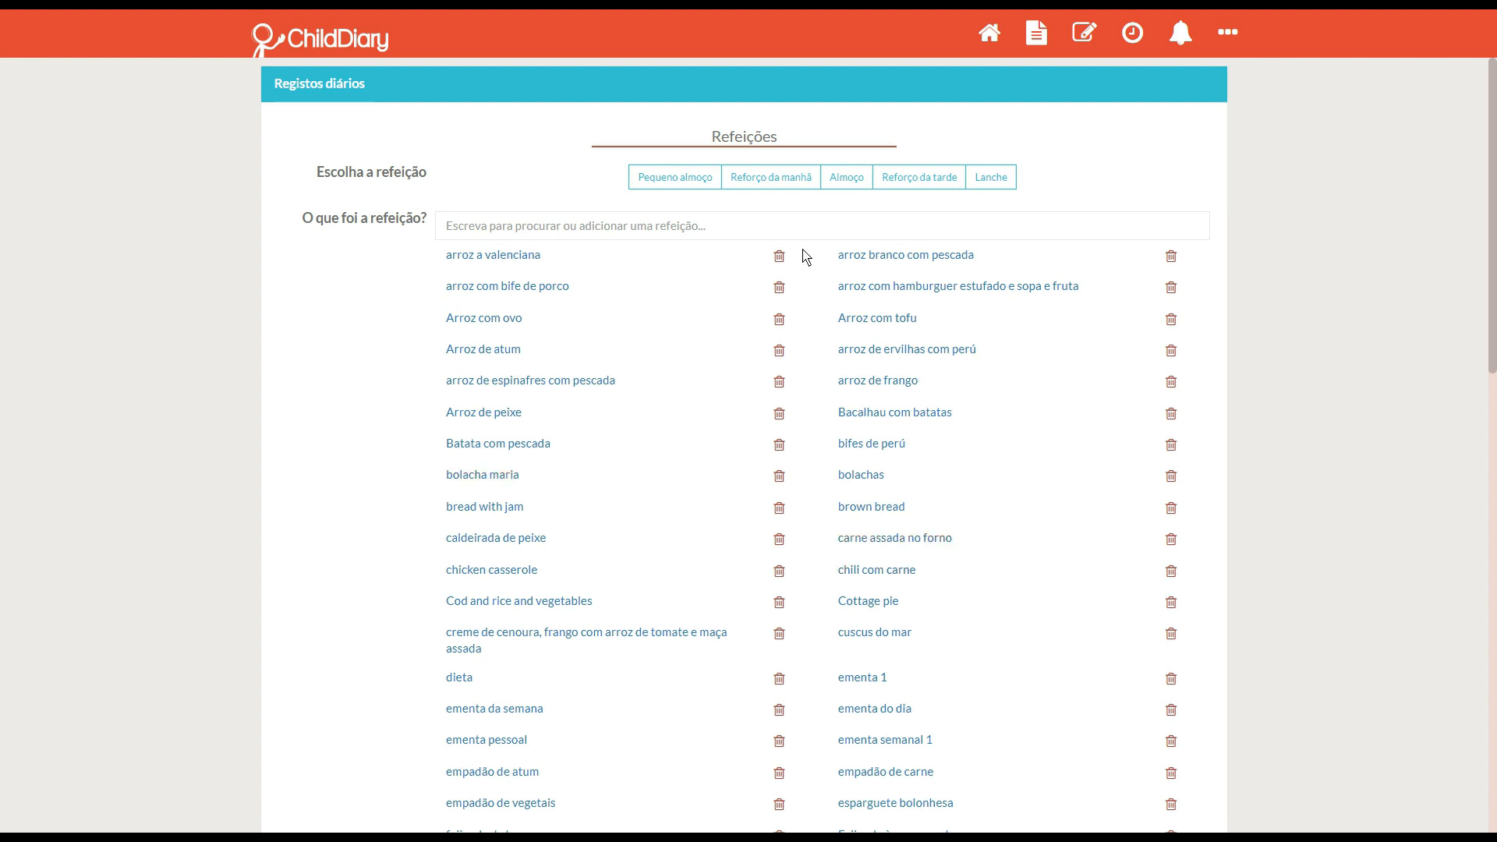
left_click(840, 187)
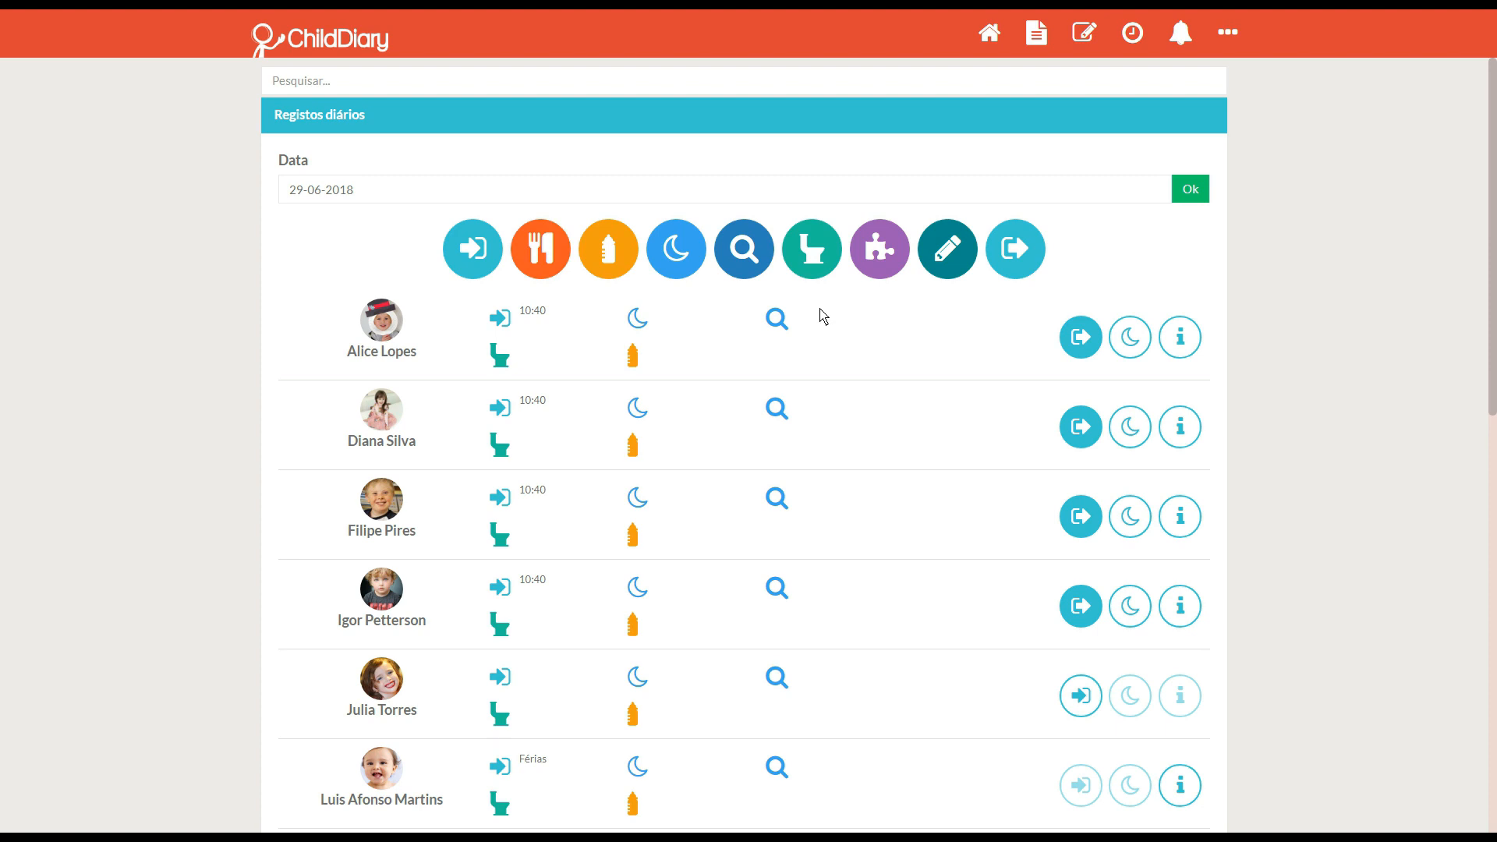
Start a hygiene record (Higiene) and set all the children to 10:00 and "Xixi".
left_click(807, 264)
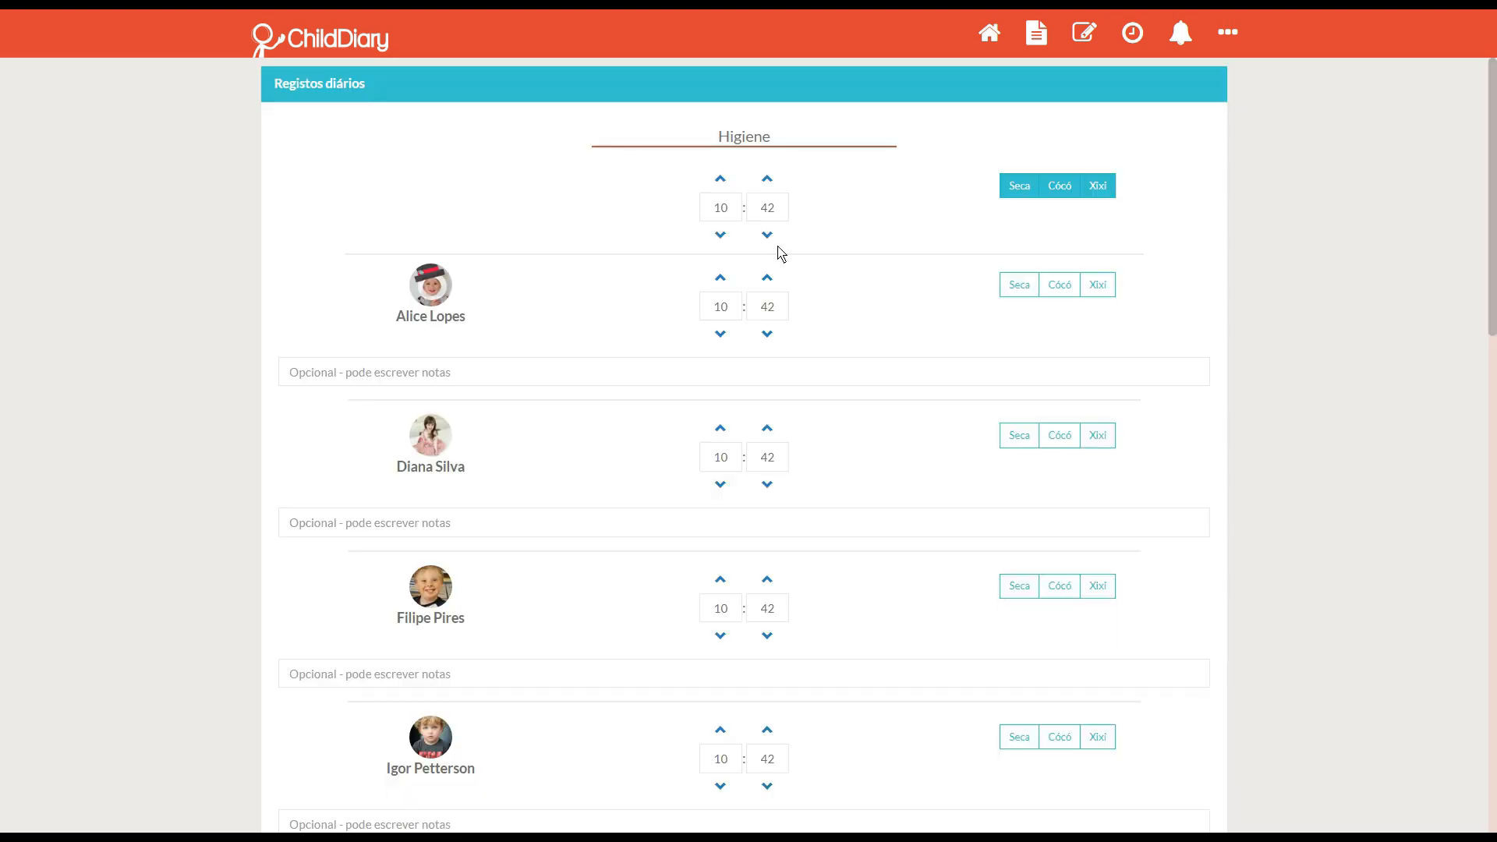
left_click(782, 211)
key("BackSpace")
key("BackSpace")
type("00")
left_click(1099, 187)
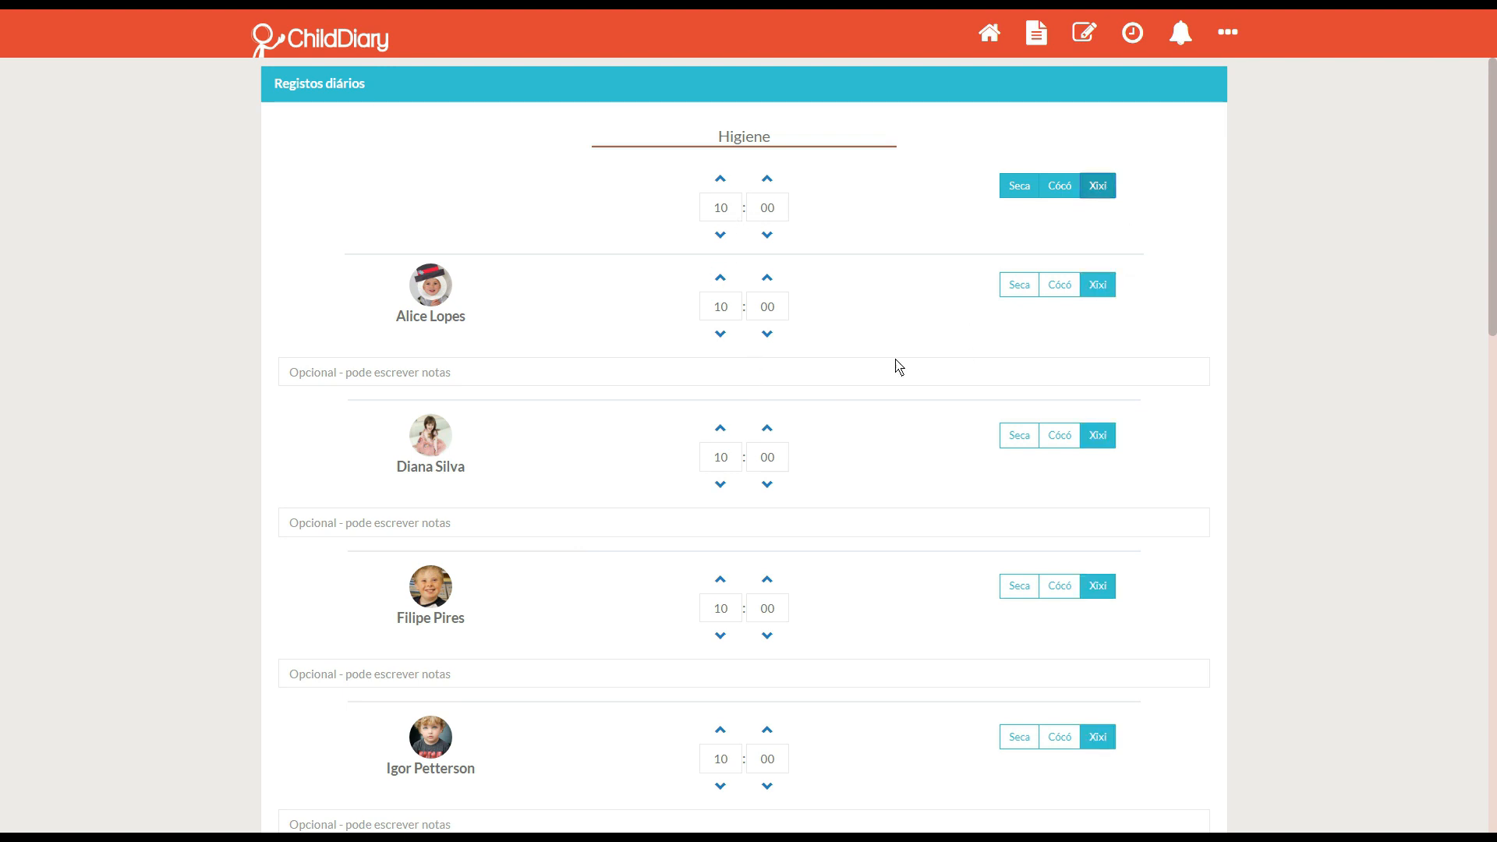
Change the third and fifth listed children to "Cócó", add the note "mole" for the fifth, and save the hygiene record.
scroll(889, 382, "down", 5)
left_click(1060, 204)
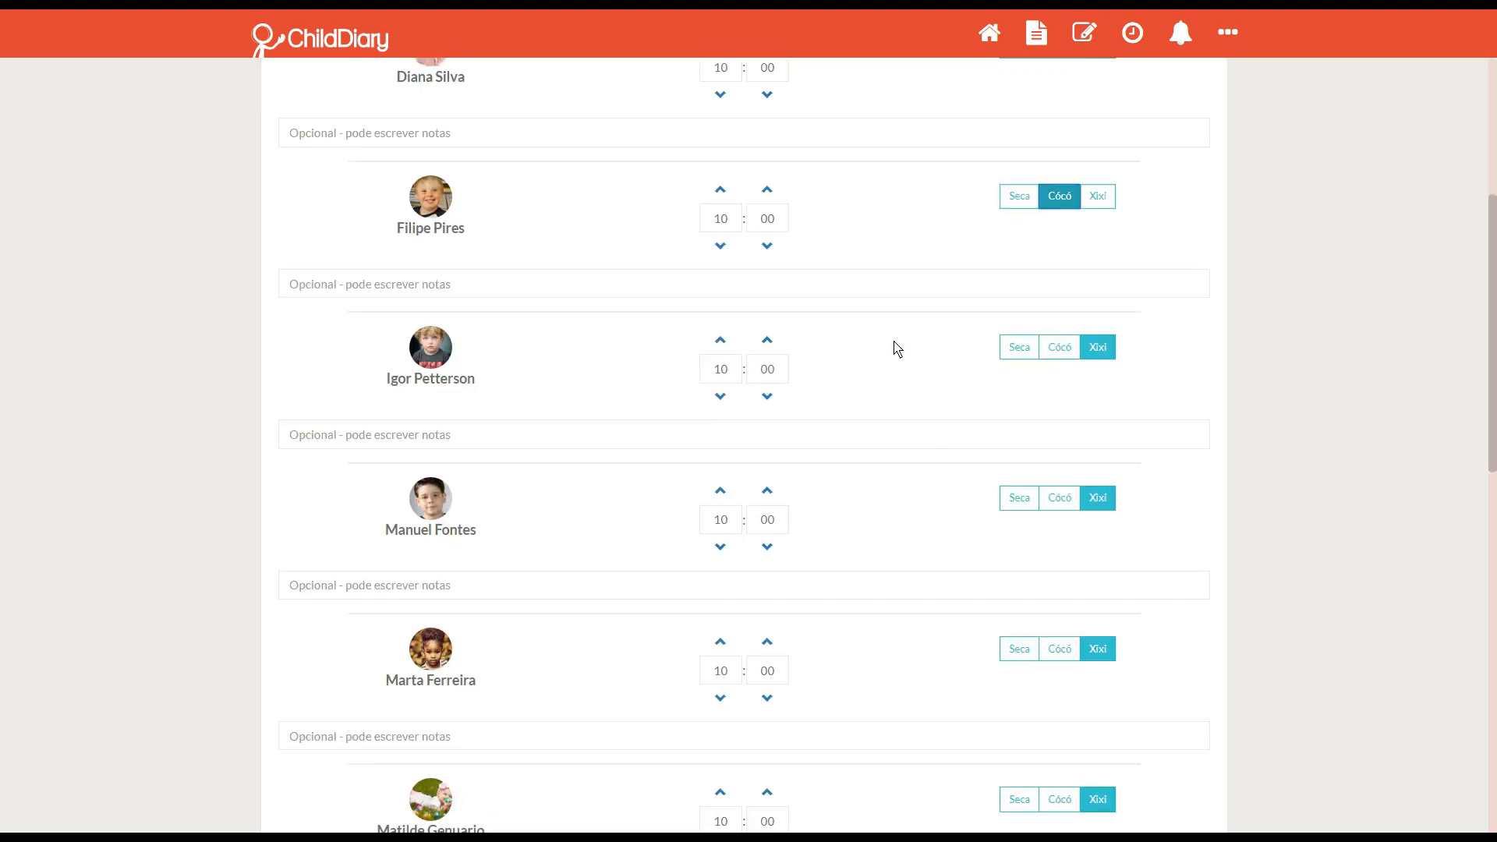
left_click(1056, 501)
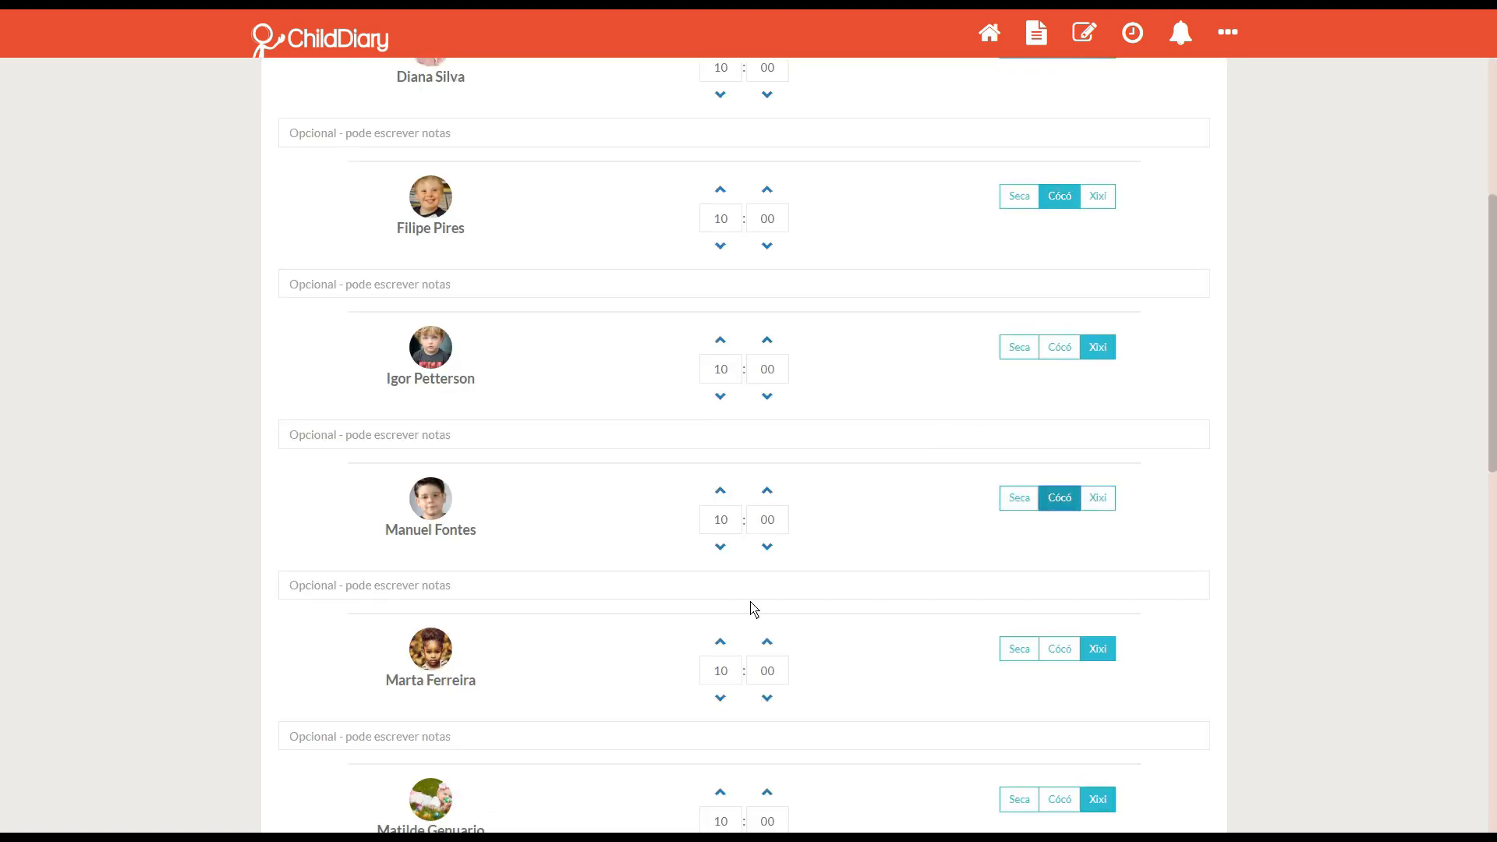
left_click(486, 589)
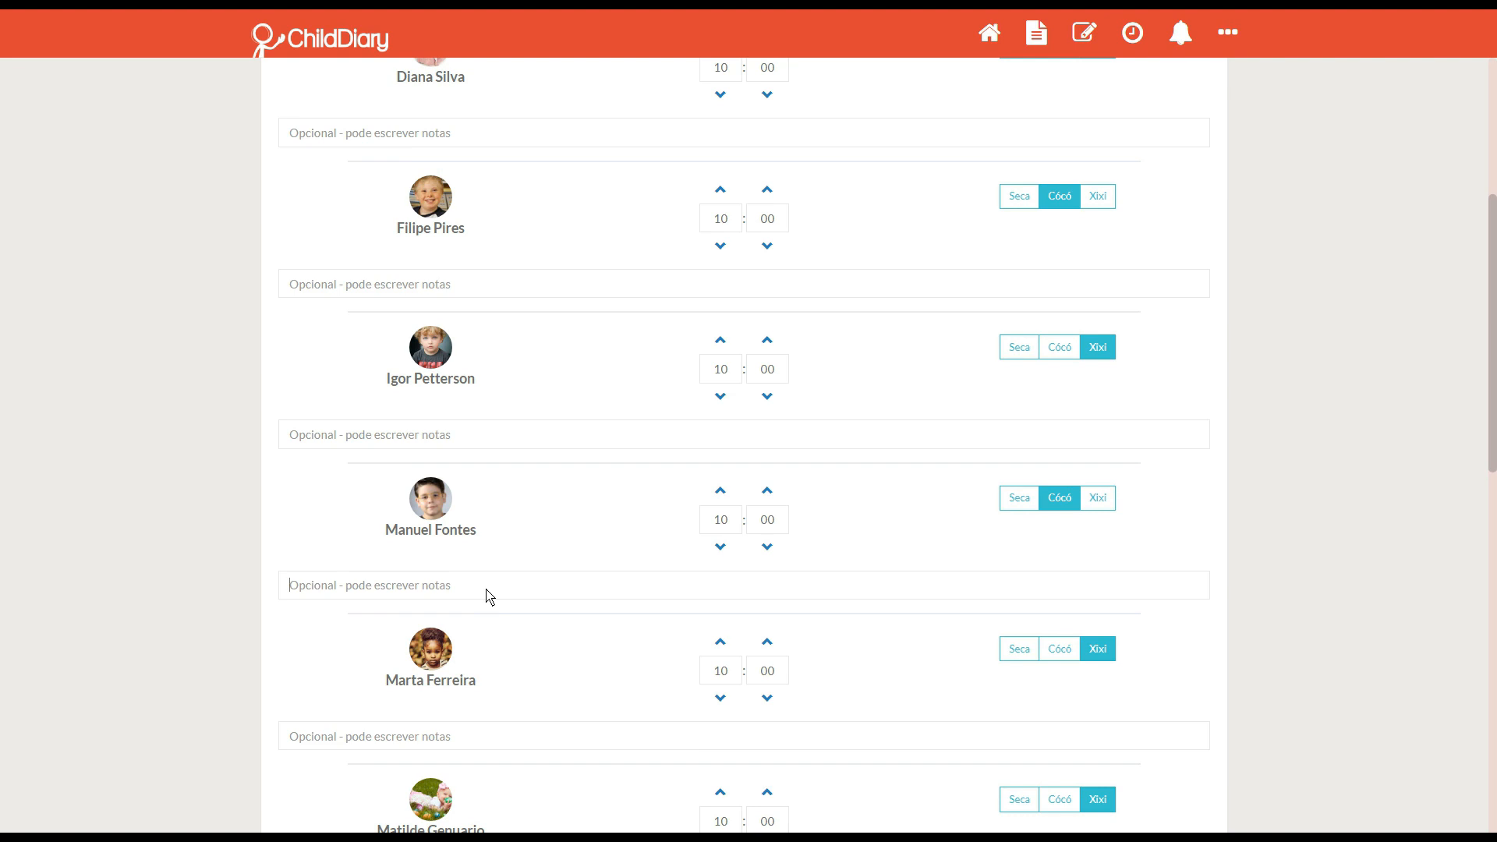
type("mole")
scroll(808, 661, "down", 10)
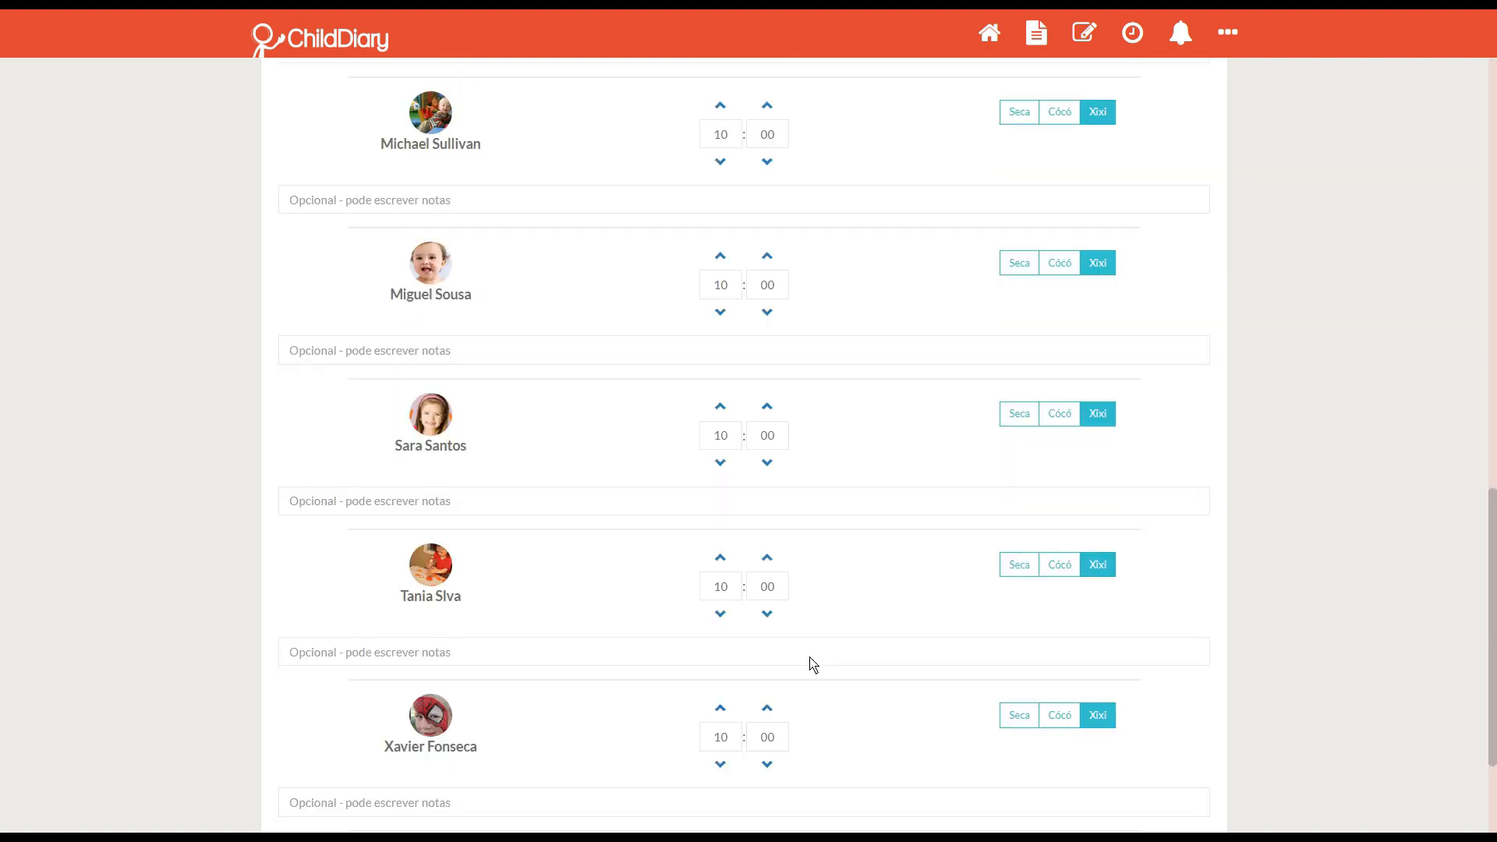
left_click(1193, 764)
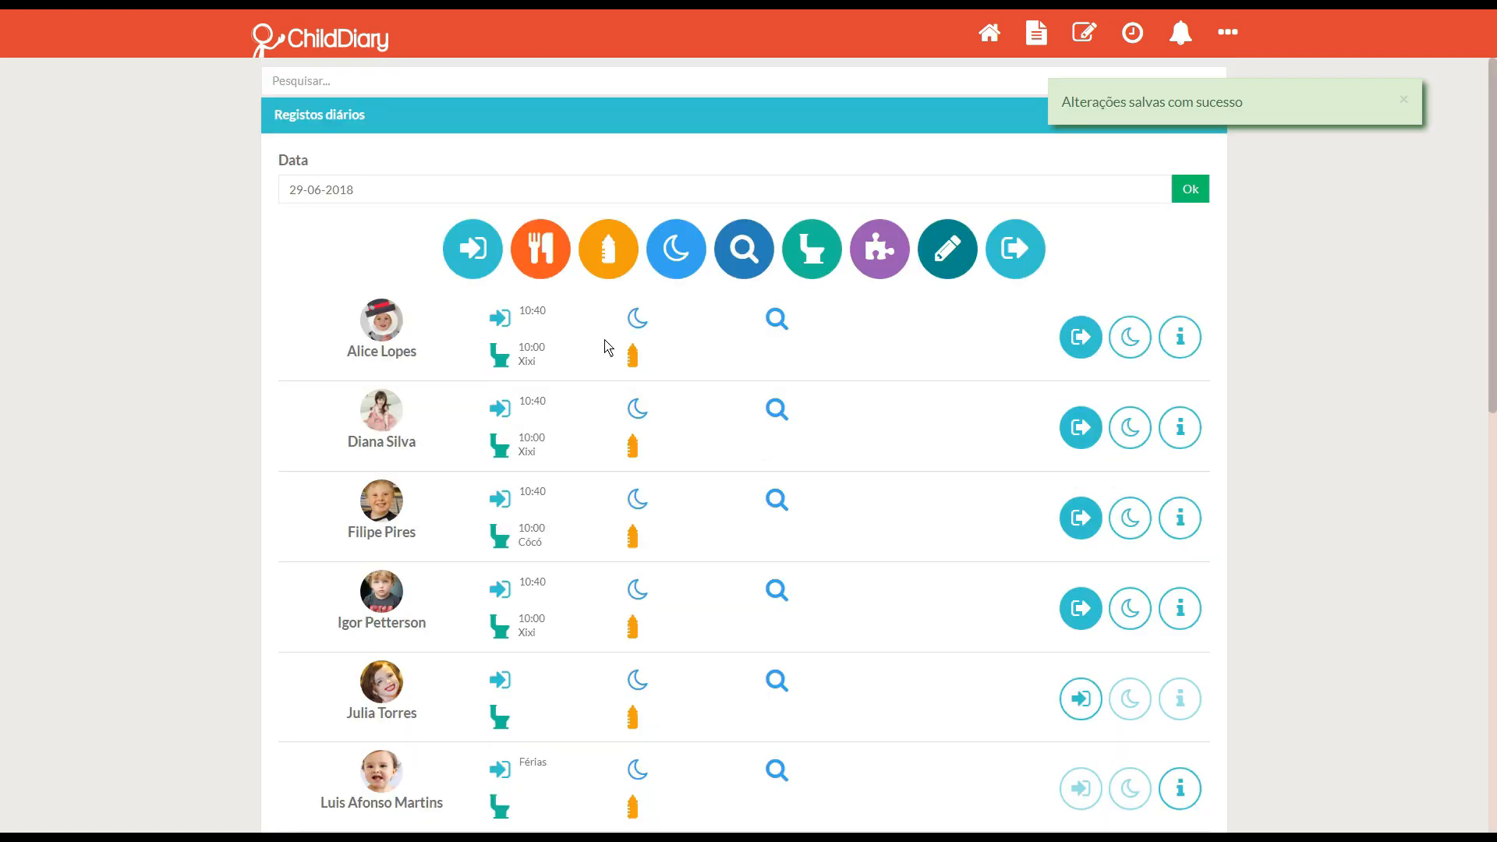
Add the message "Medicação" to the first listed child's daily record, save it and return to the daily records.
left_click(1181, 341)
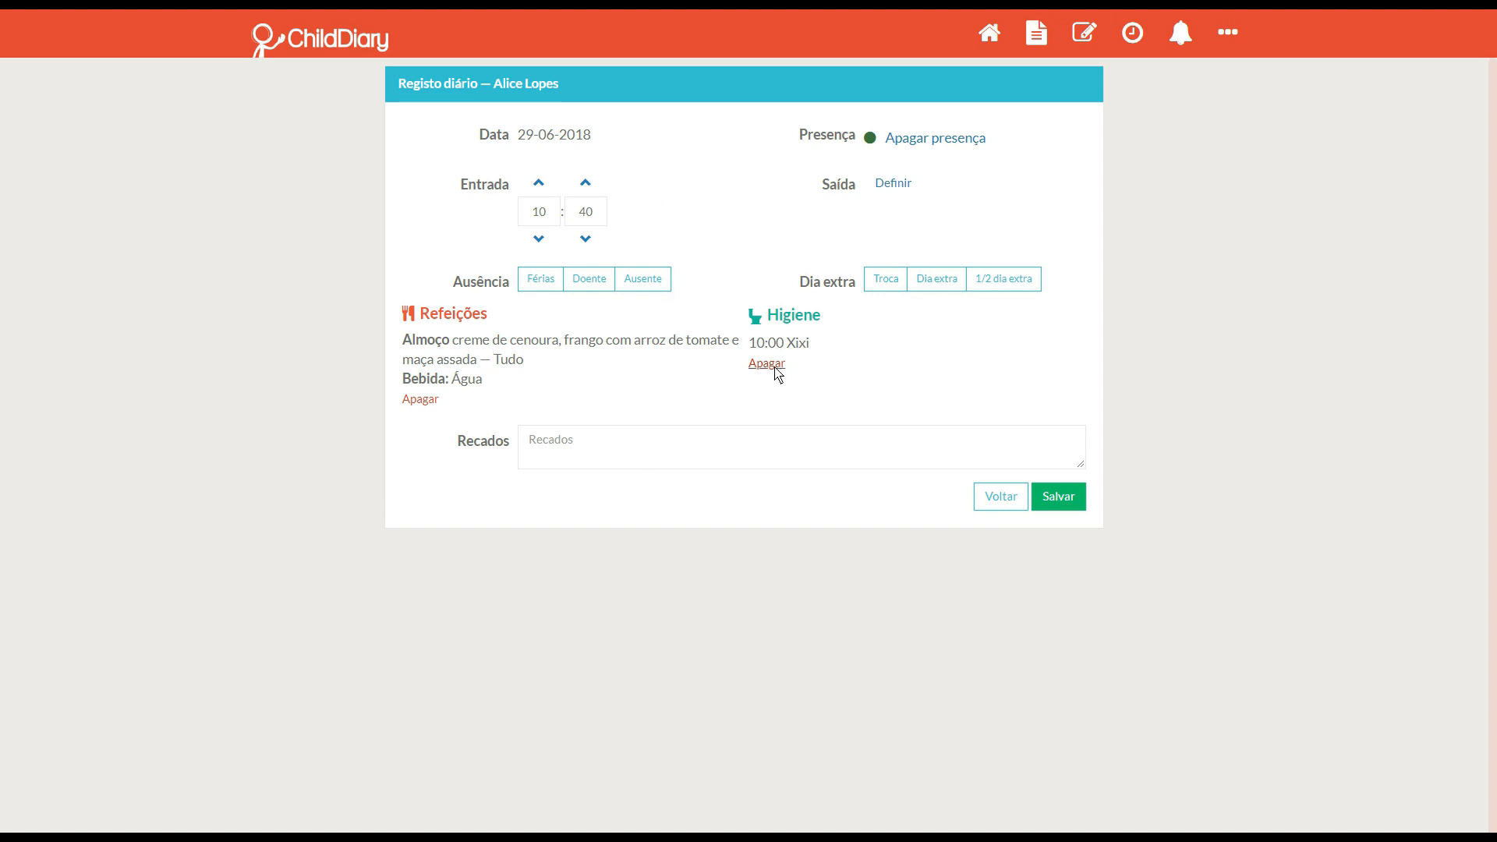
left_click(588, 436)
type("Medicação")
left_click(1058, 497)
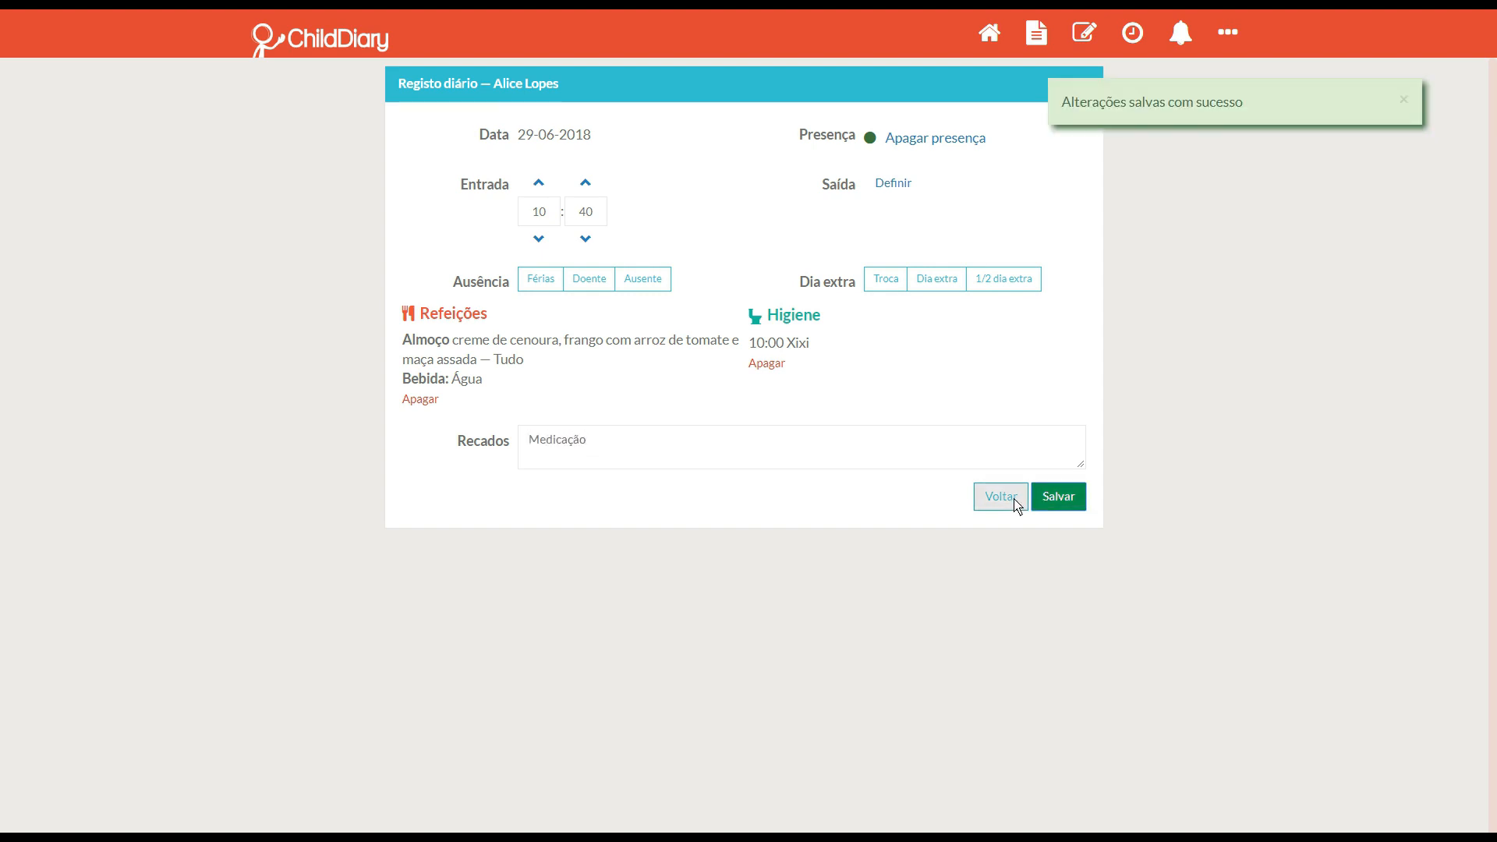
left_click(1014, 501)
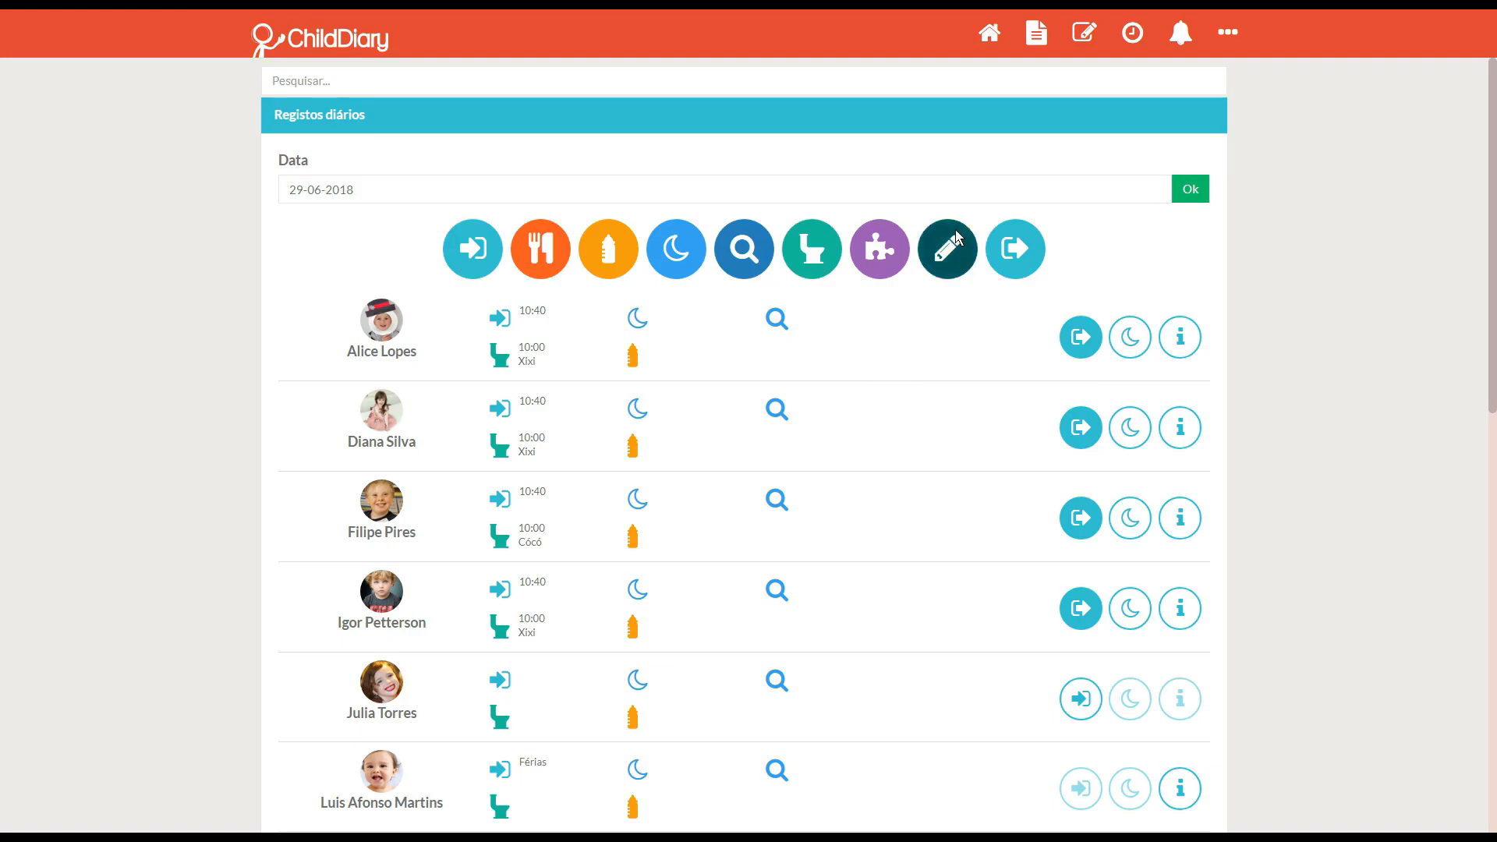
Start a messages record (Recados) and set "Não esquecer de trazer protetor solar" for all the children.
left_click(941, 251)
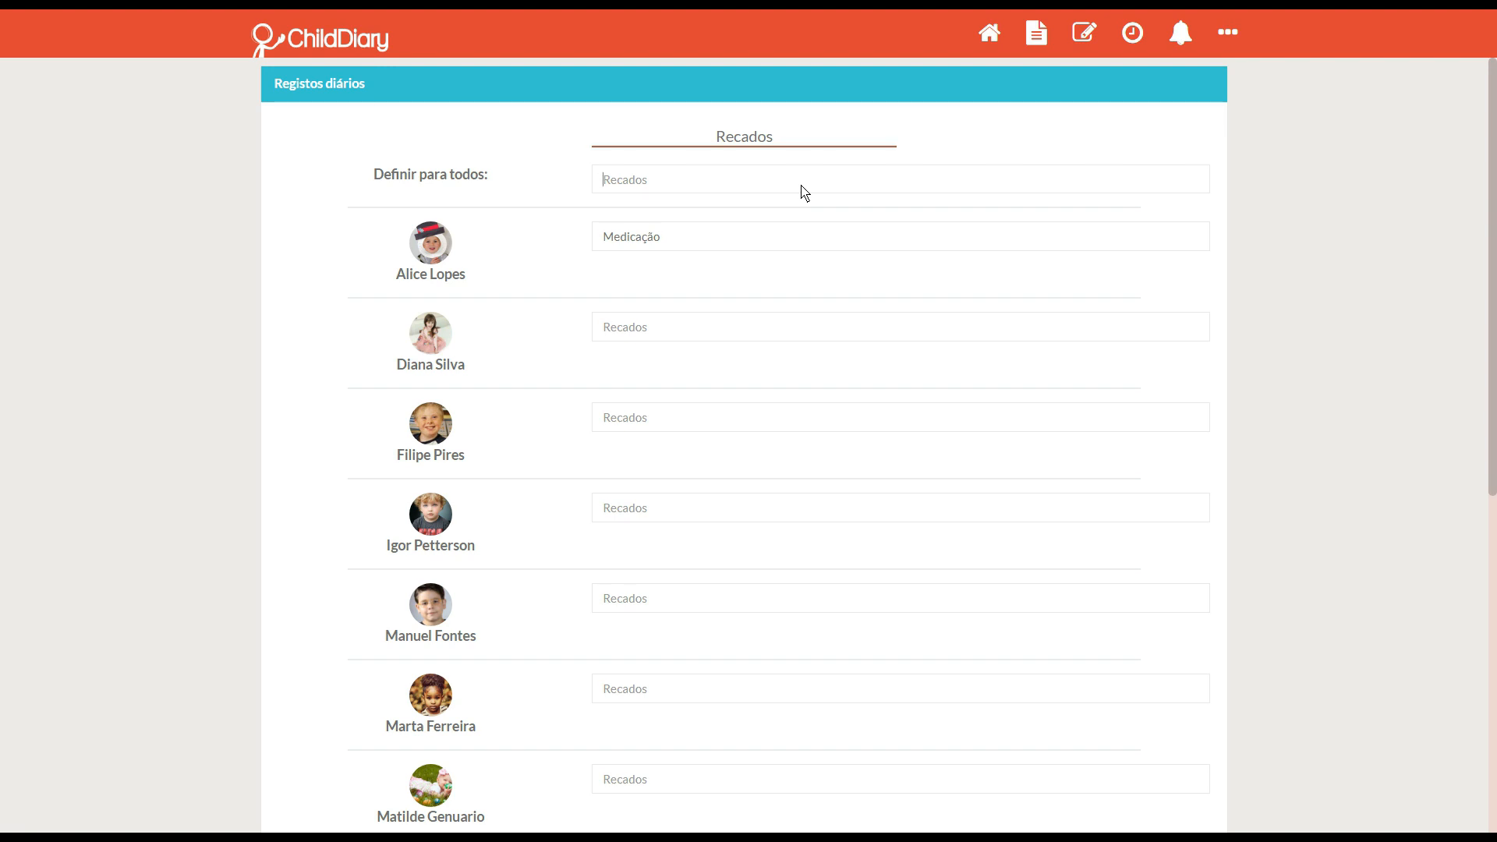
left_click(804, 191)
type("Não esquecer de trazer protetor solar")
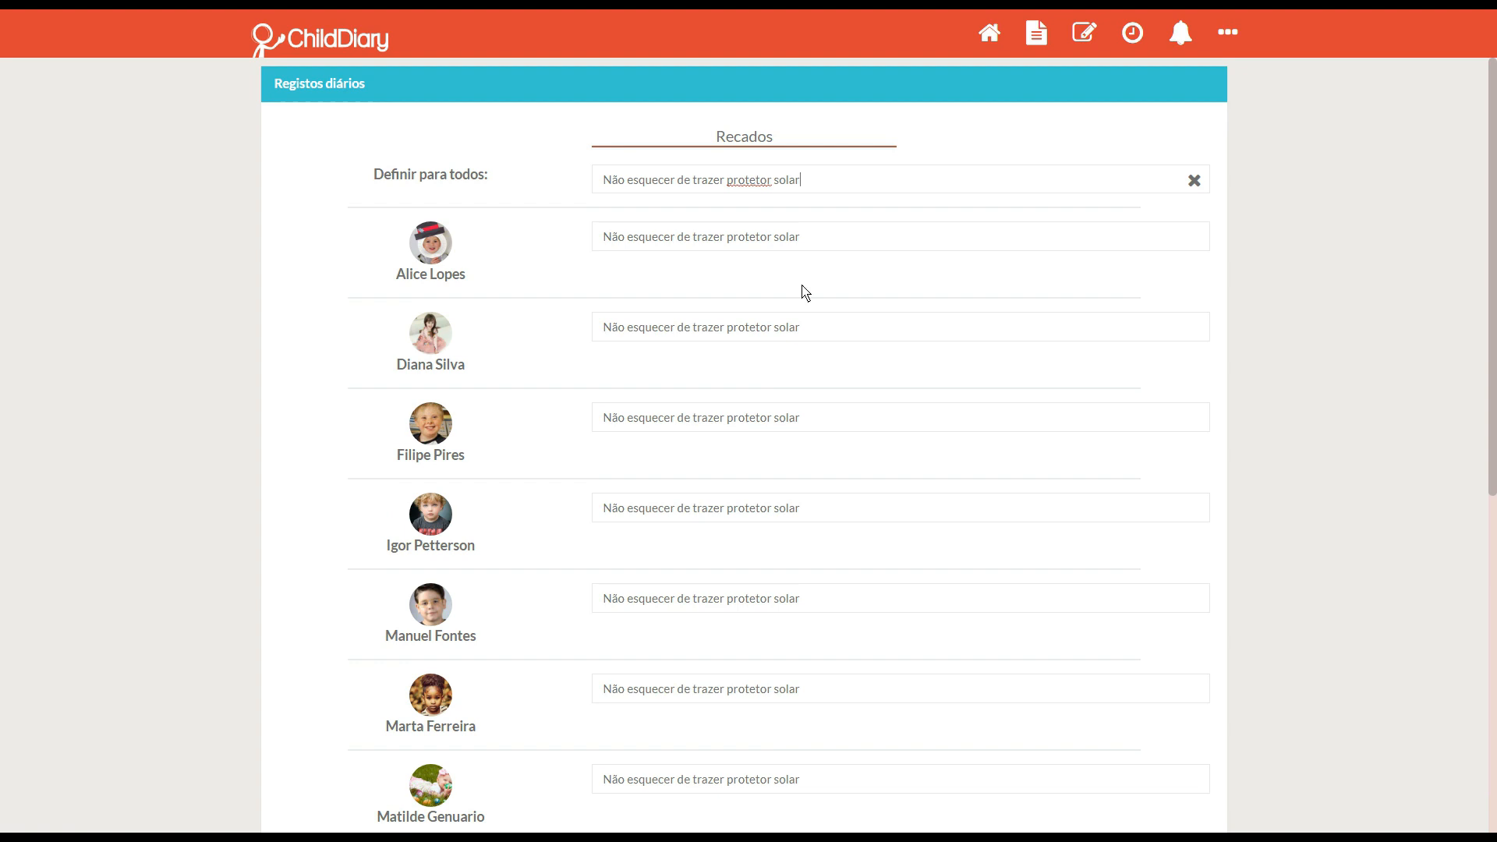
Clear the message of the ninth listed child and save the messages record.
scroll(805, 292, "down", 7)
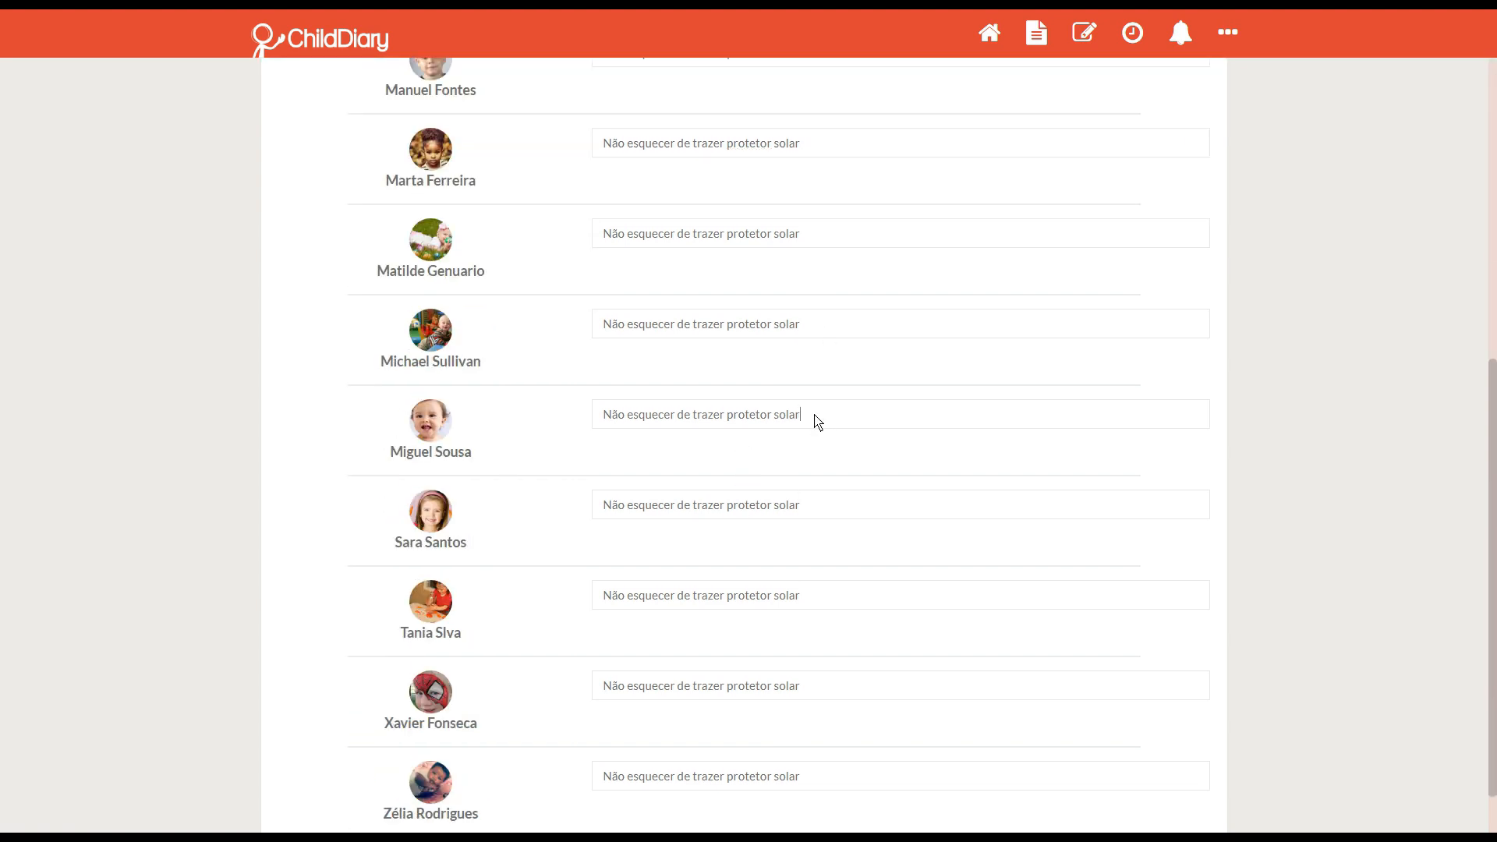
left_click_drag(809, 417, 601, 421)
key("BackSpace")
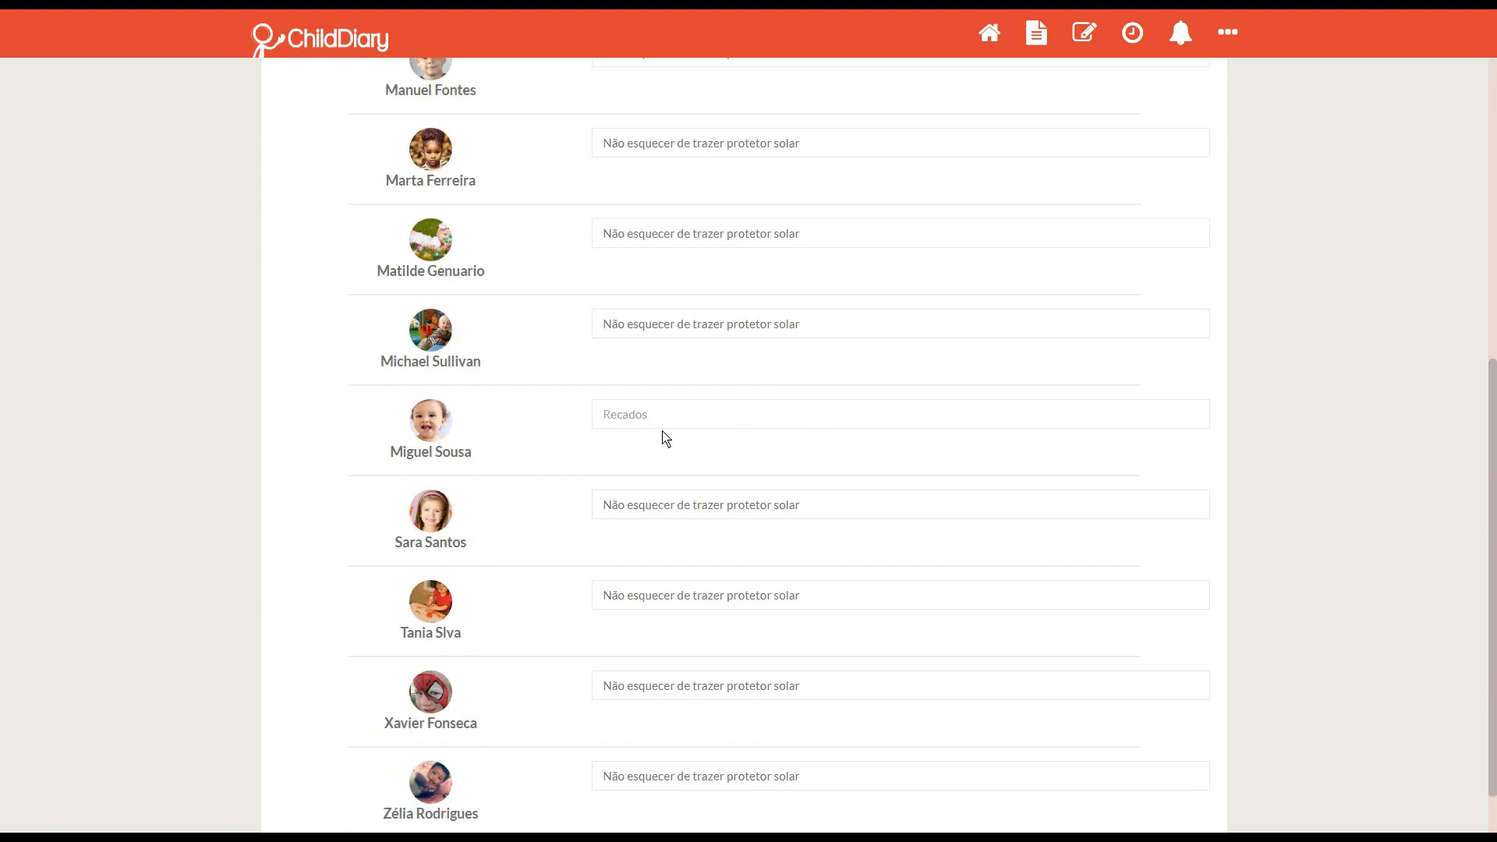
scroll(721, 477, "down", 1)
scroll(737, 491, "down", 1)
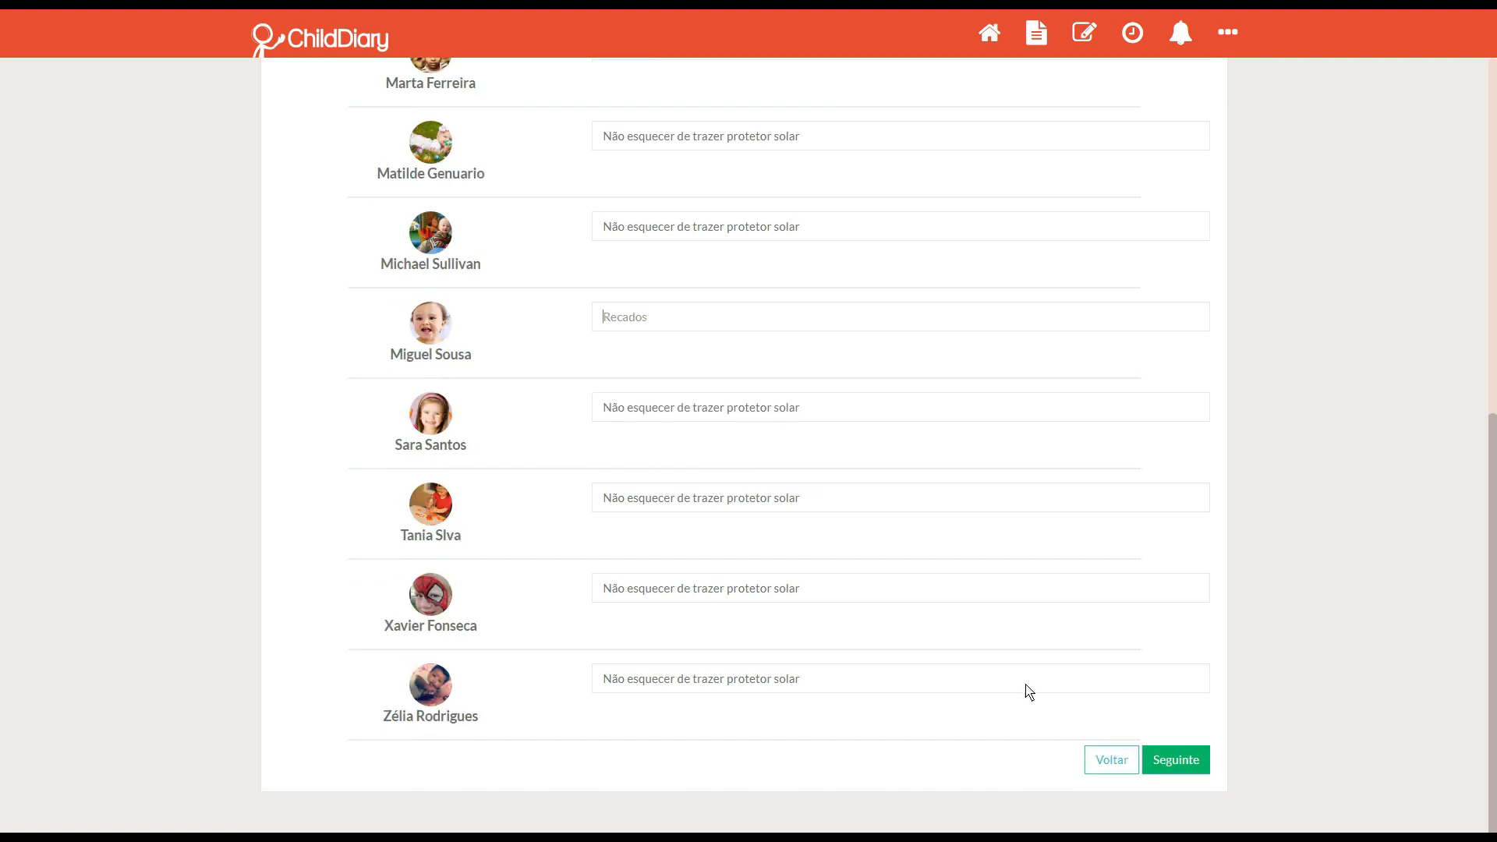
left_click(1178, 760)
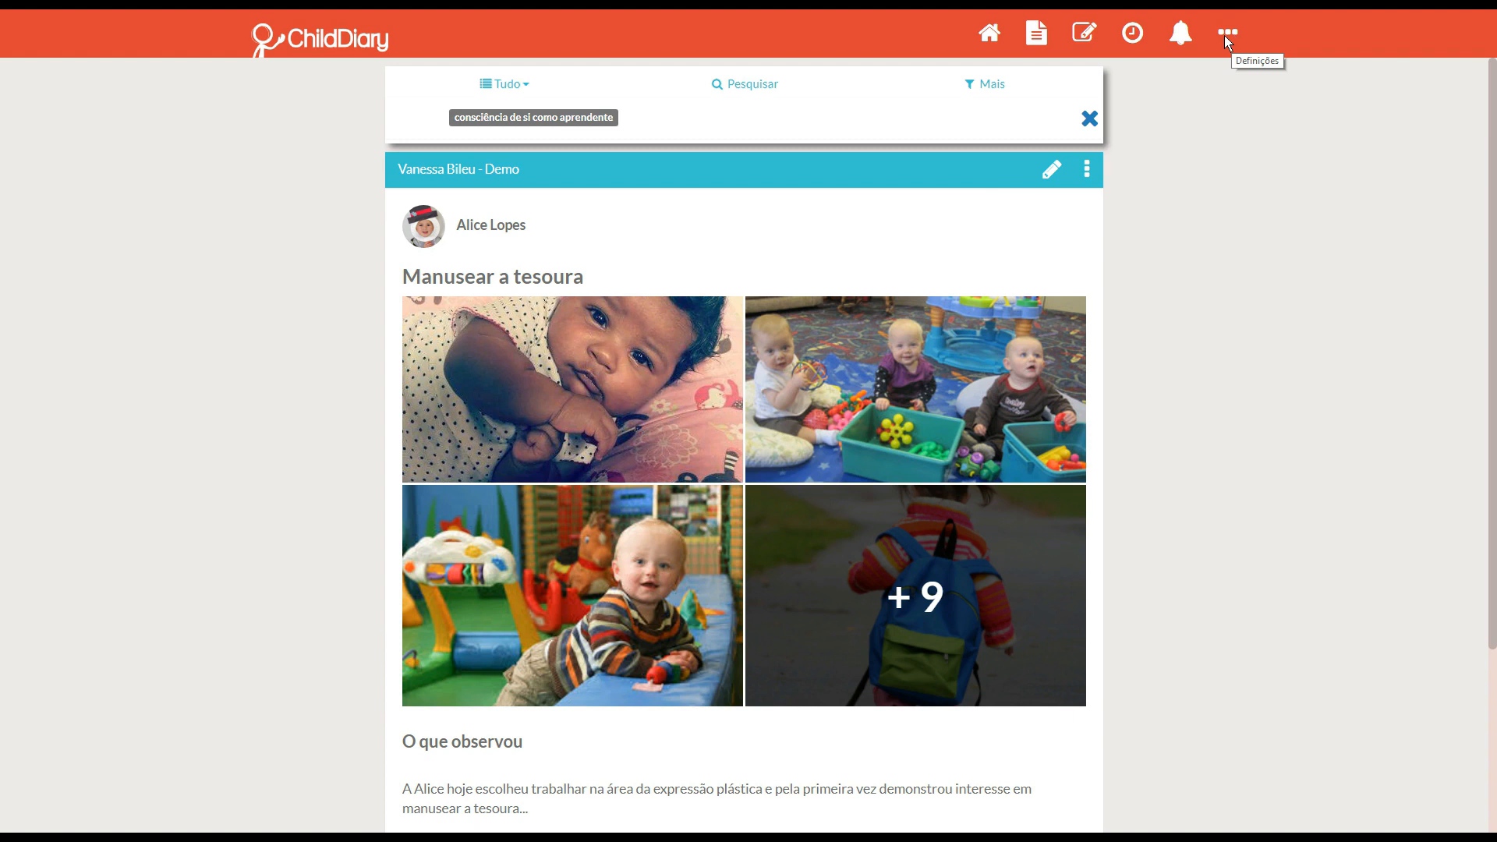
Open the curriculum report (Relatório do currículo) and choose the child from the observation and the curriculum "PT - OCEPE".
left_click(1228, 33)
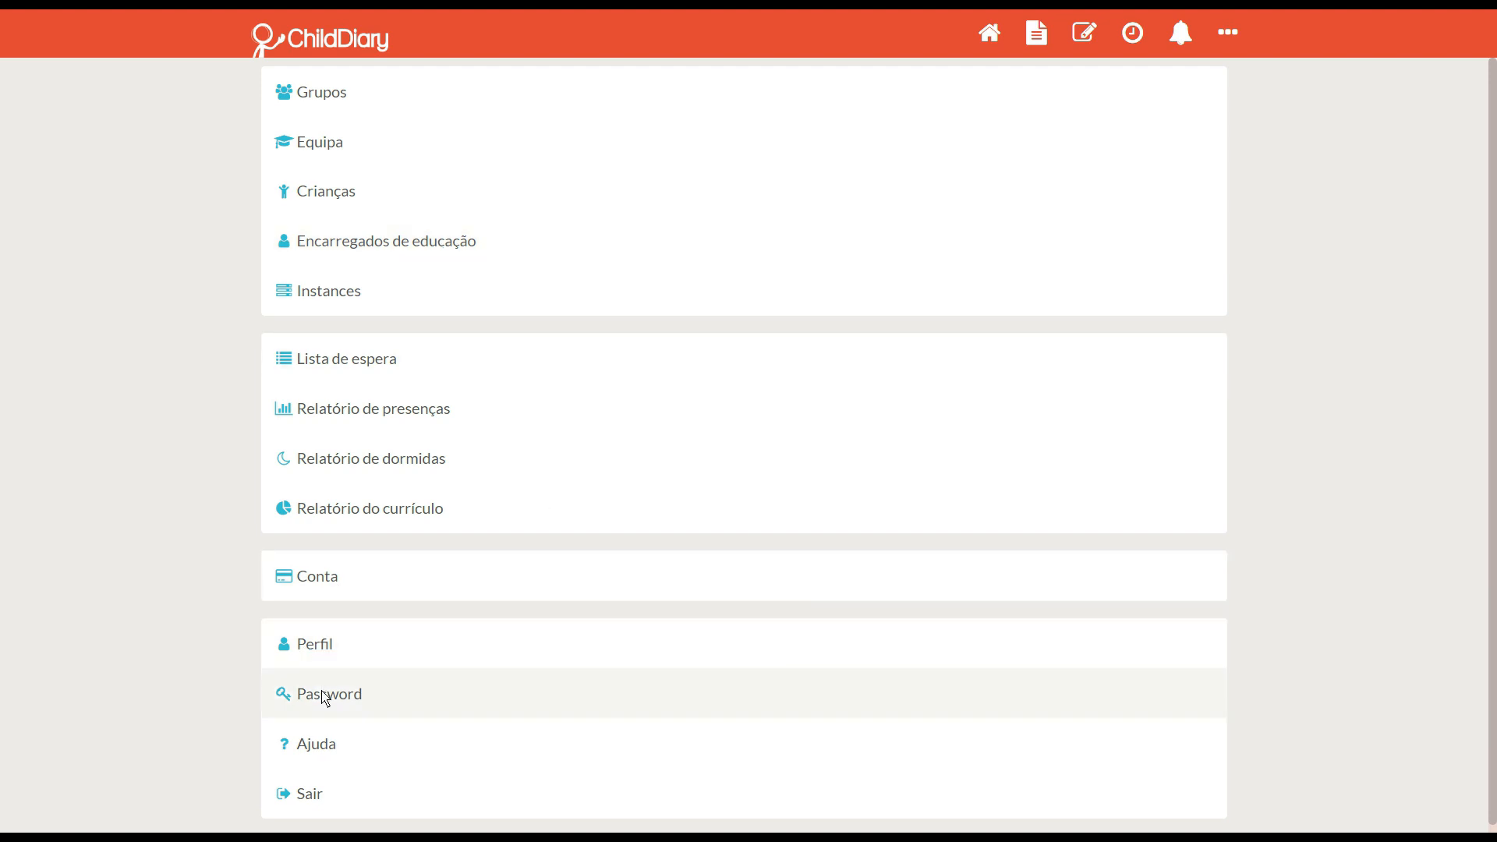
left_click(363, 510)
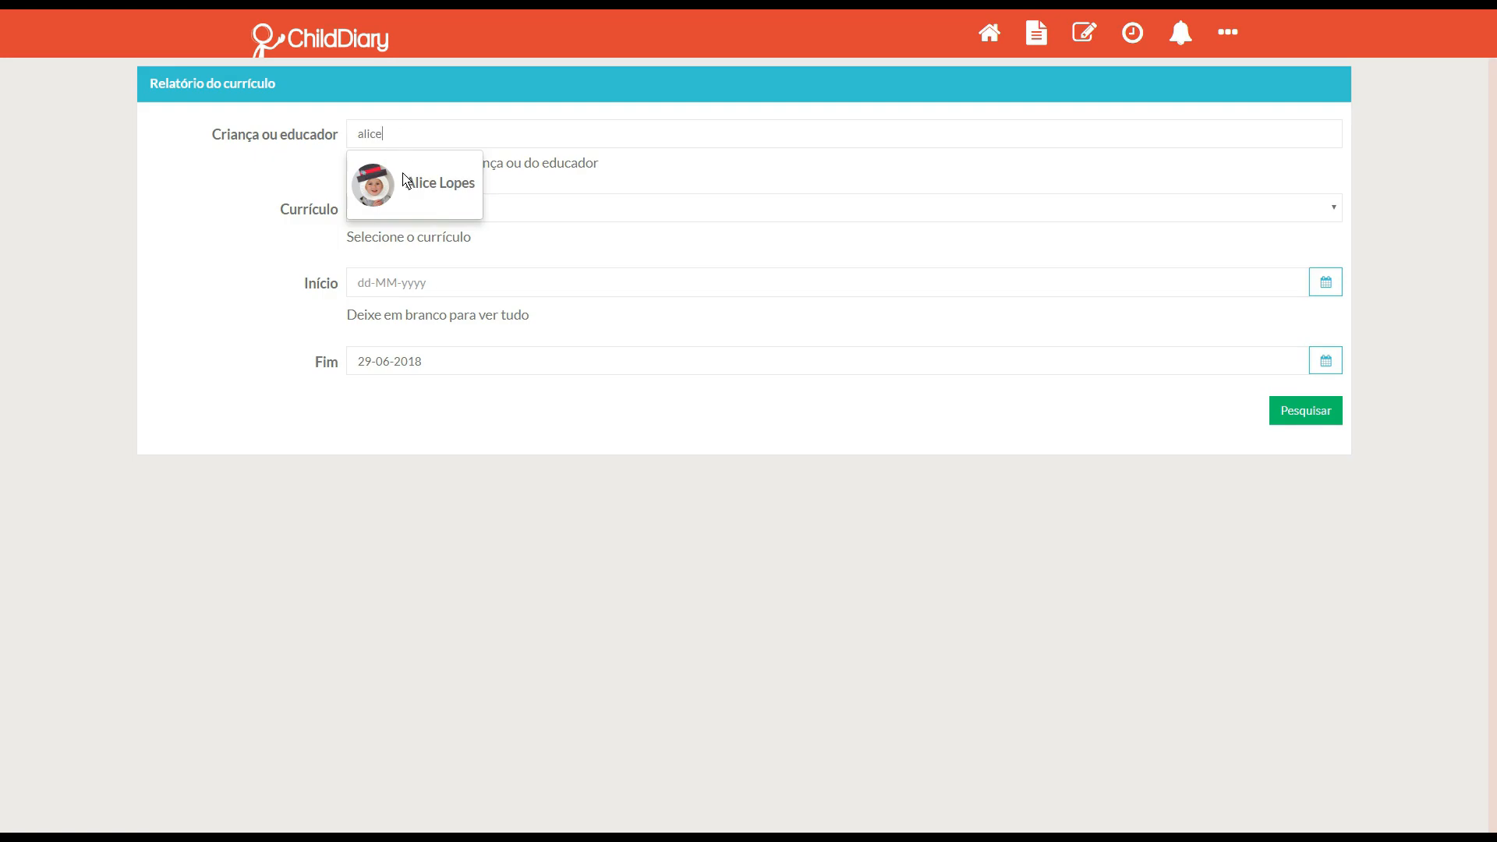
left_click(406, 181)
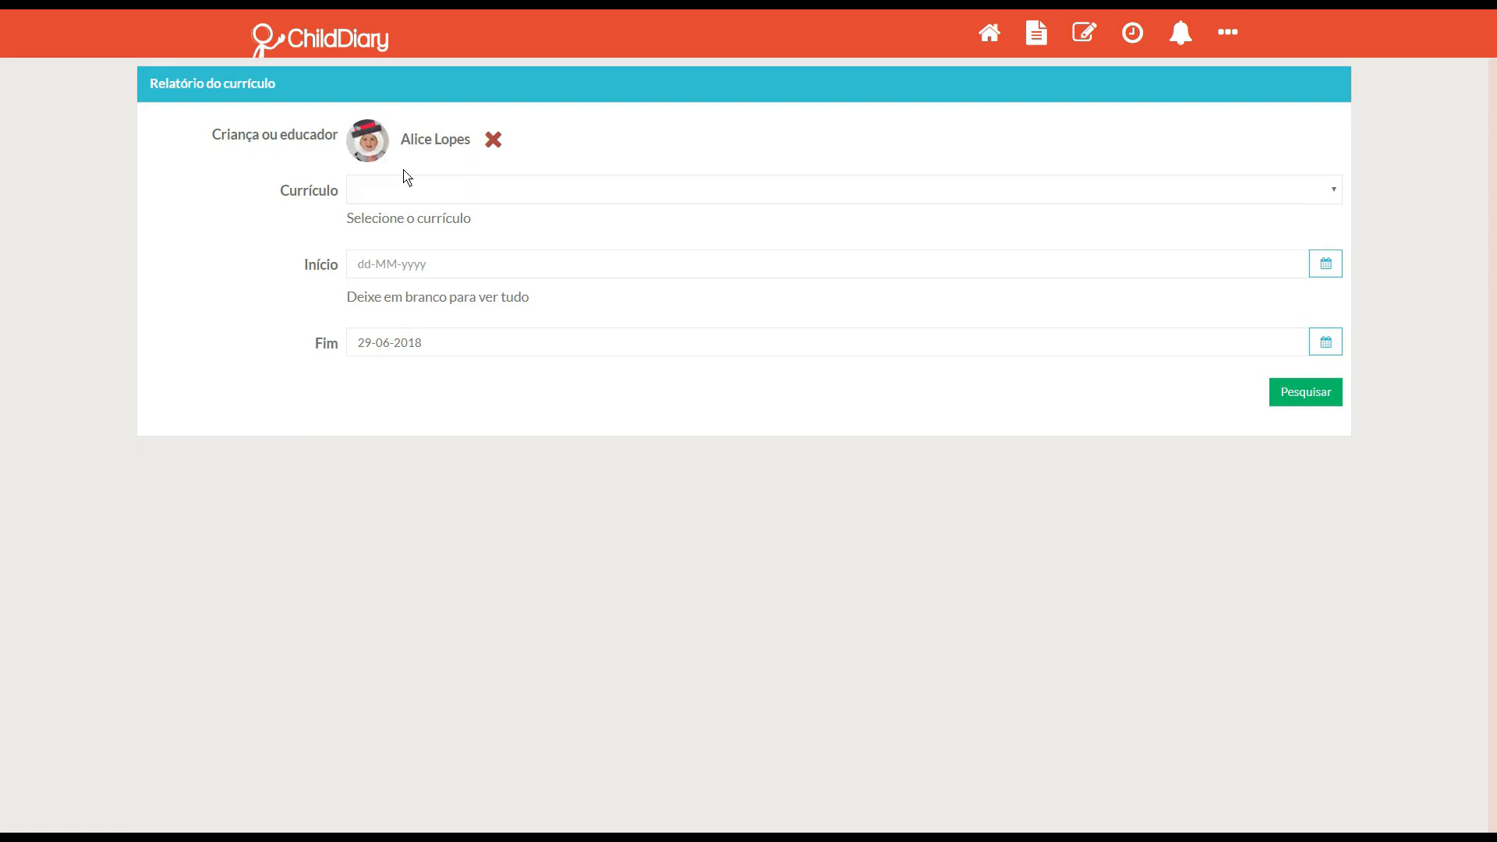
left_click(404, 192)
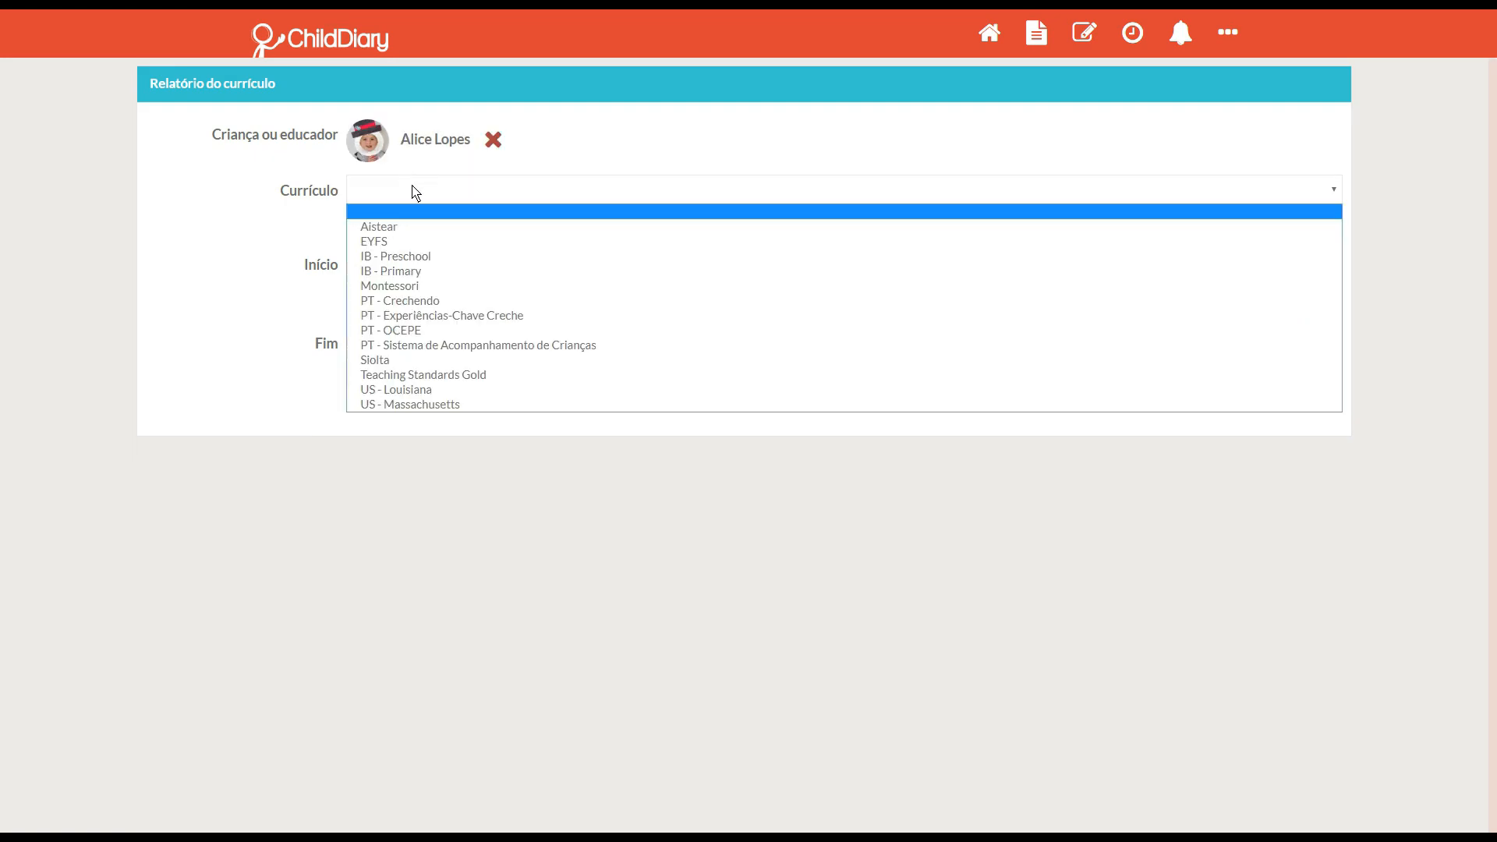
left_click(403, 332)
Set the report's start date to 1 January 2018 and run the search.
left_click(891, 269)
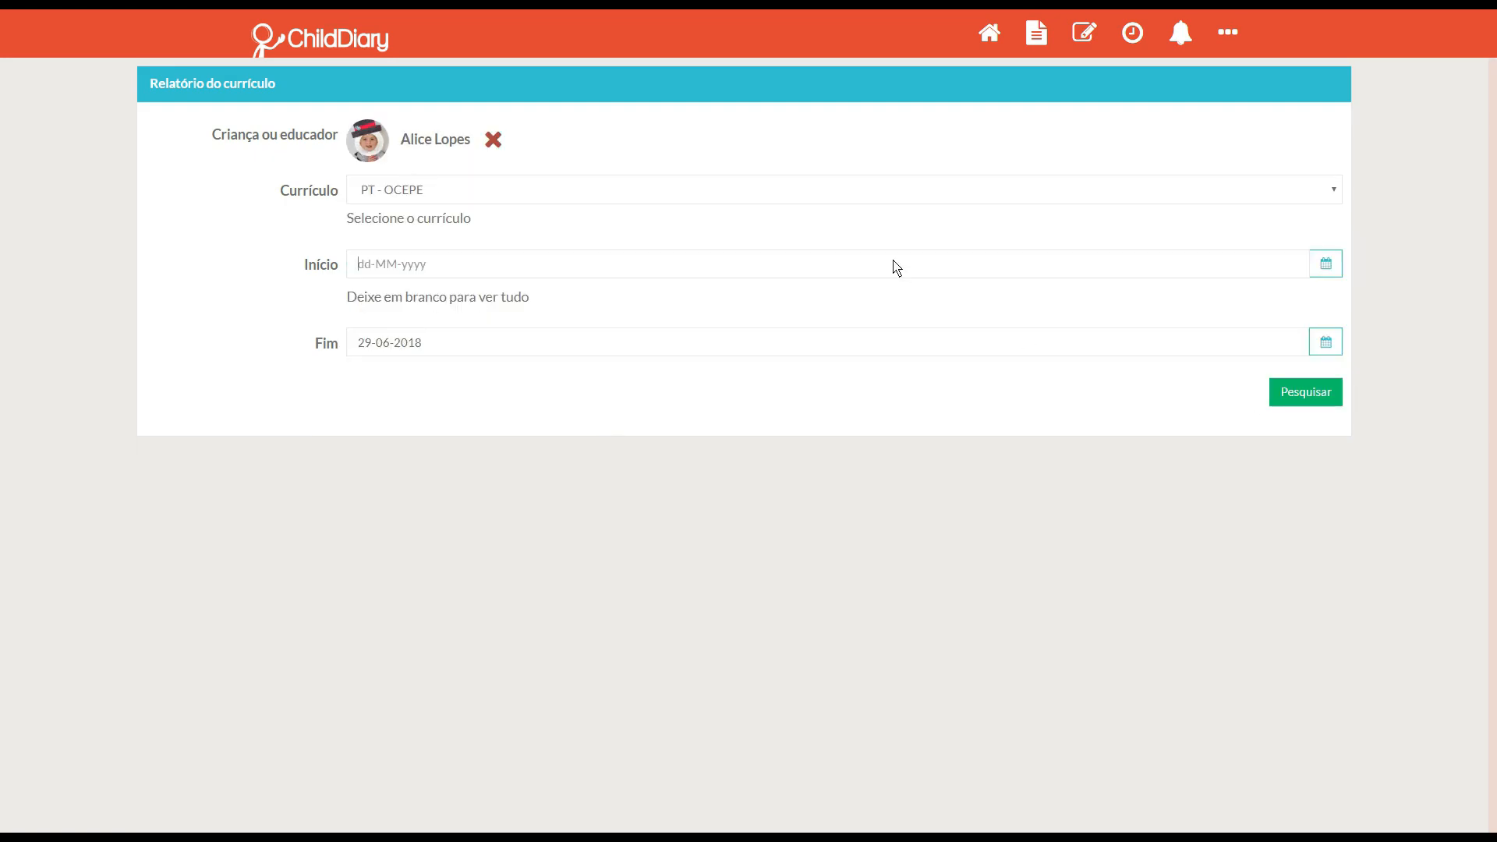
left_click(362, 296)
left_click(363, 296)
left_click(362, 297)
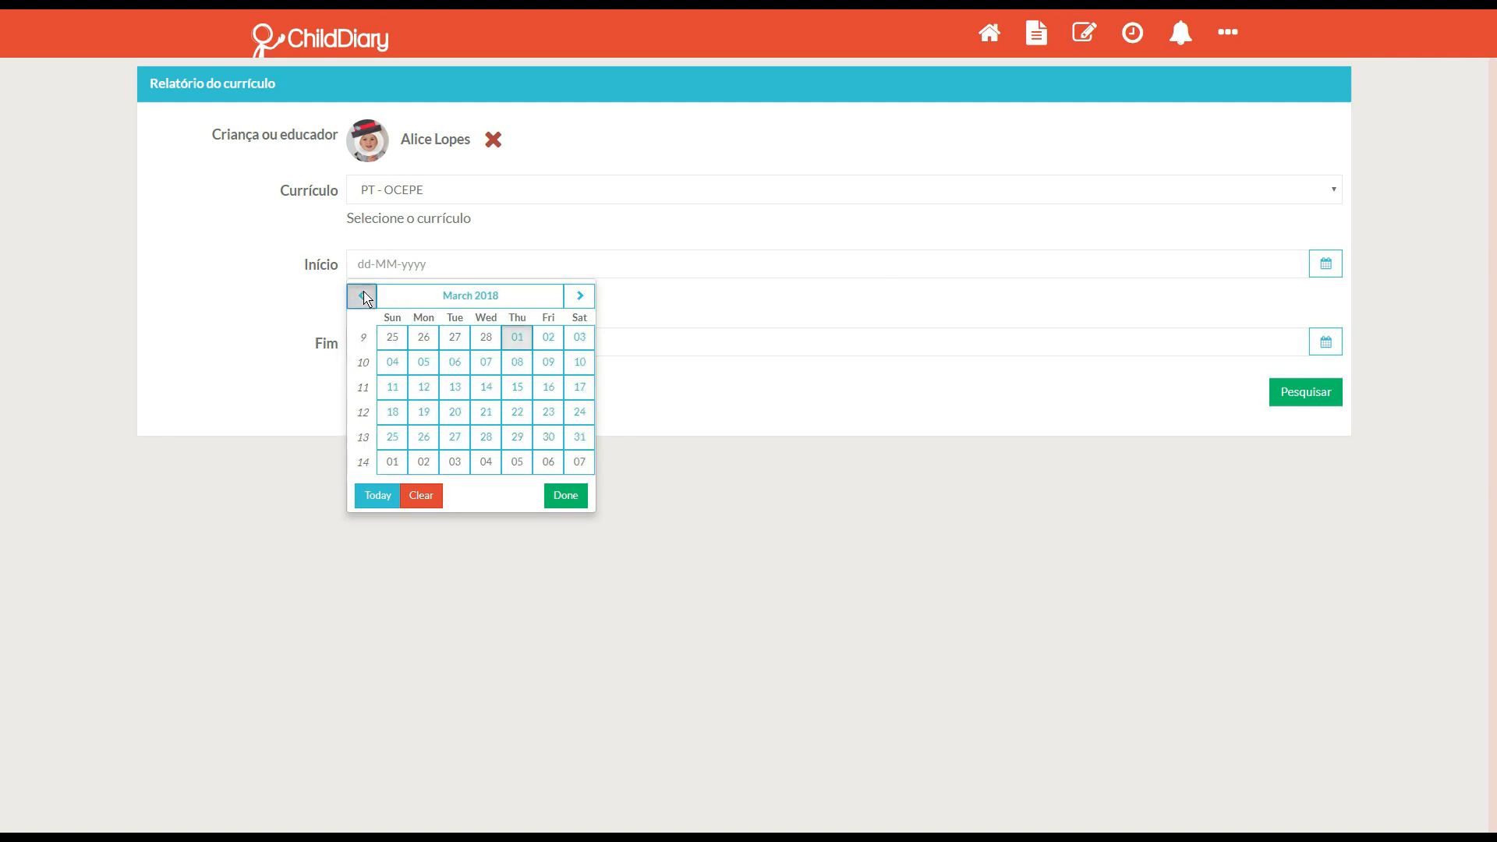
left_click(363, 296)
left_click(362, 296)
left_click(422, 335)
left_click(1325, 392)
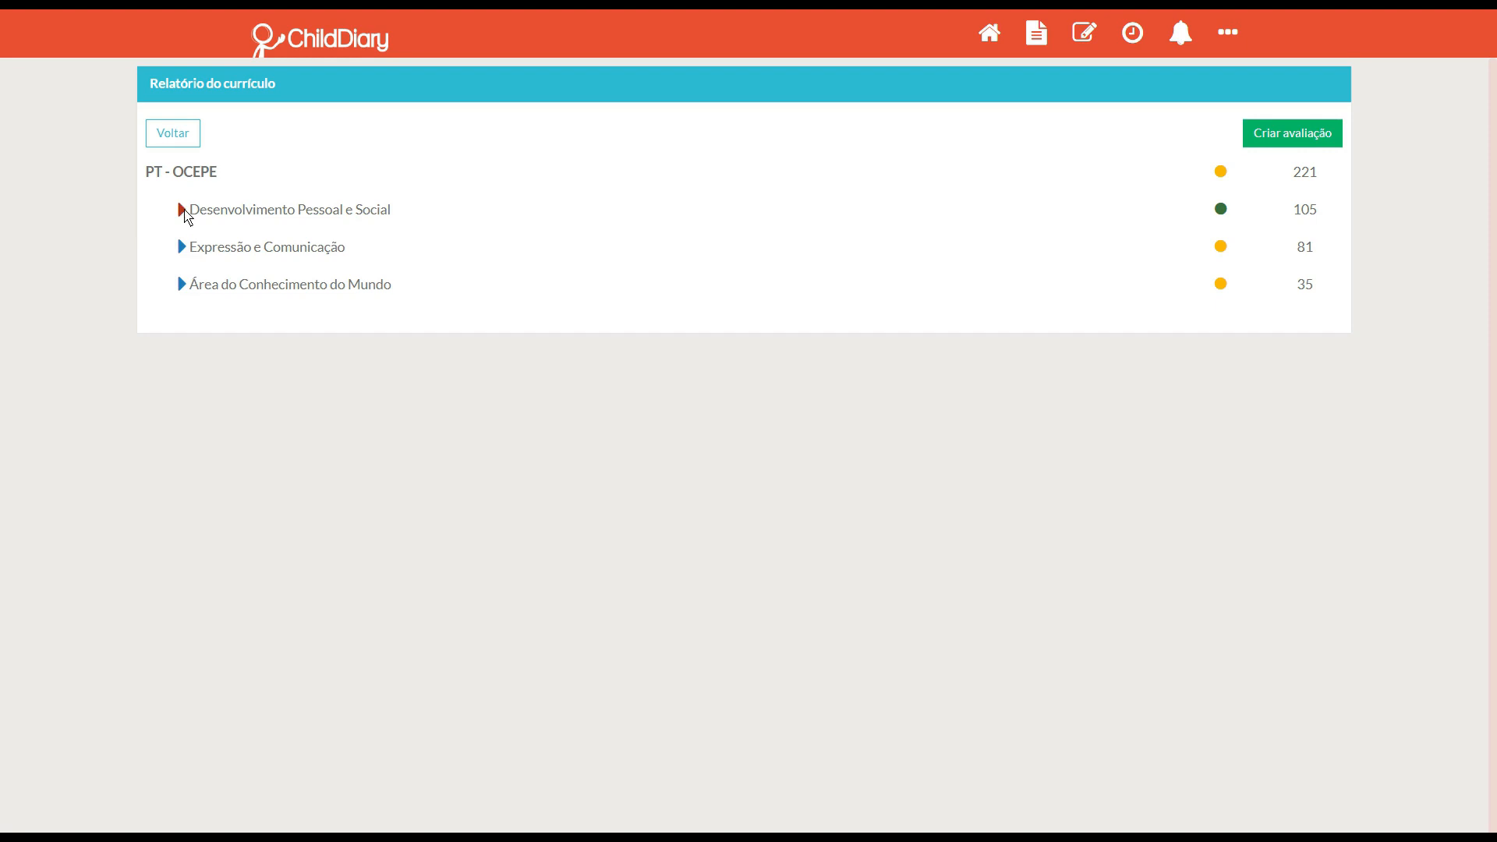
Expand the report's three curriculum areas and the "Consciência de si como aprendente" guidelines to examine their observation counts.
left_click(183, 210)
left_click(182, 396)
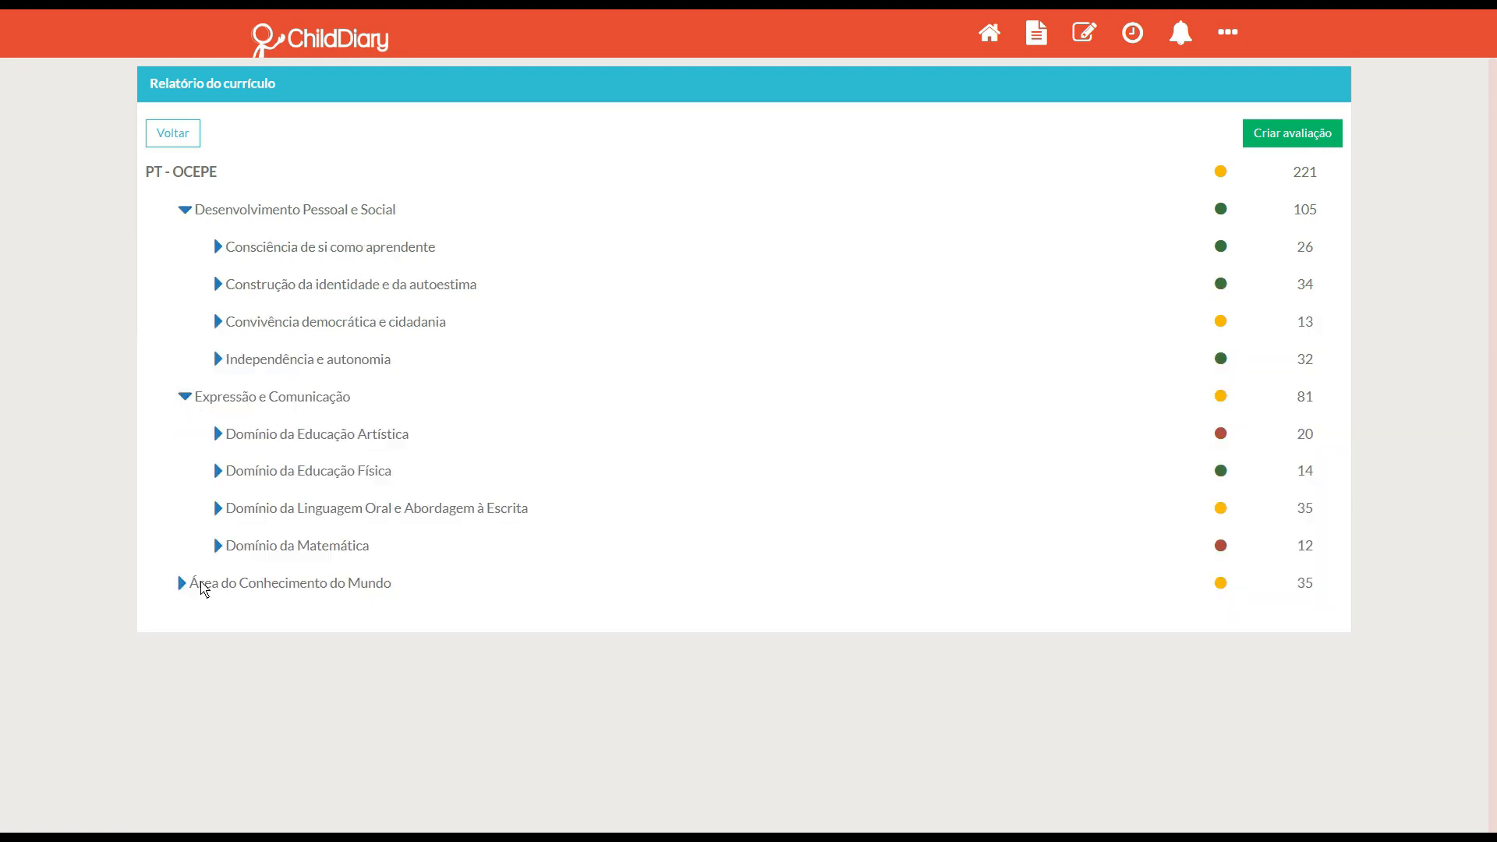
left_click(180, 583)
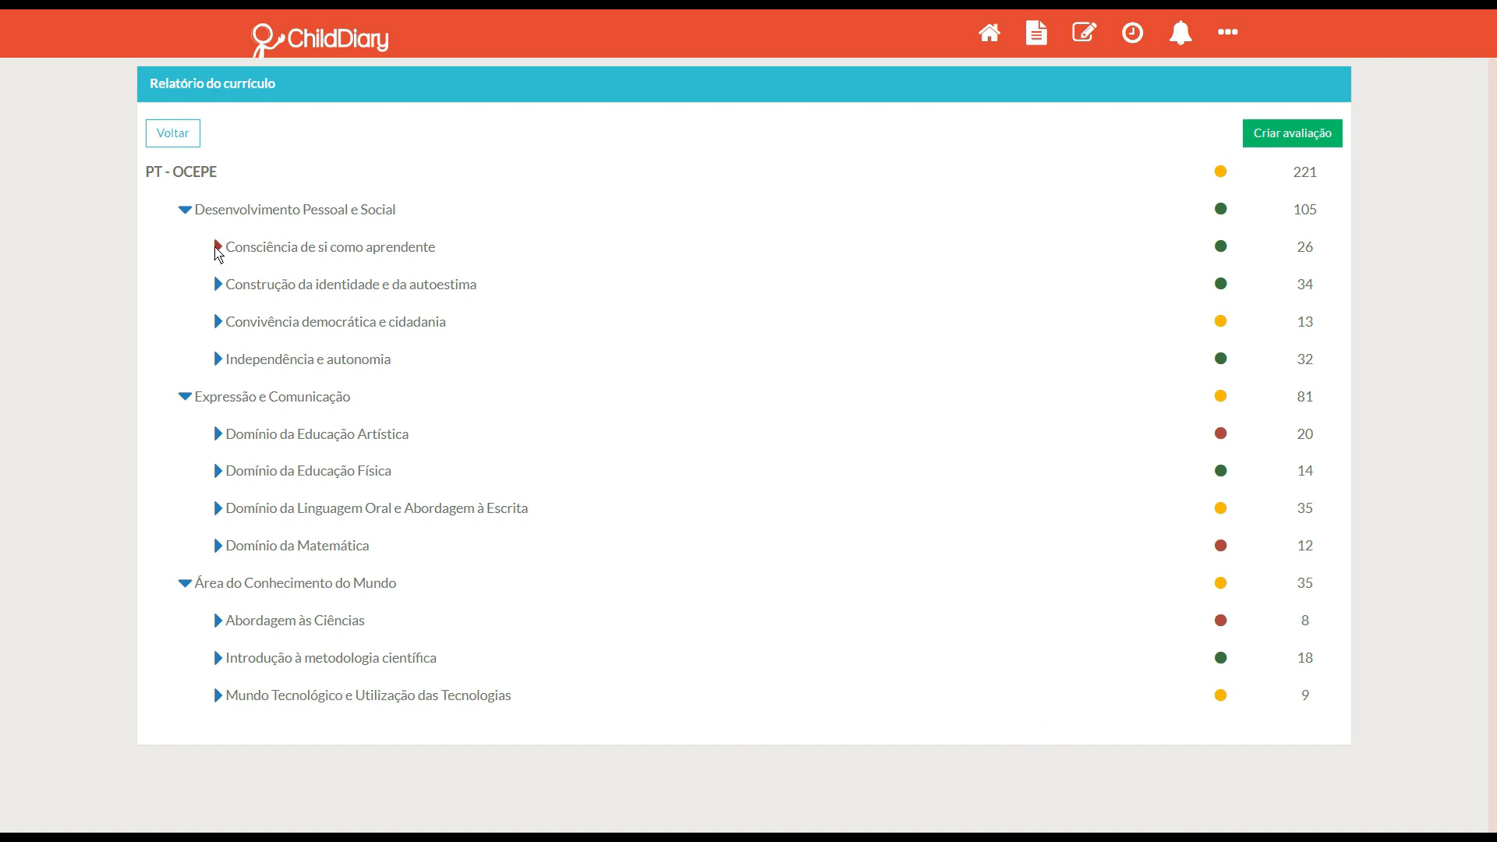
left_click(219, 248)
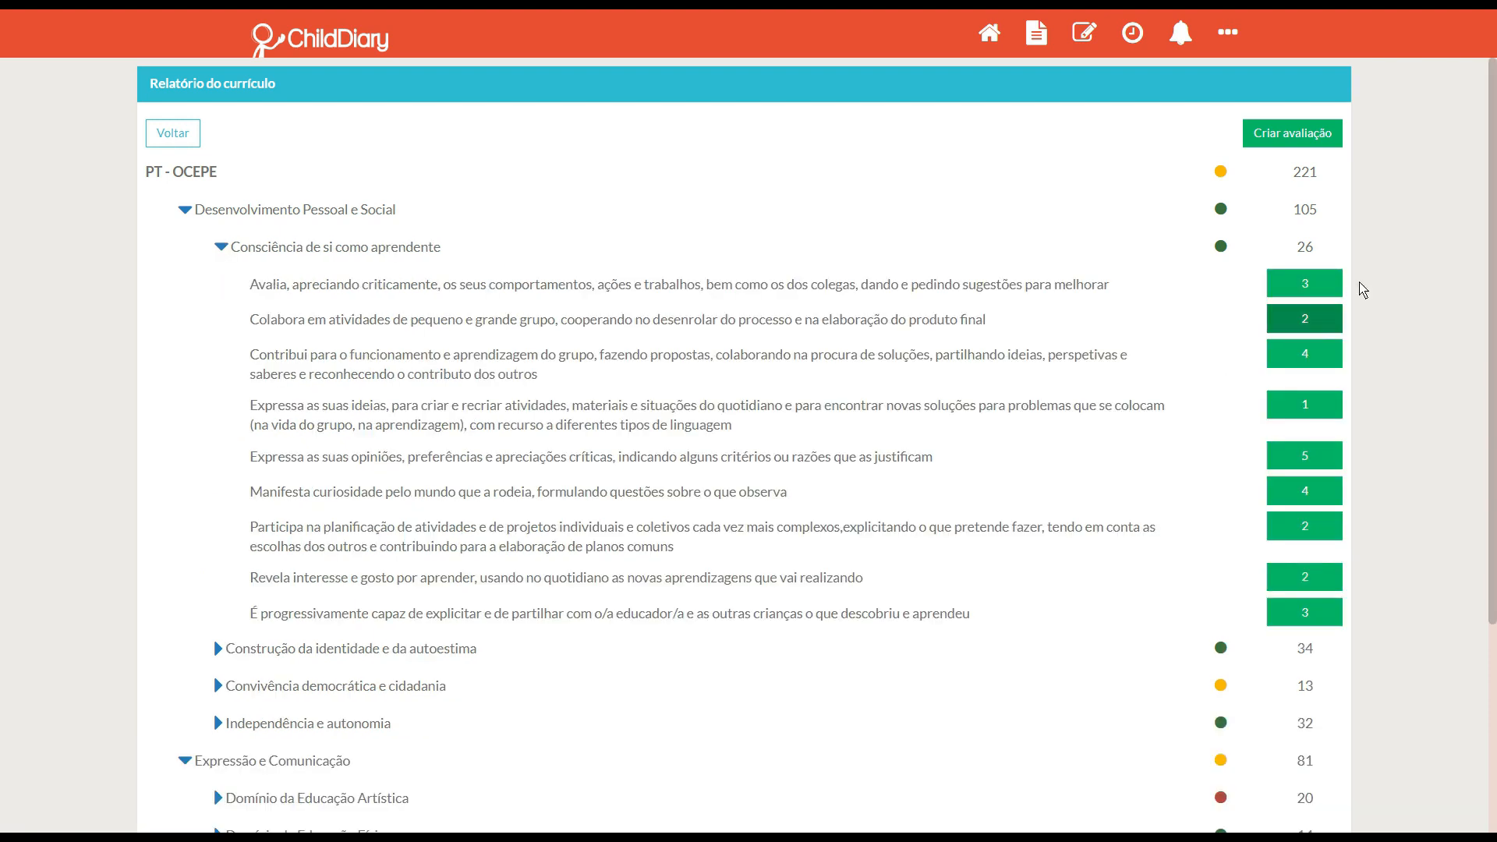
Review the observations linked to the guideline "Colabora em atividades de pequeno e grande grupo", then close them.
left_click(1306, 320)
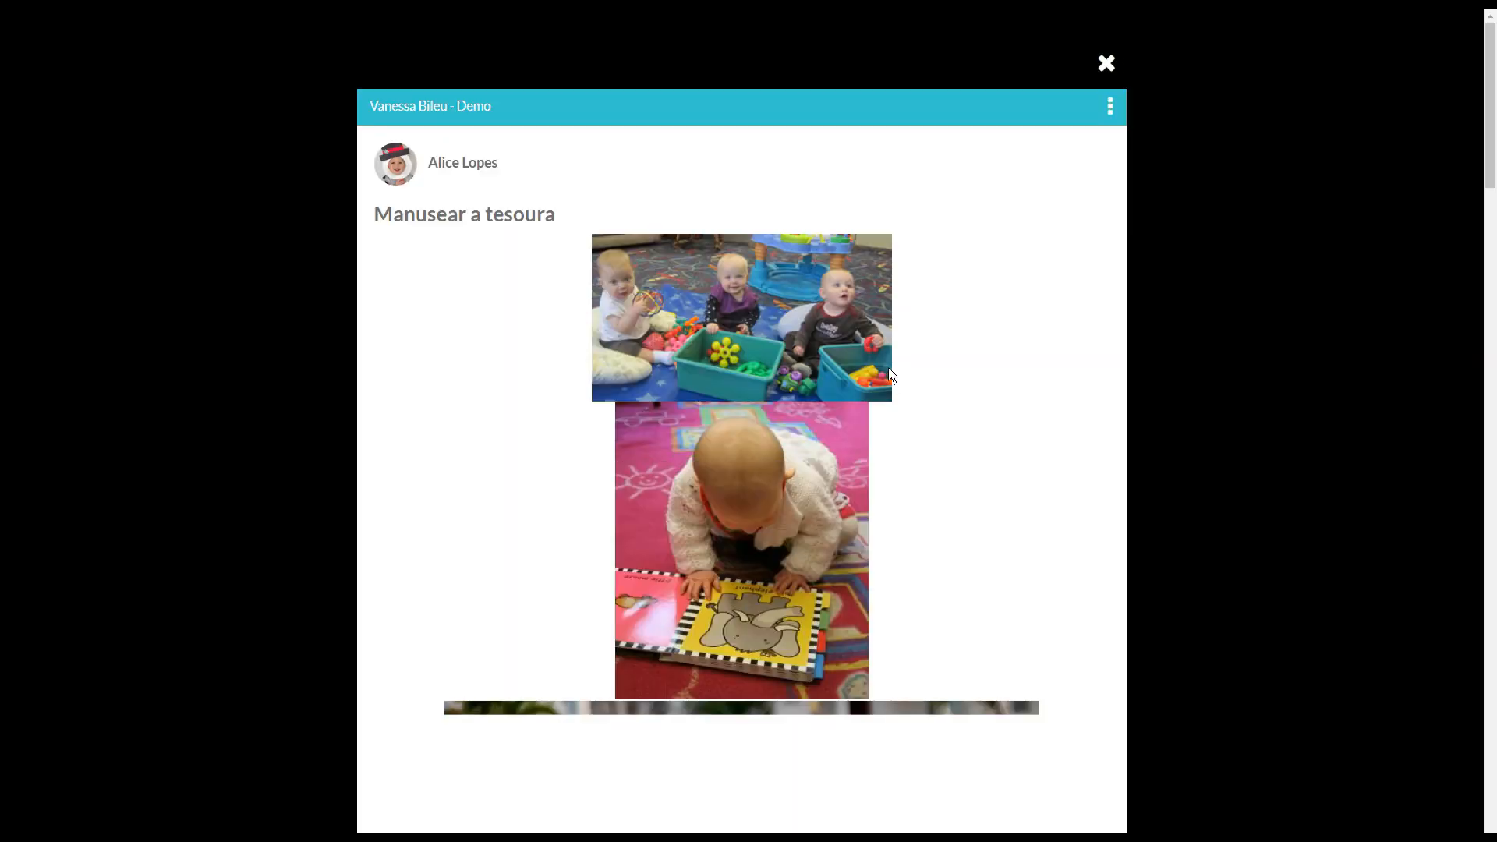
scroll(832, 431, "down", 15)
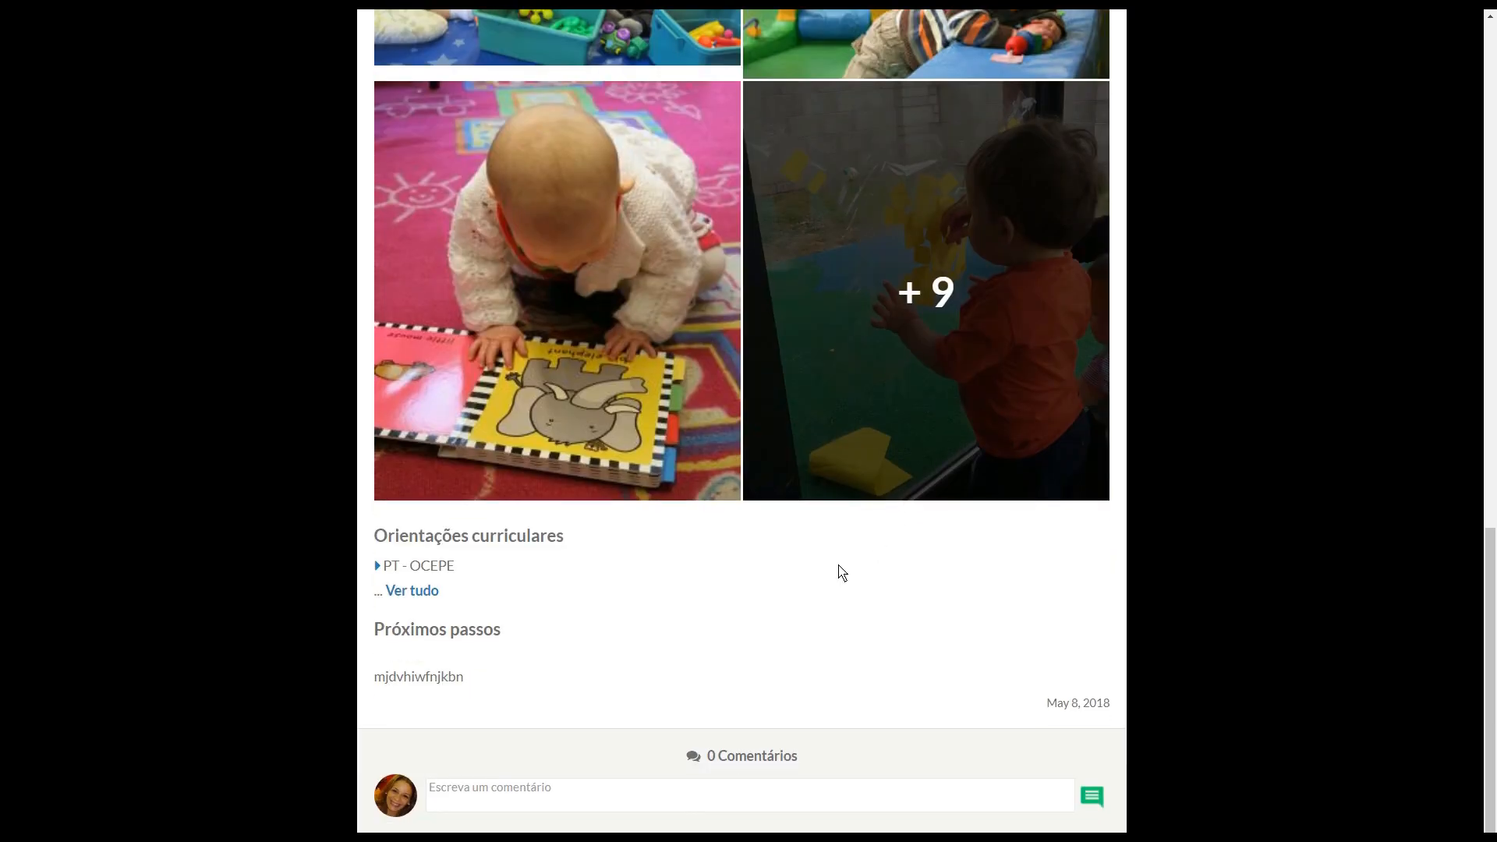
scroll(838, 572, "up", 15)
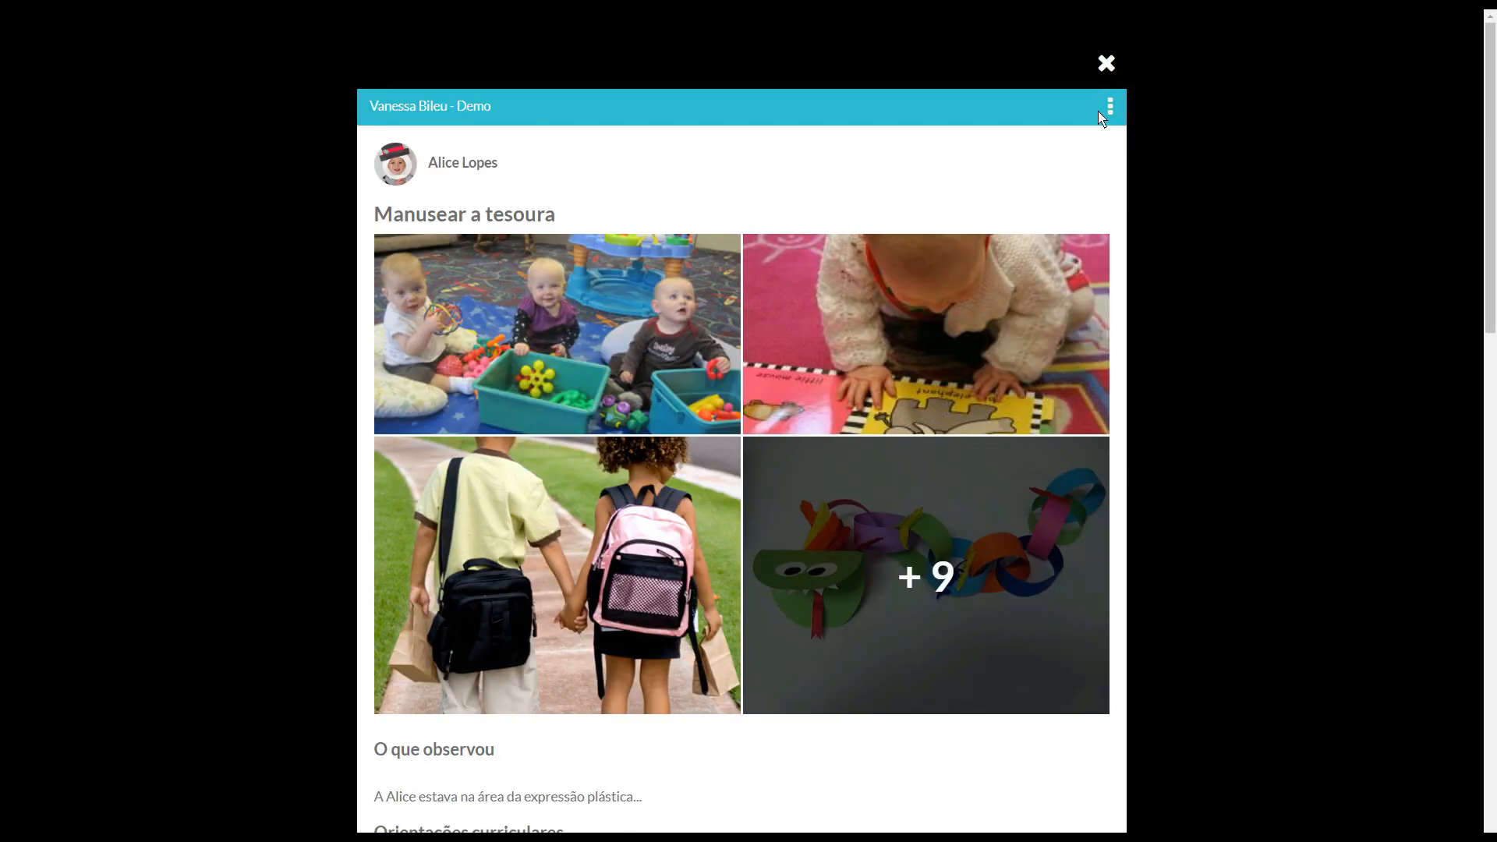
left_click(1106, 64)
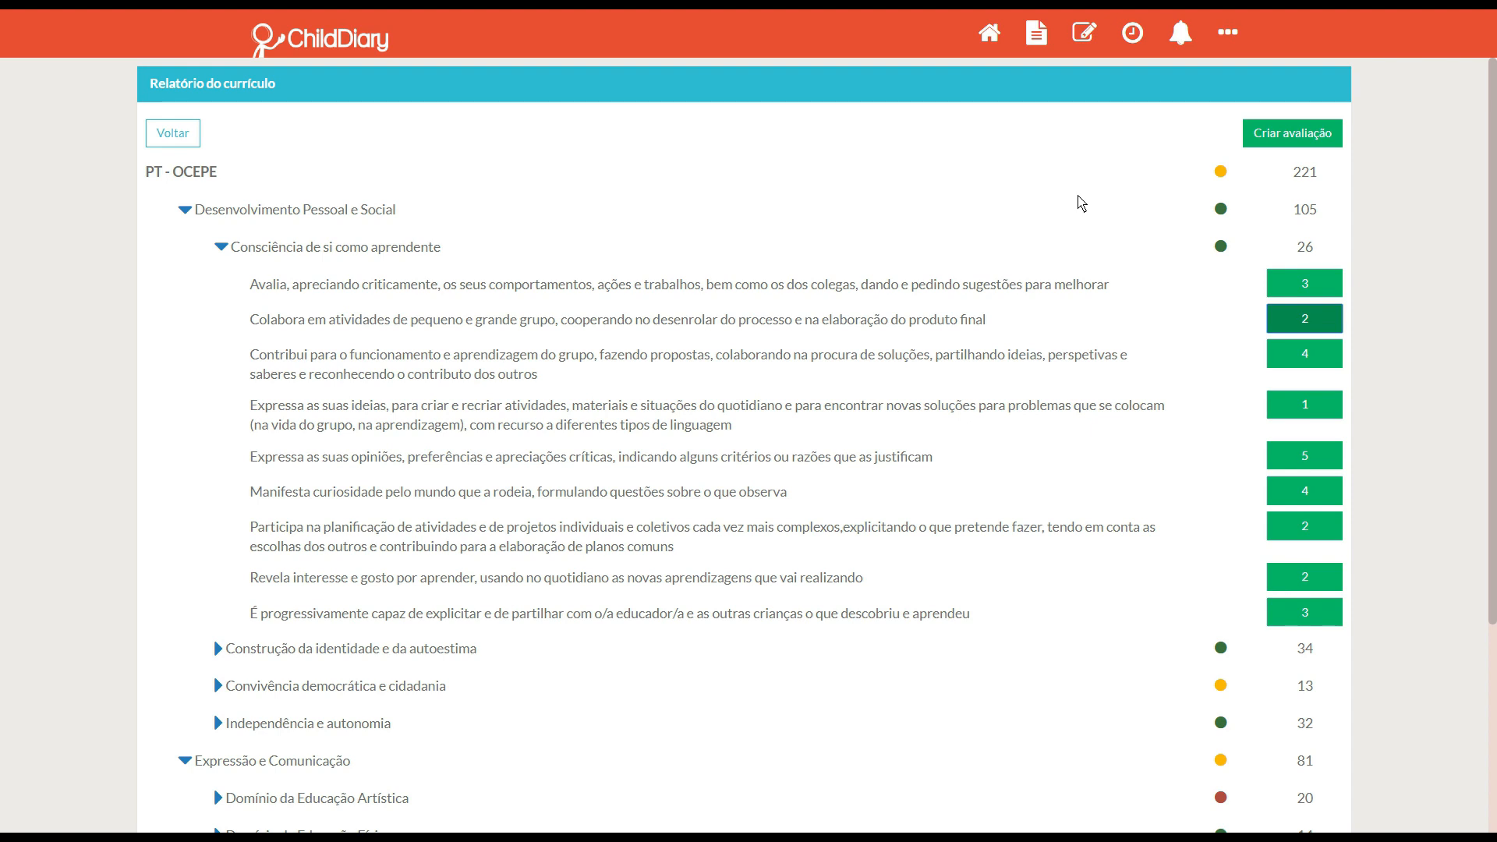
Create an evaluation from the curriculum report and expand "Desenvolvimento Pessoal e Social" down to the "Consciência de si como aprendente" guidelines.
left_click(1260, 134)
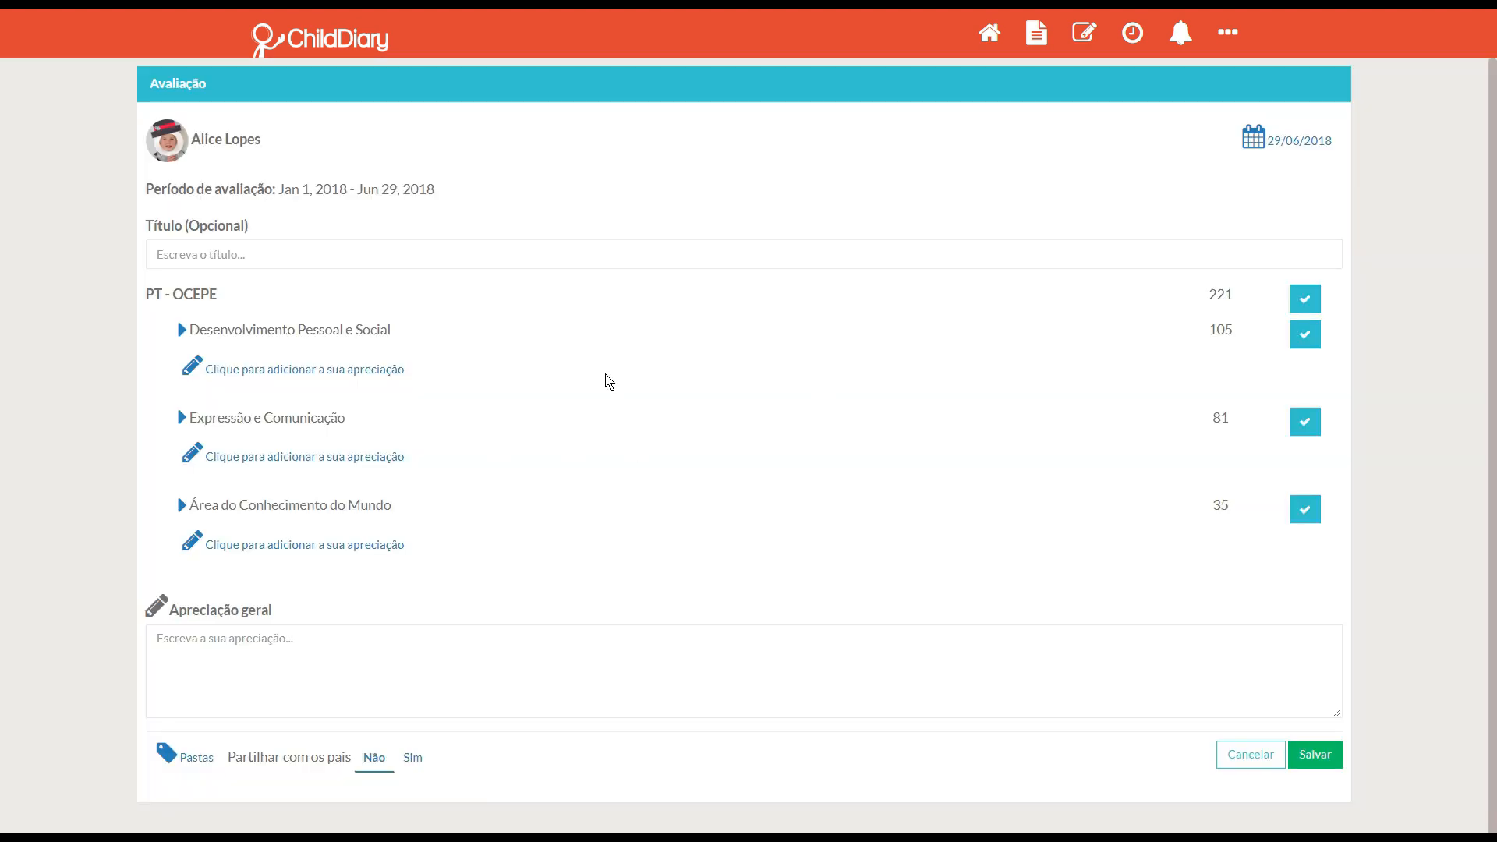
left_click(181, 330)
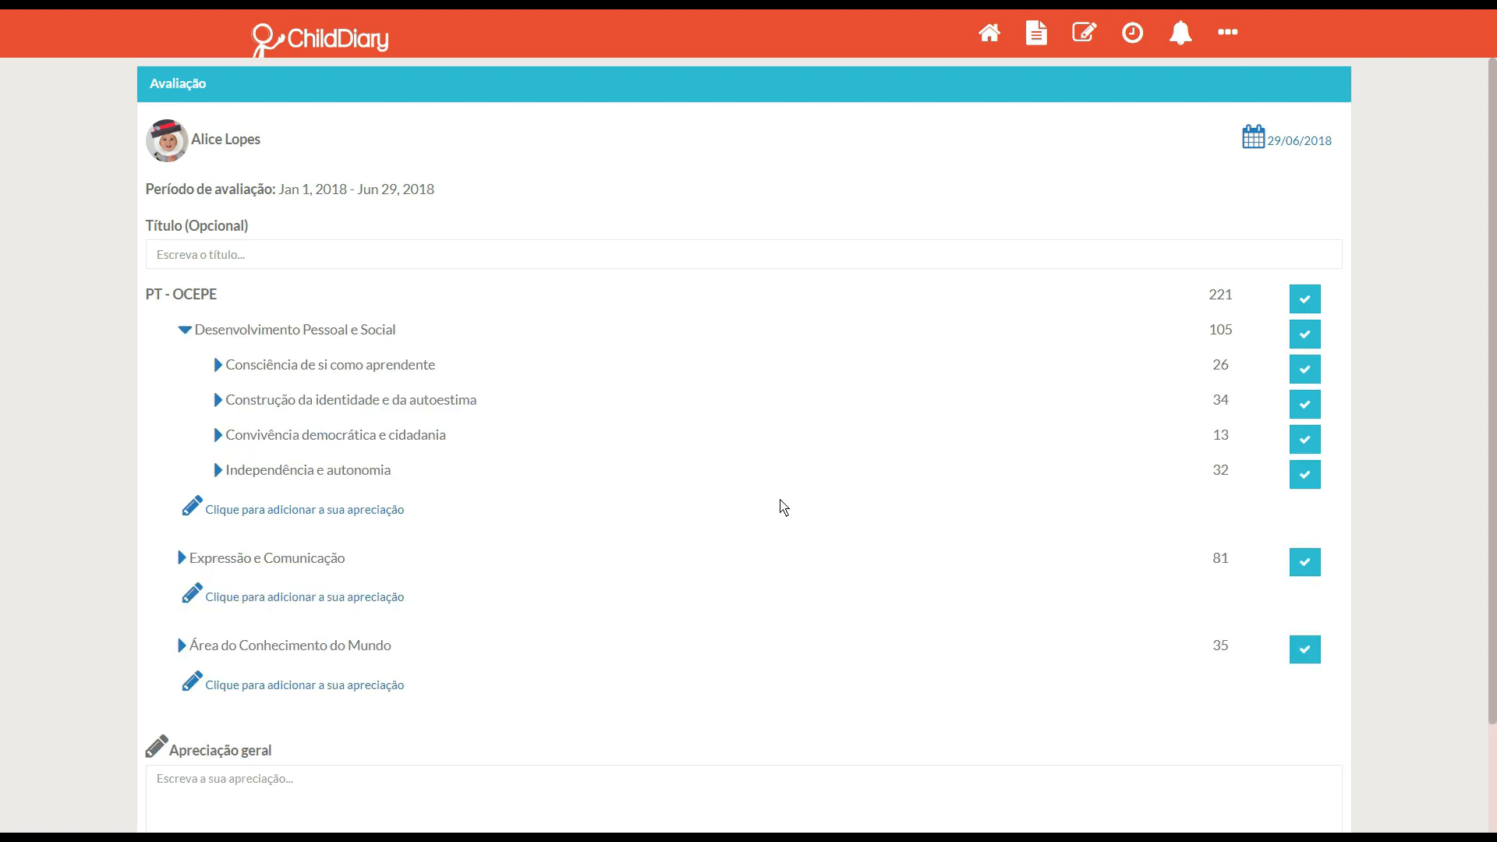
left_click(366, 509)
left_click(512, 539)
left_click(219, 365)
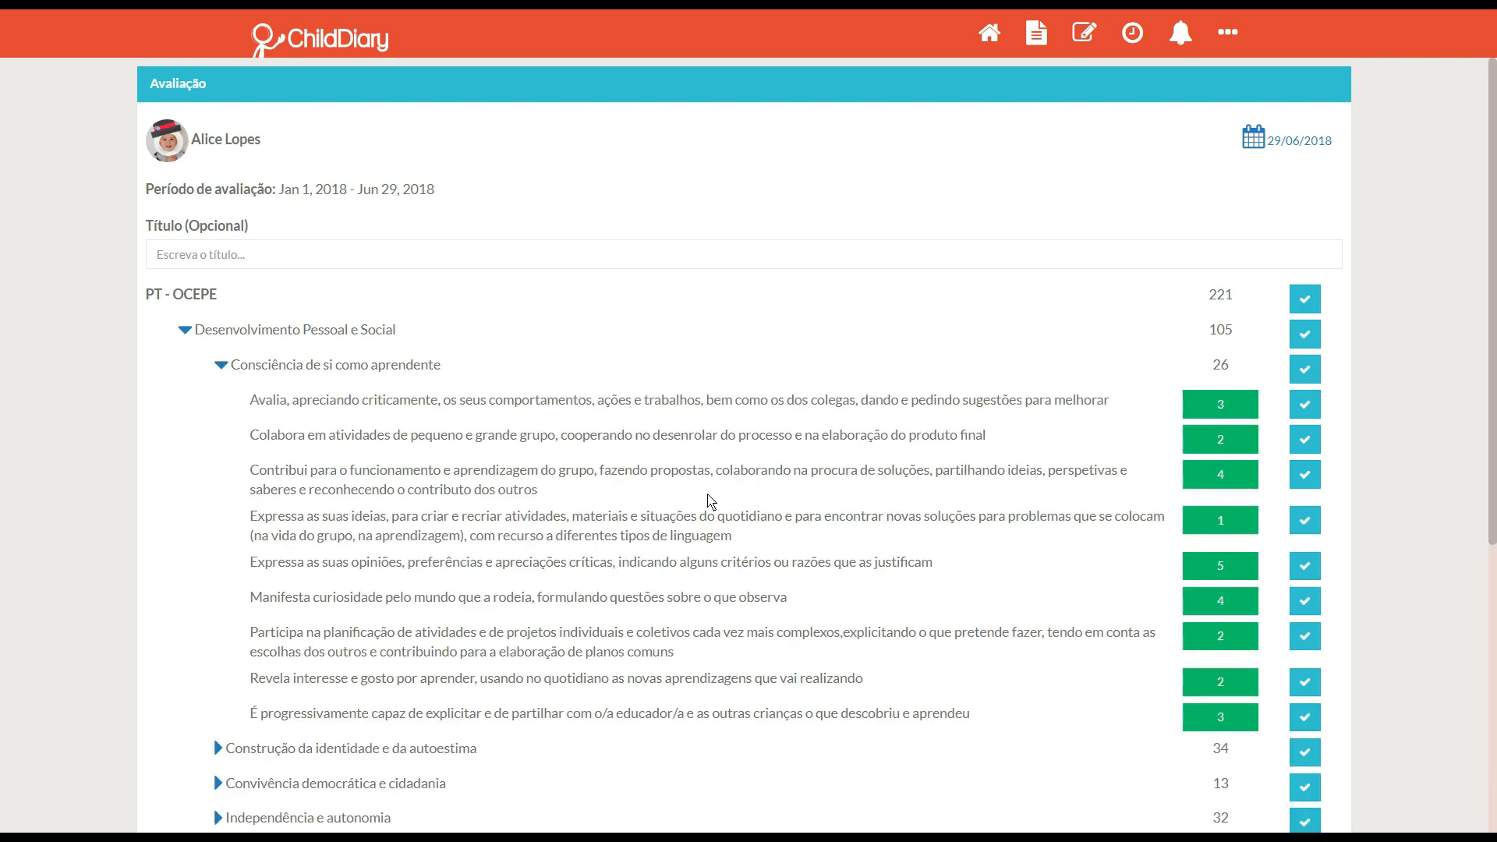
Exclude the whole "Consciência de si como aprendente" section, with all its guidelines, from the evaluation.
scroll(702, 505, "down", 1)
scroll(701, 505, "down", 1)
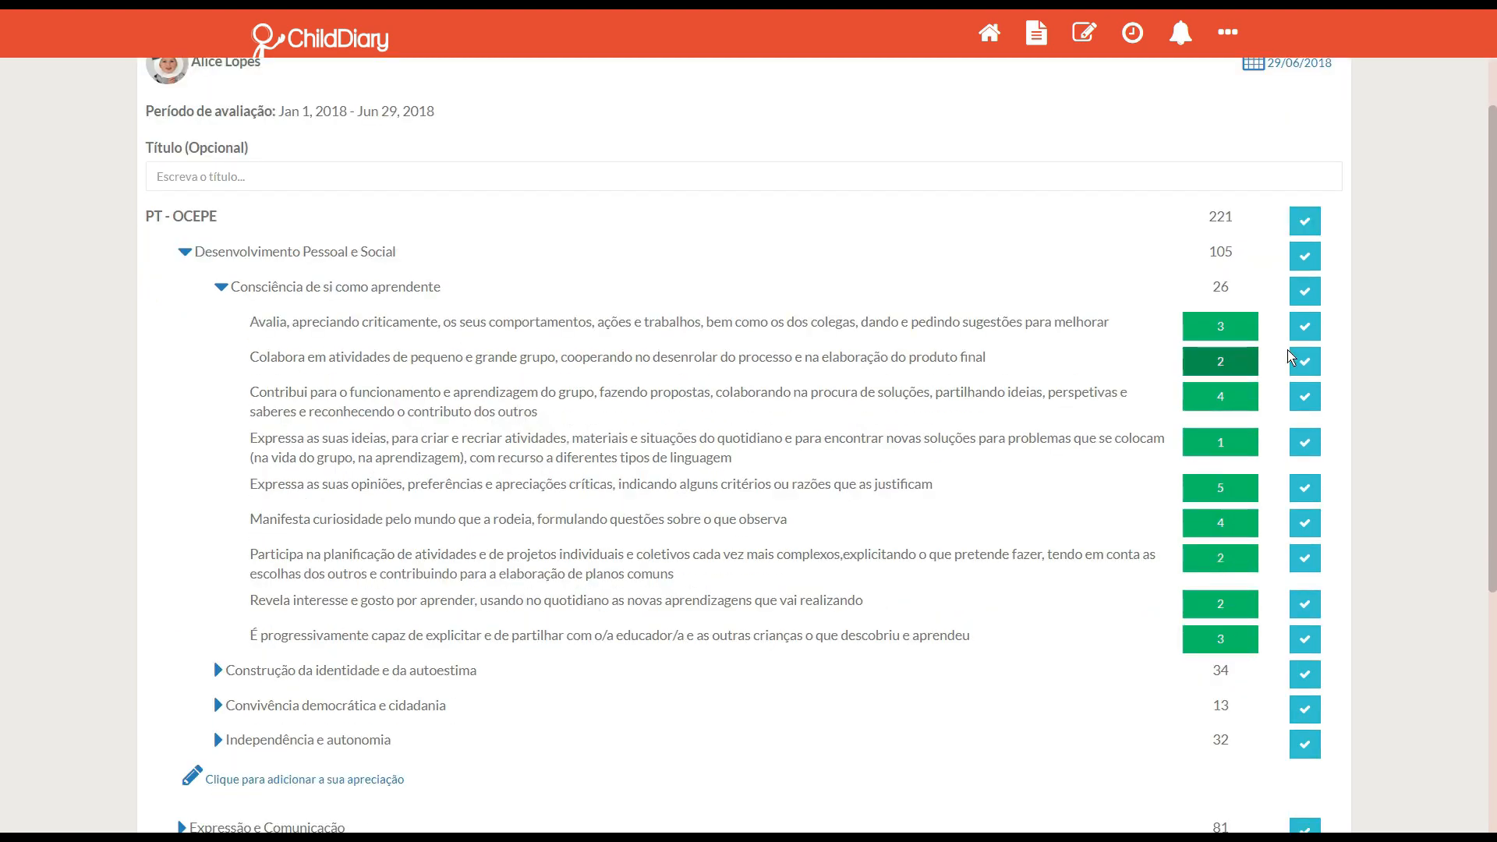
left_click(1305, 290)
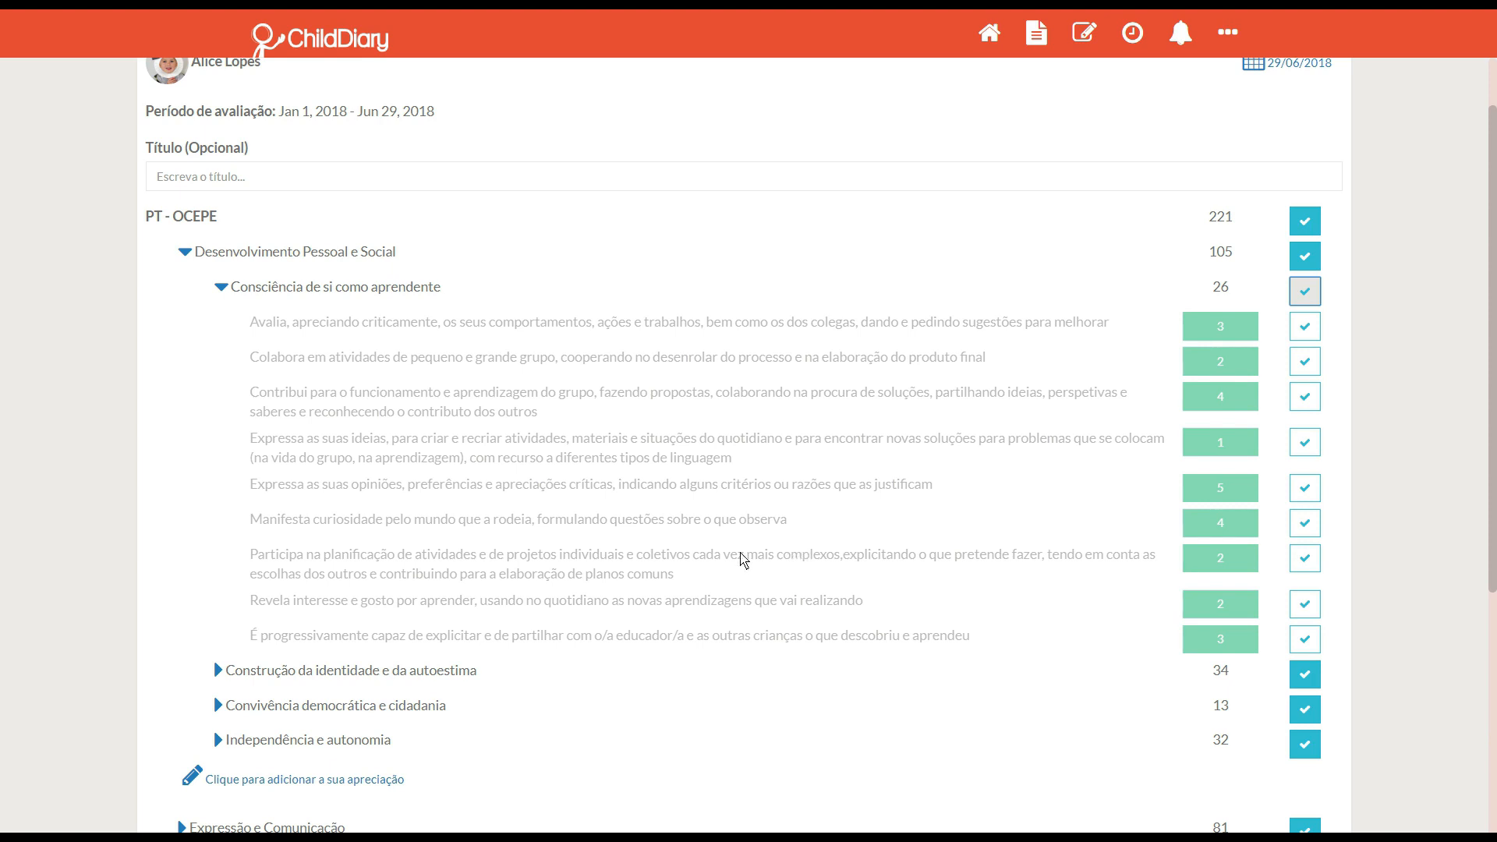
Open the appreciation text field for the "Desenvolvimento Pessoal e Social" area.
scroll(701, 593, "down", 3)
left_click(367, 545)
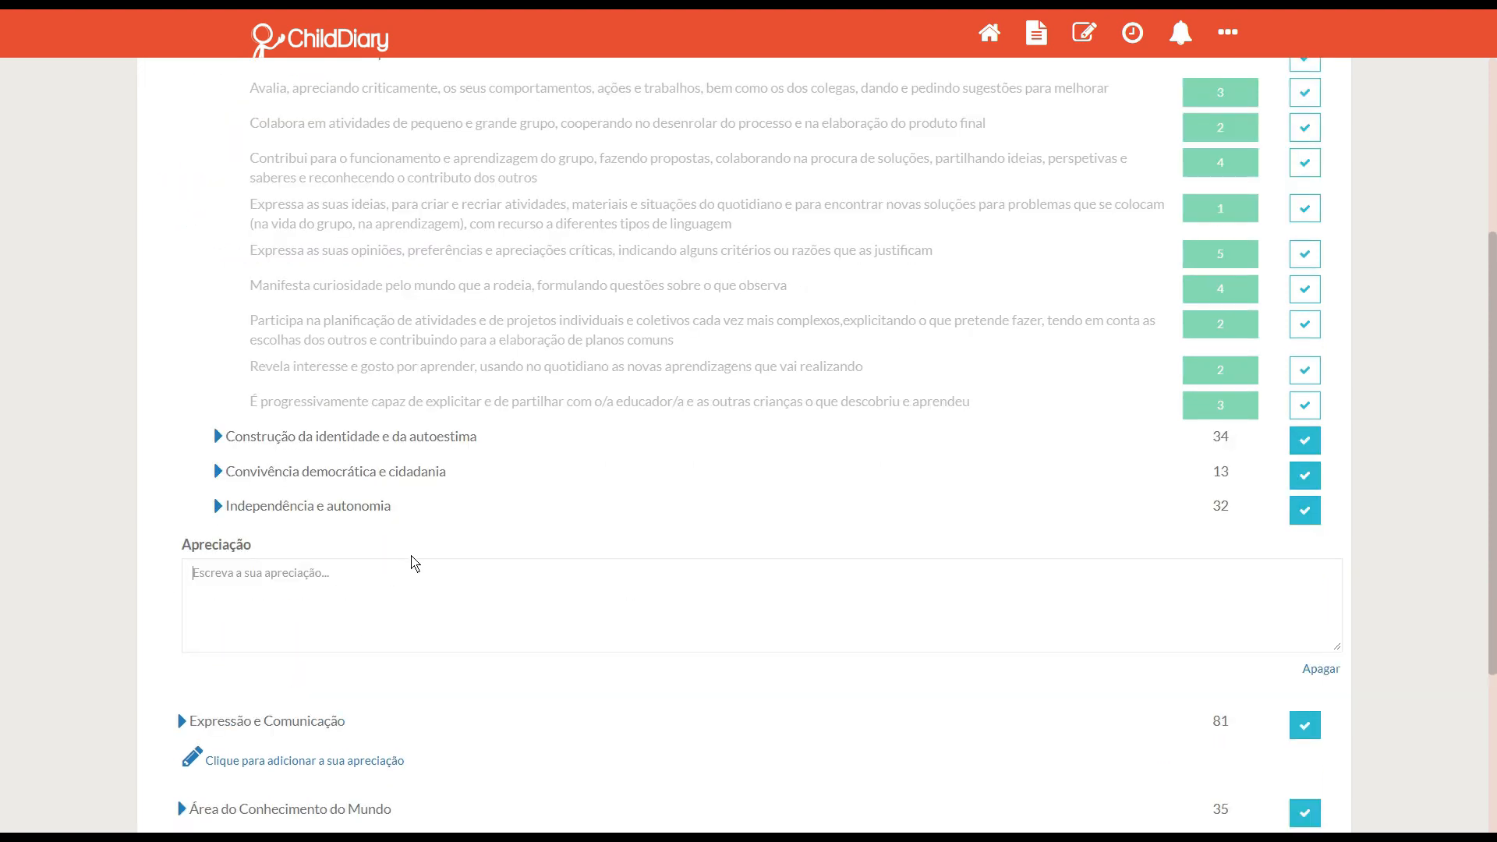
scroll(413, 545, "up", 3)
scroll(678, 618, "down", 2)
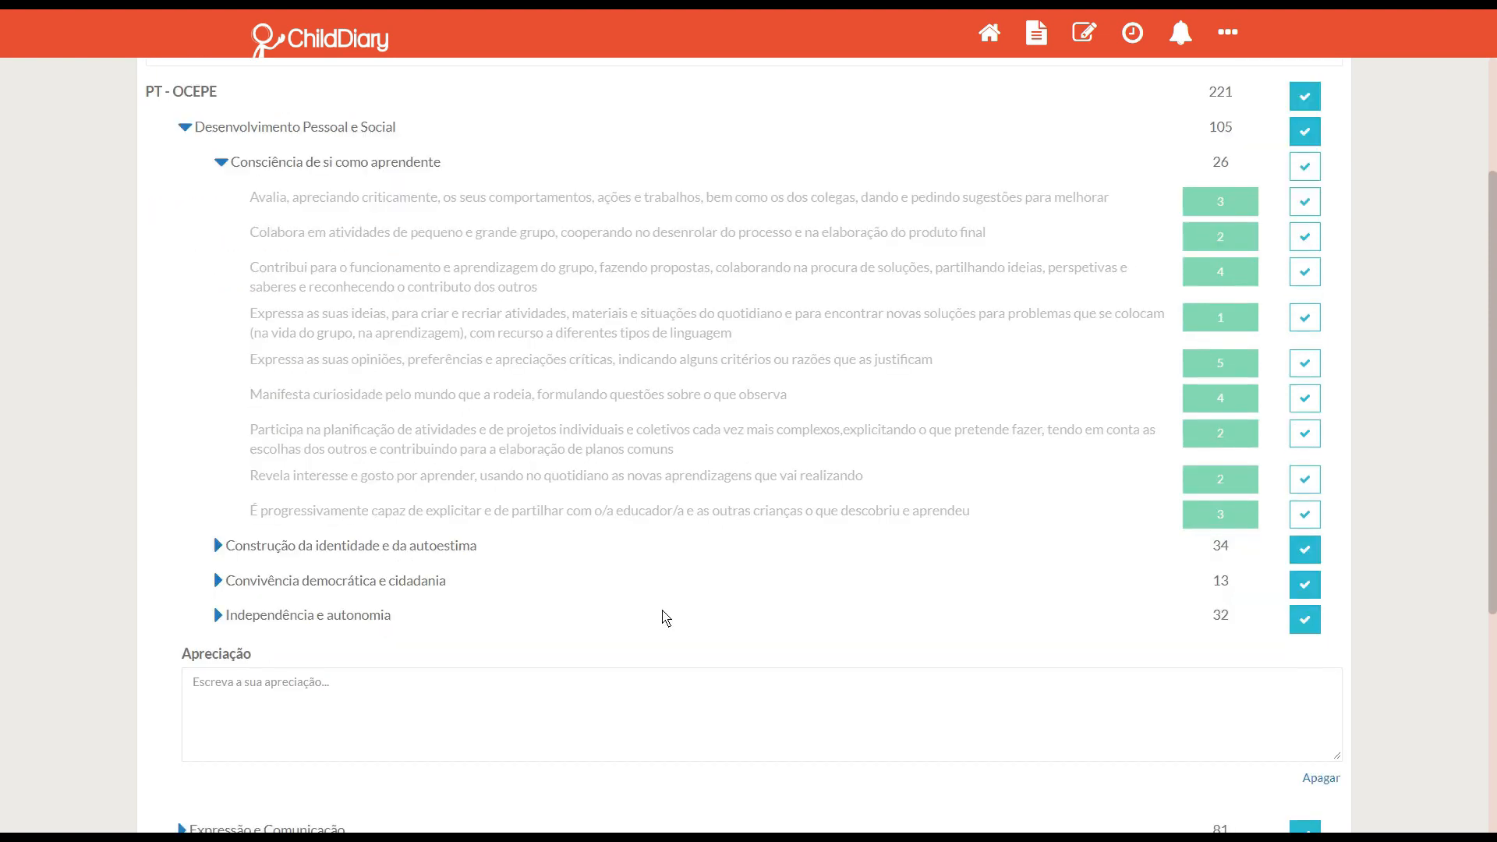
Expand "Expressão e Comunicação" and its "Domínio da Educação Artística", and exclude that domain with its subdomains from the evaluation.
scroll(517, 605, "down", 3)
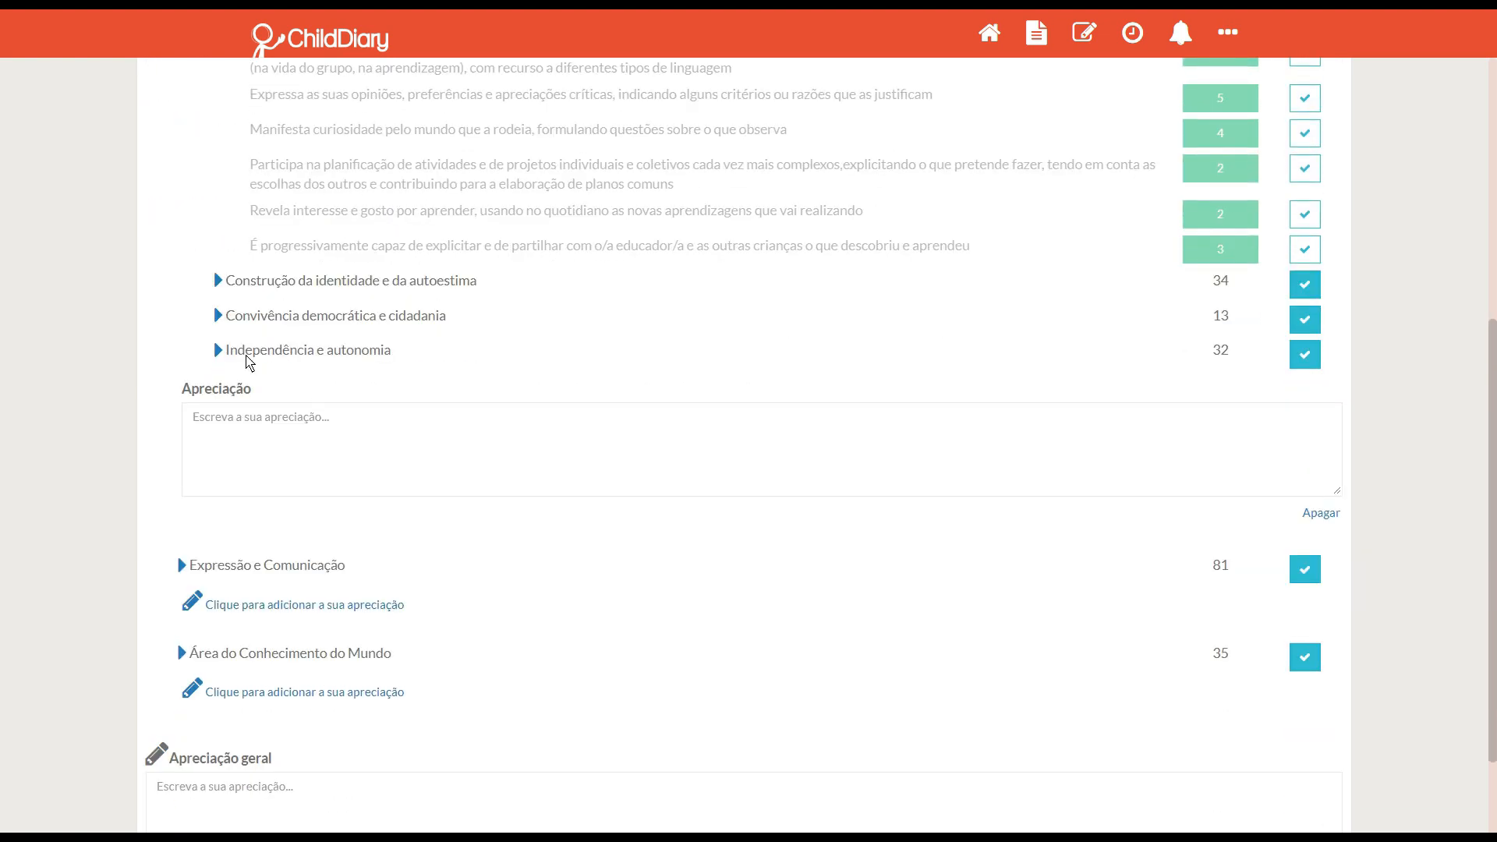
left_click(182, 565)
scroll(725, 565, "down", 2)
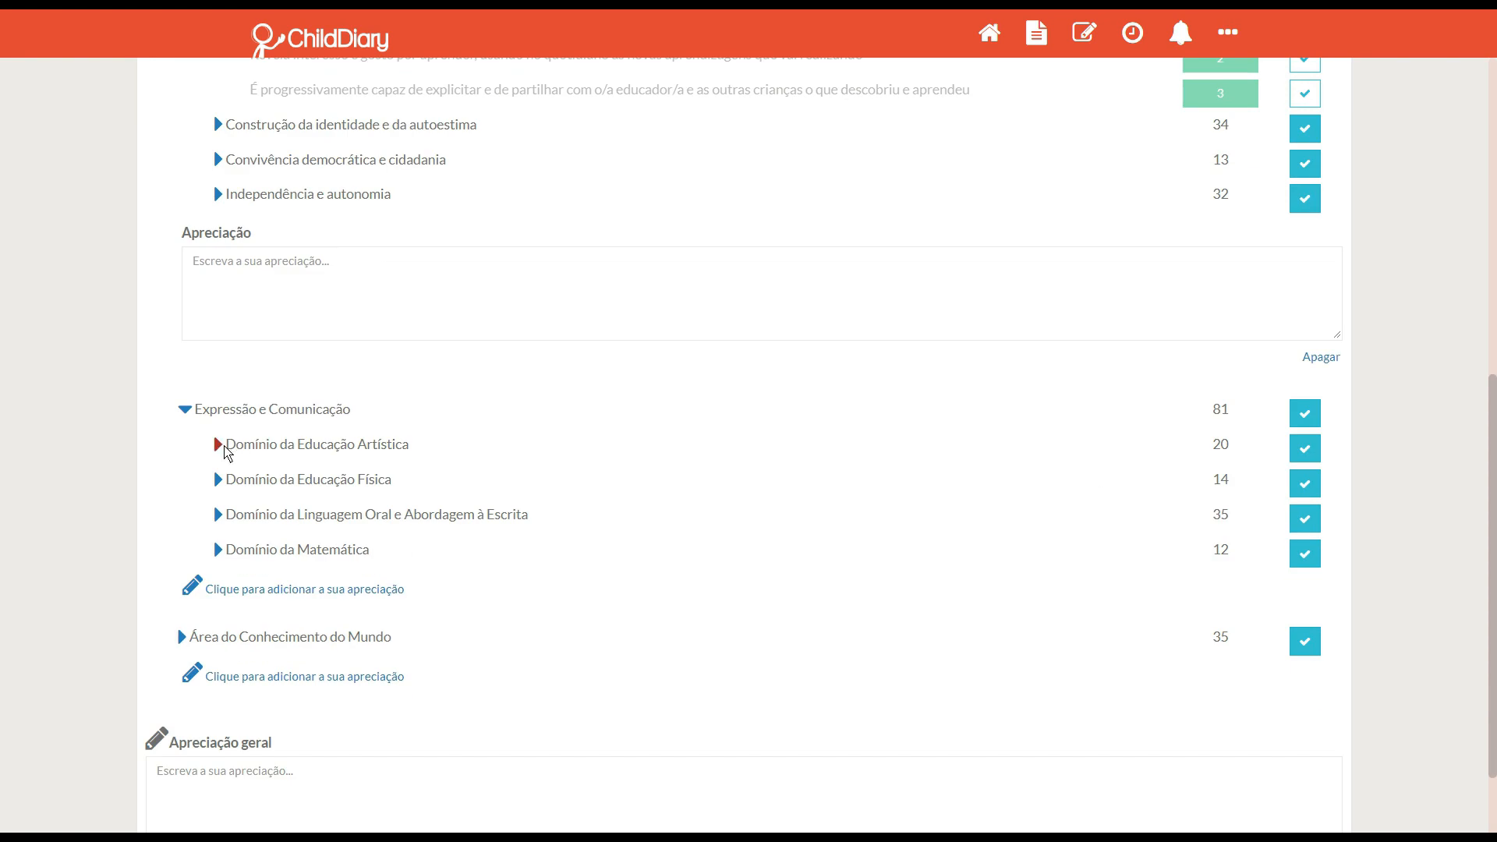
left_click(220, 446)
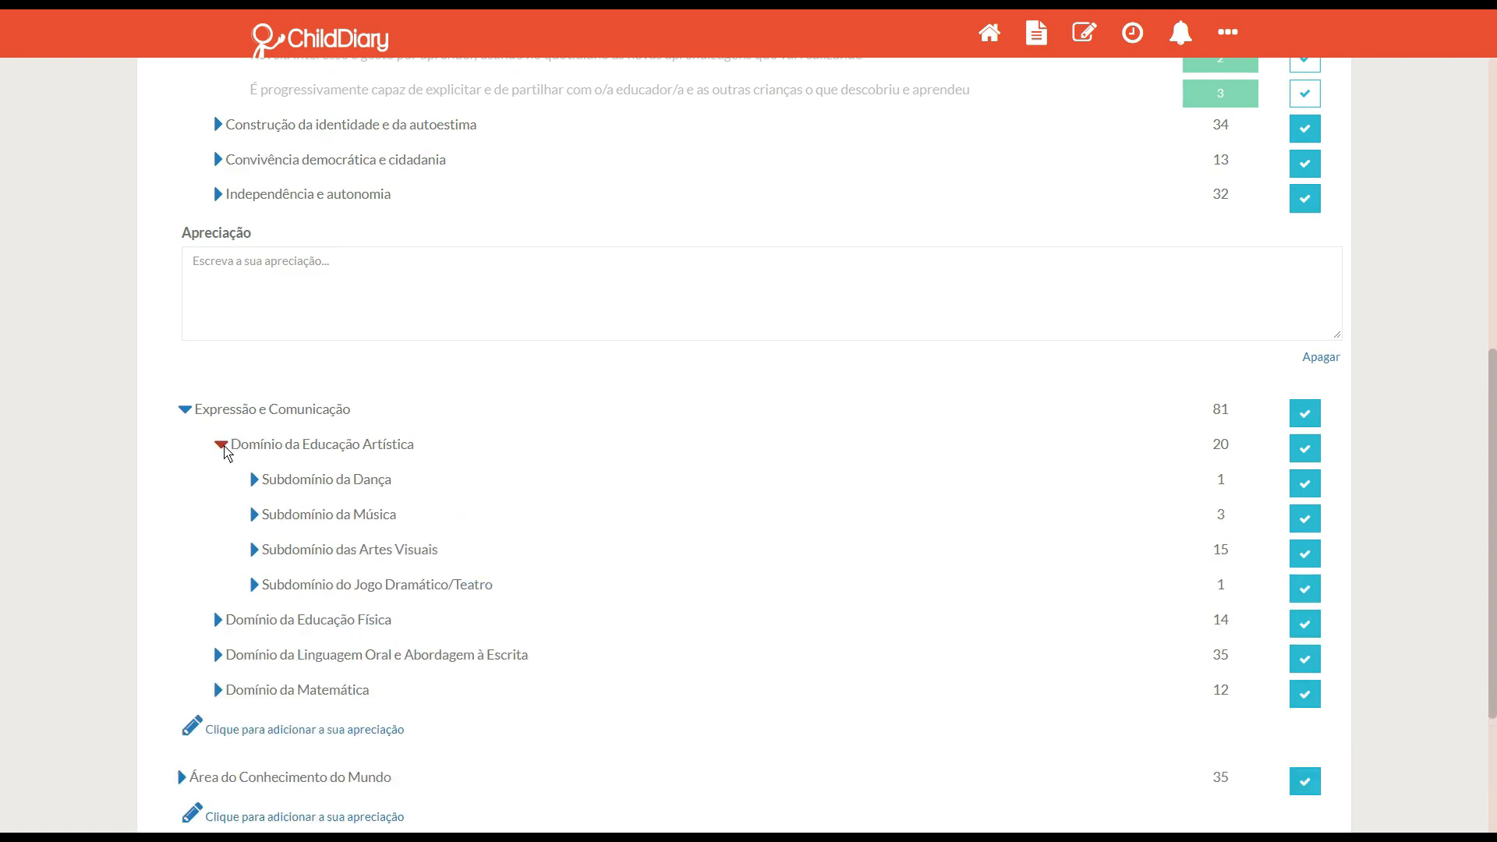
left_click(1304, 450)
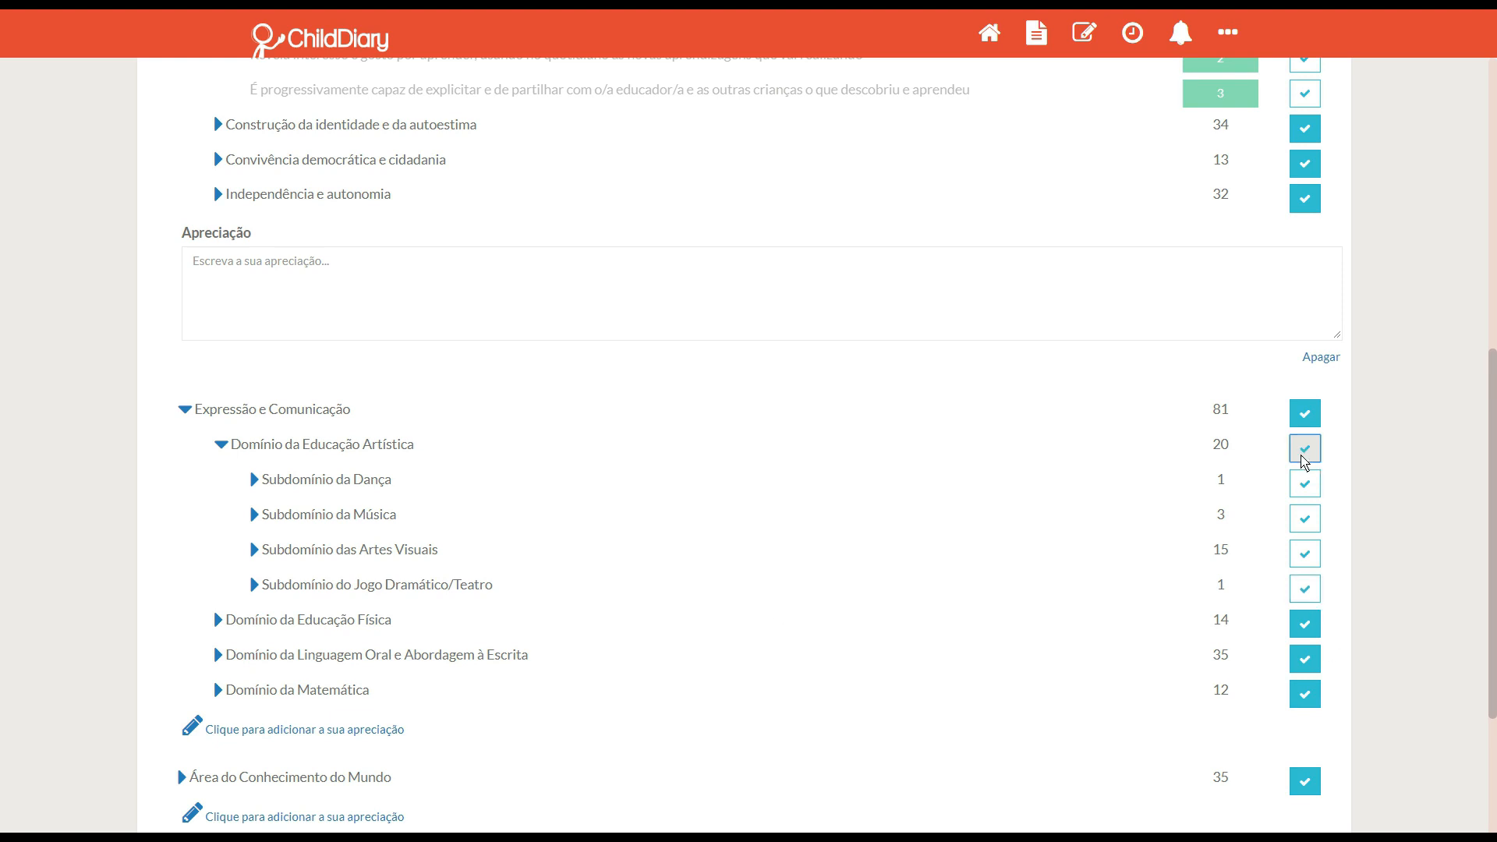
left_click(1306, 454)
scroll(523, 624, "down", 4)
scroll(565, 602, "up", 7)
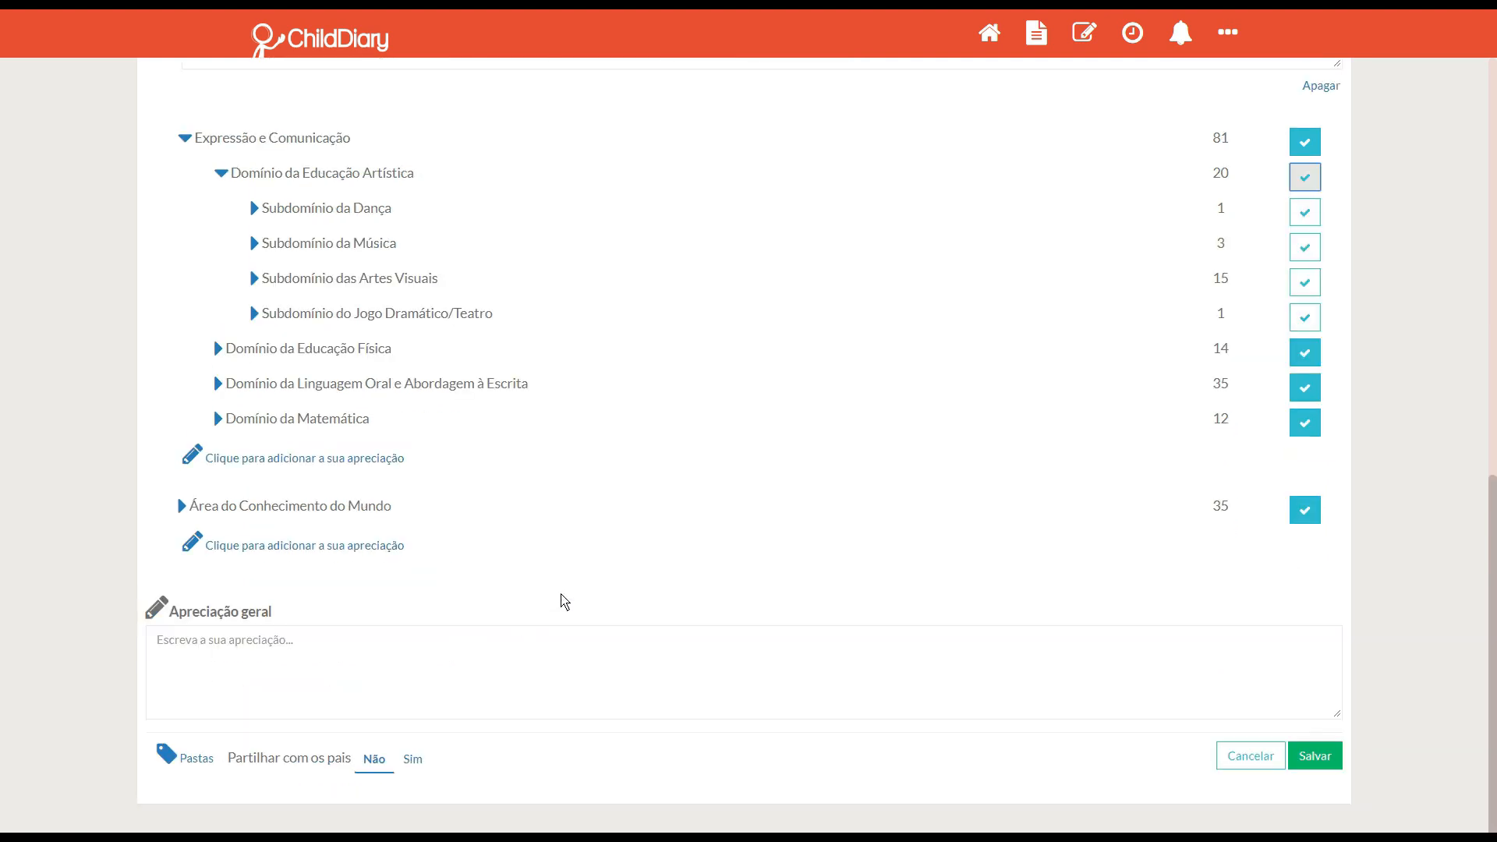